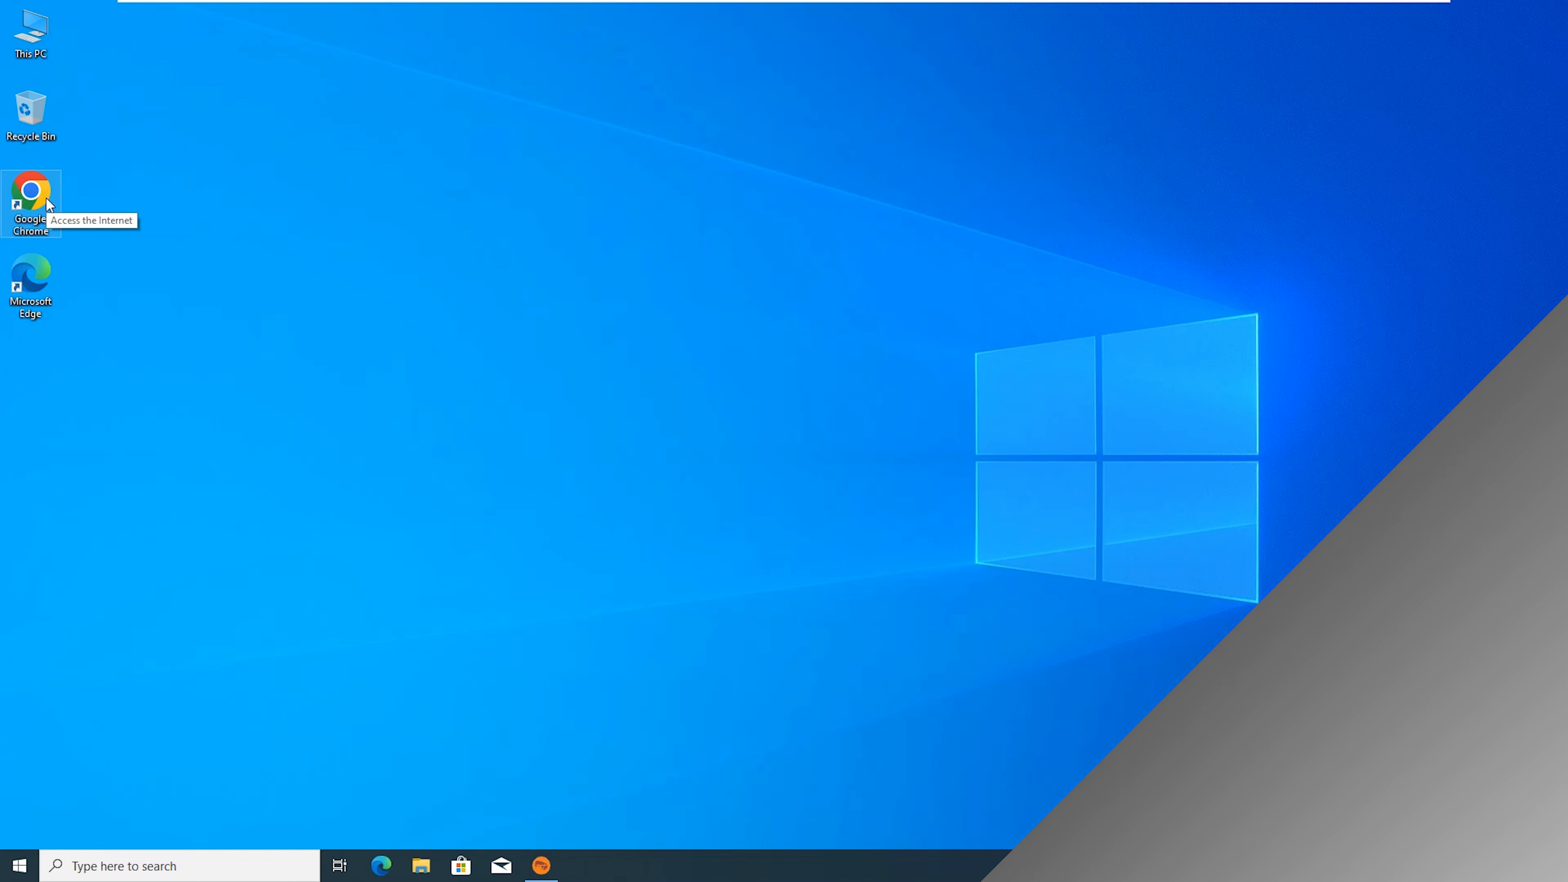
Step: Open Google Chrome and search the web for "windows 11"
double_click(45, 198)
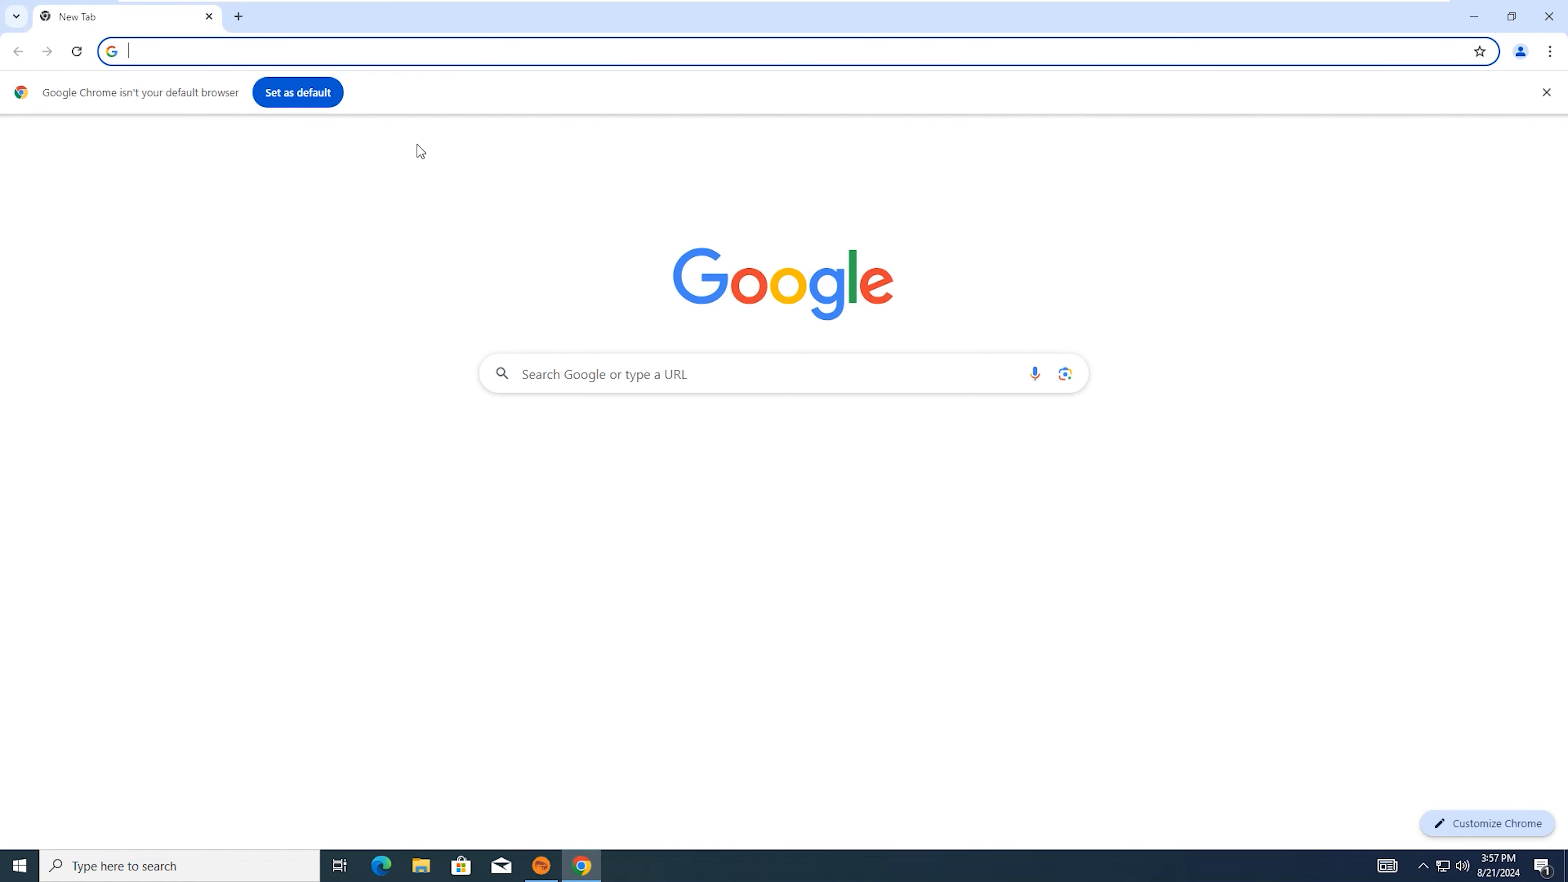
click(460, 53)
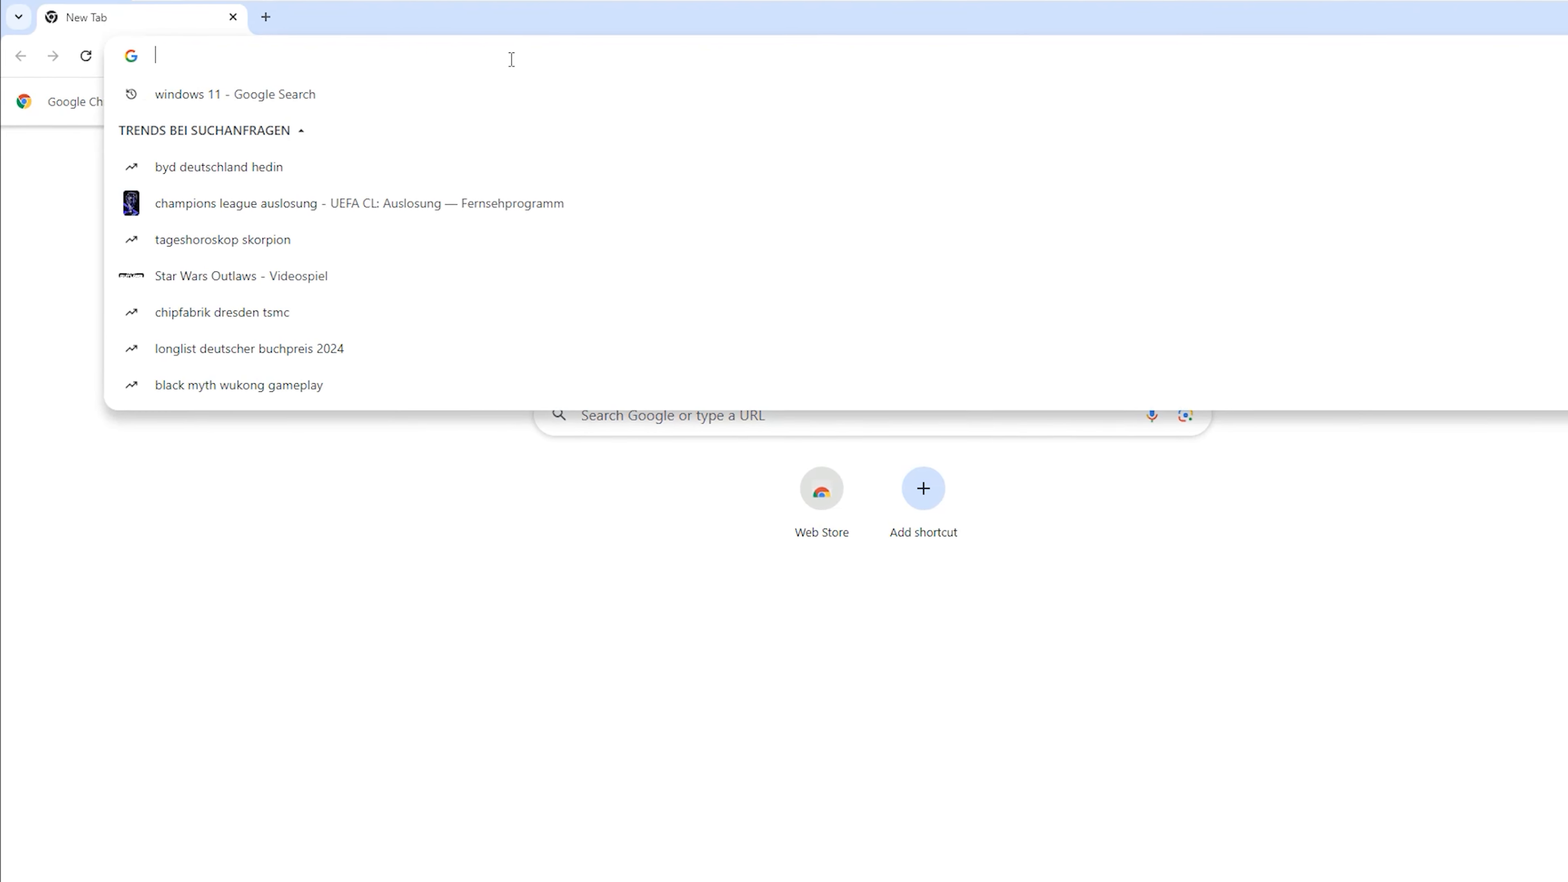
text(wind)
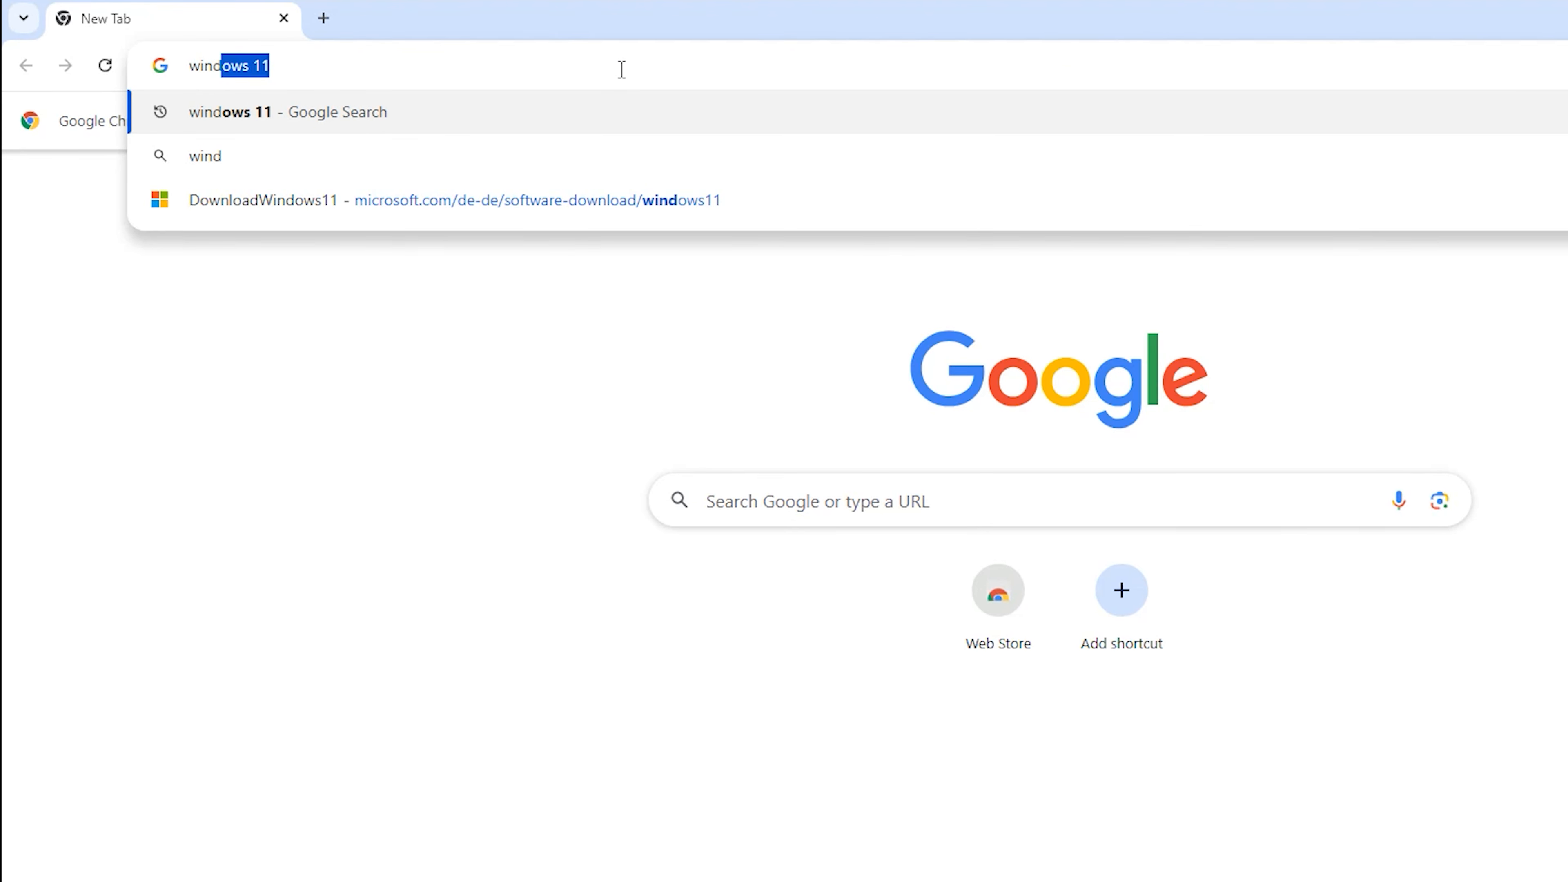
text(ows 11)
key(Return)
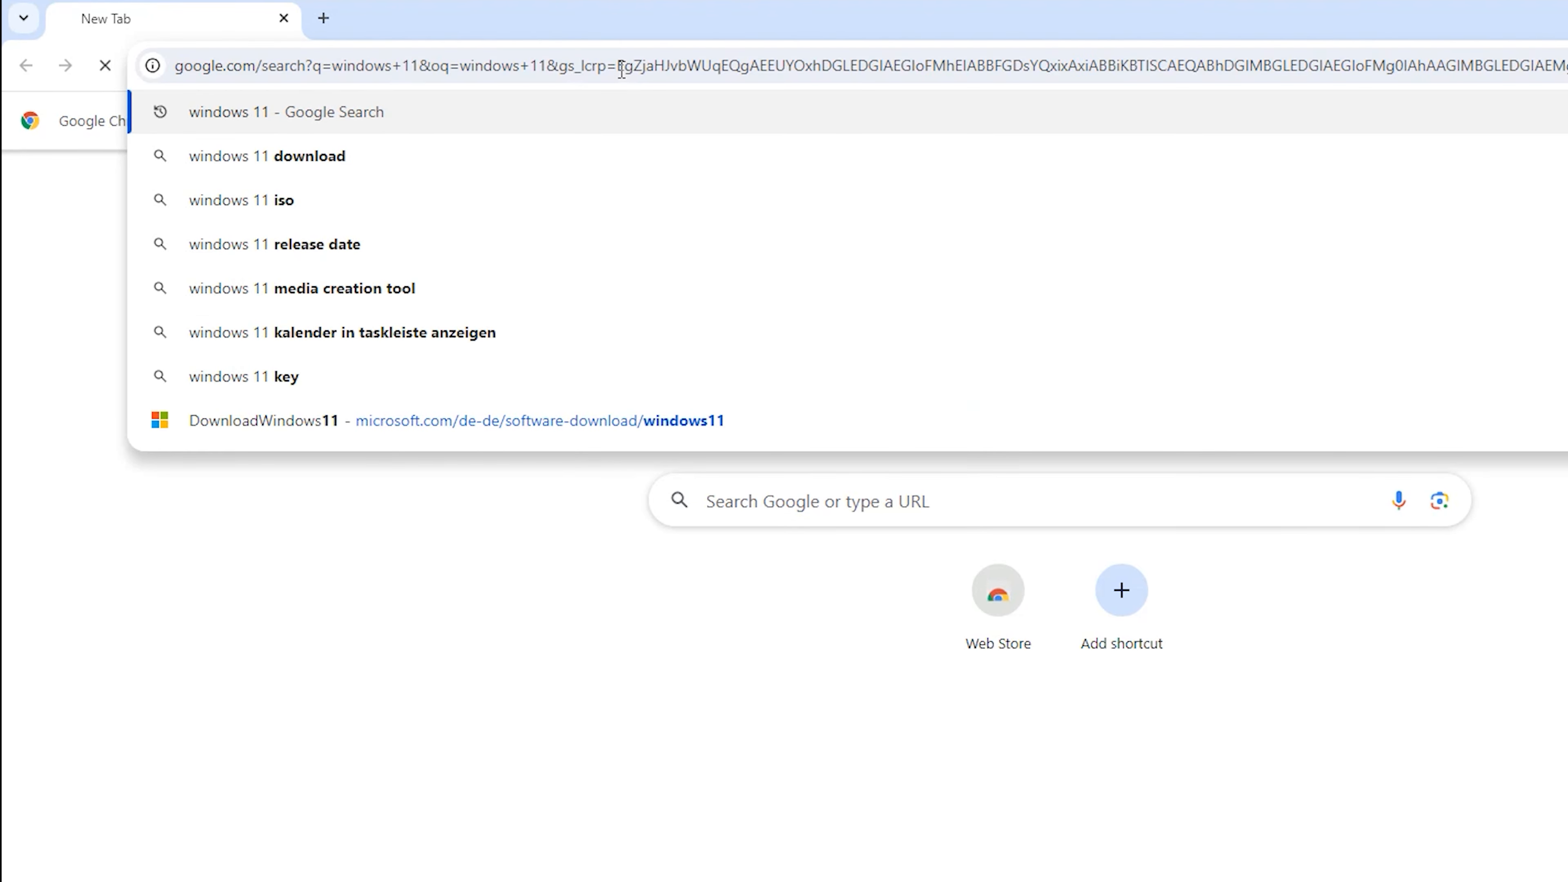
Step: Open Microsoft's "Download Windows 11" page from the search results
scroll(772, 718, down, 2)
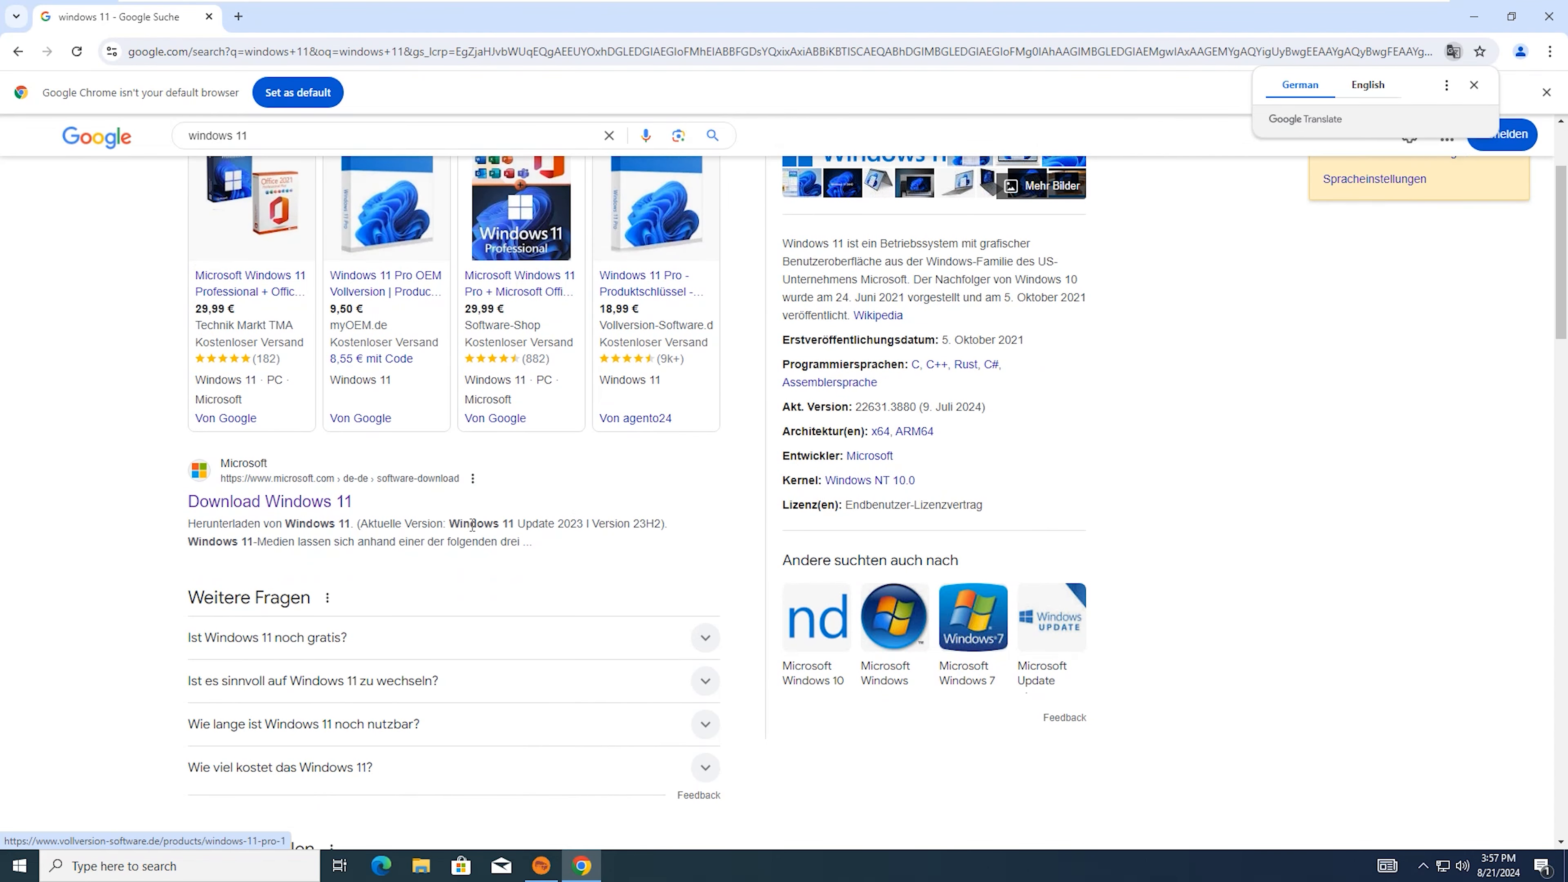
scroll(284, 482, down, 3)
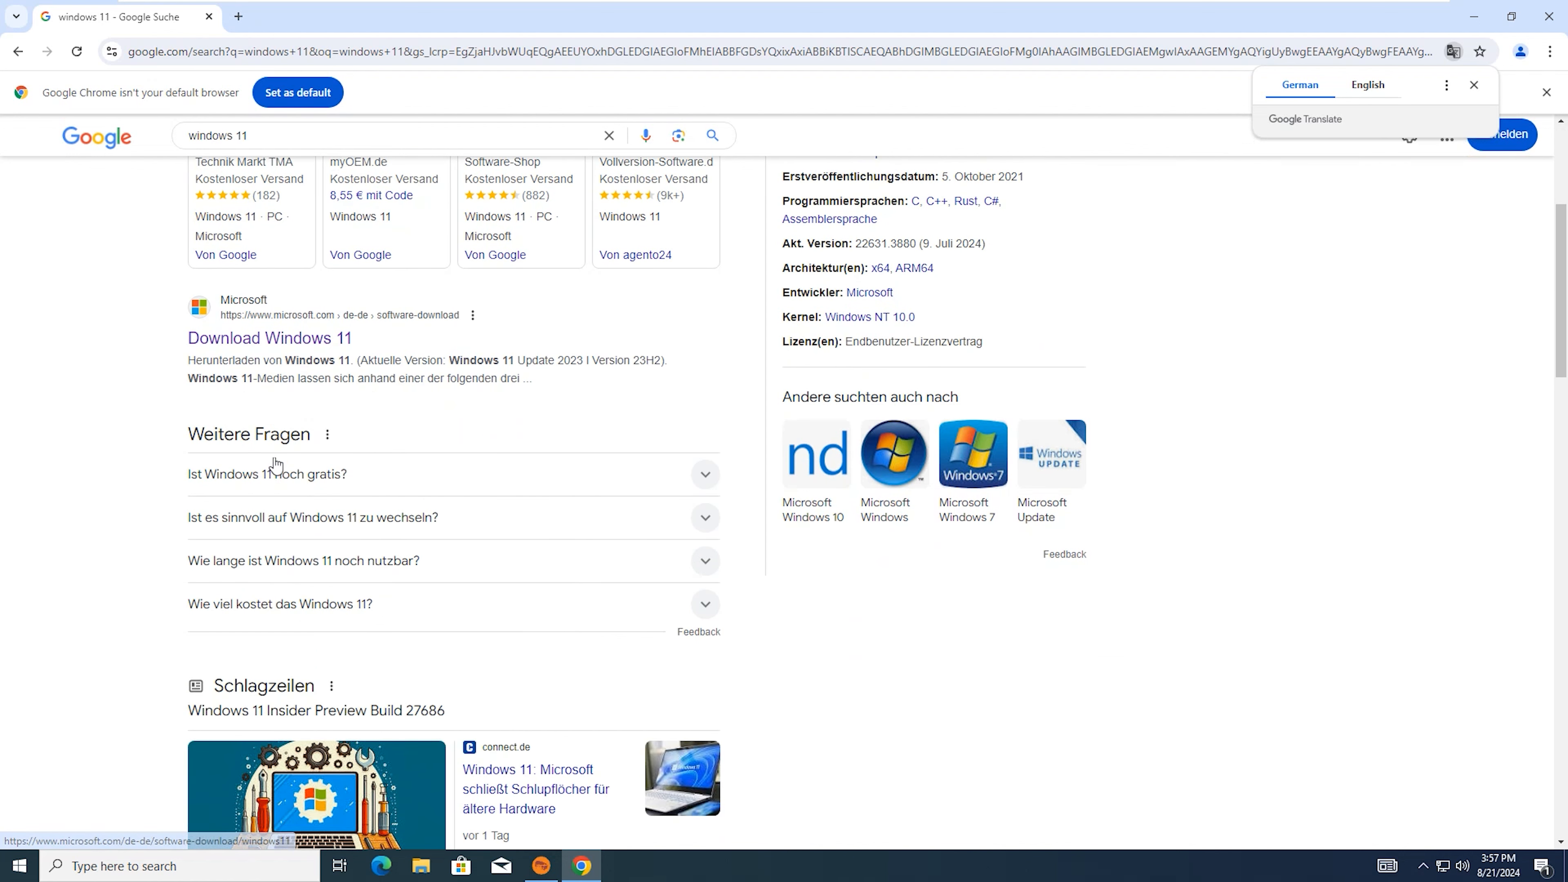
click(282, 349)
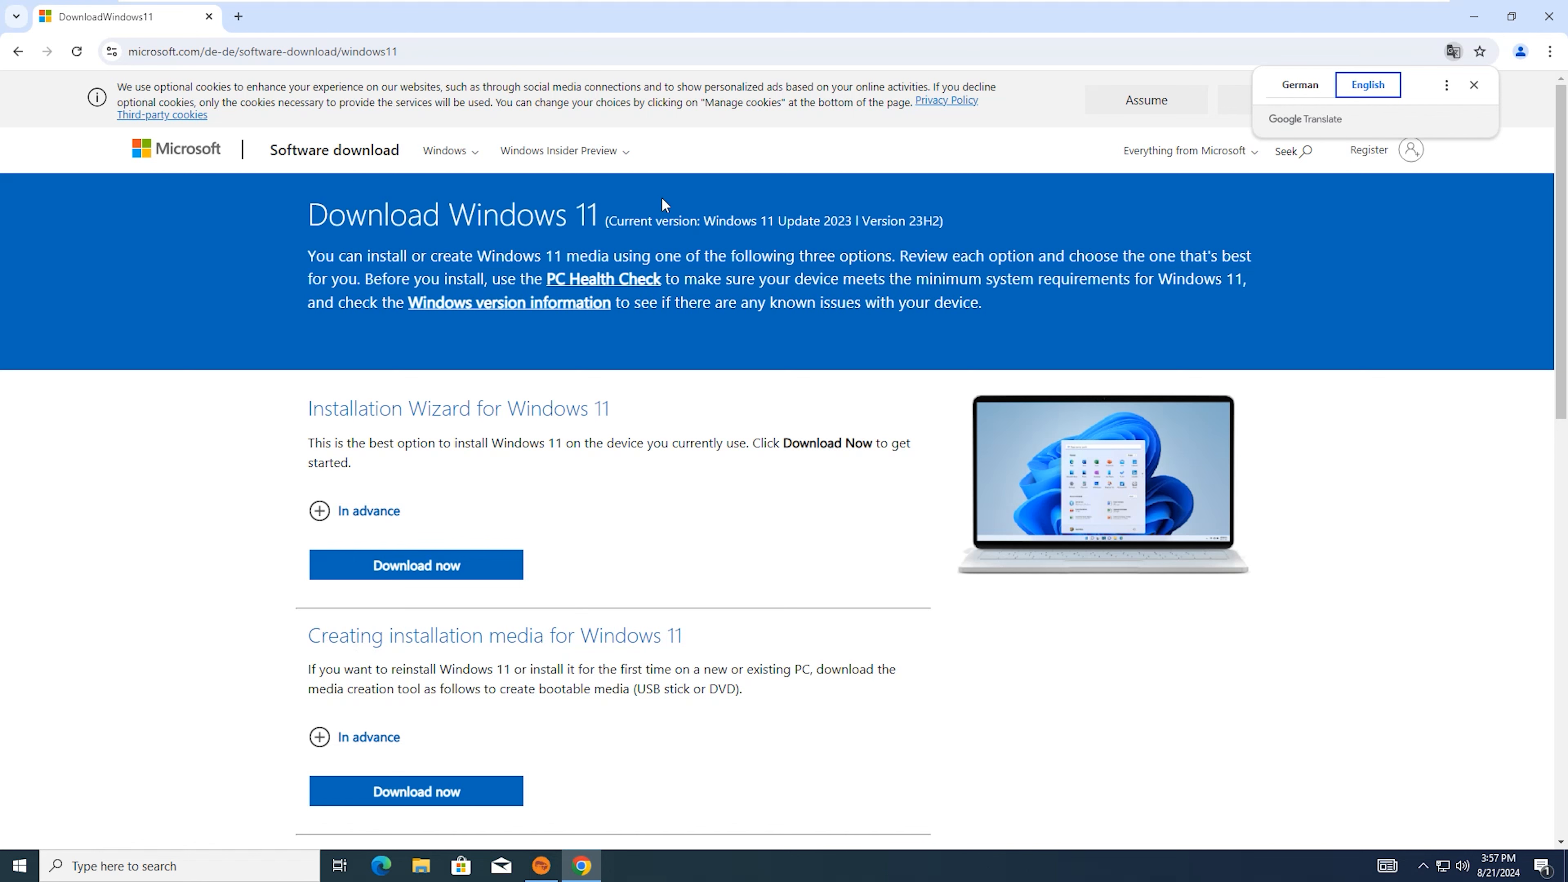
Step: Choose Windows 11 (multi-edition ISO) in the disk image section and request its download
scroll(734, 240, down, 10)
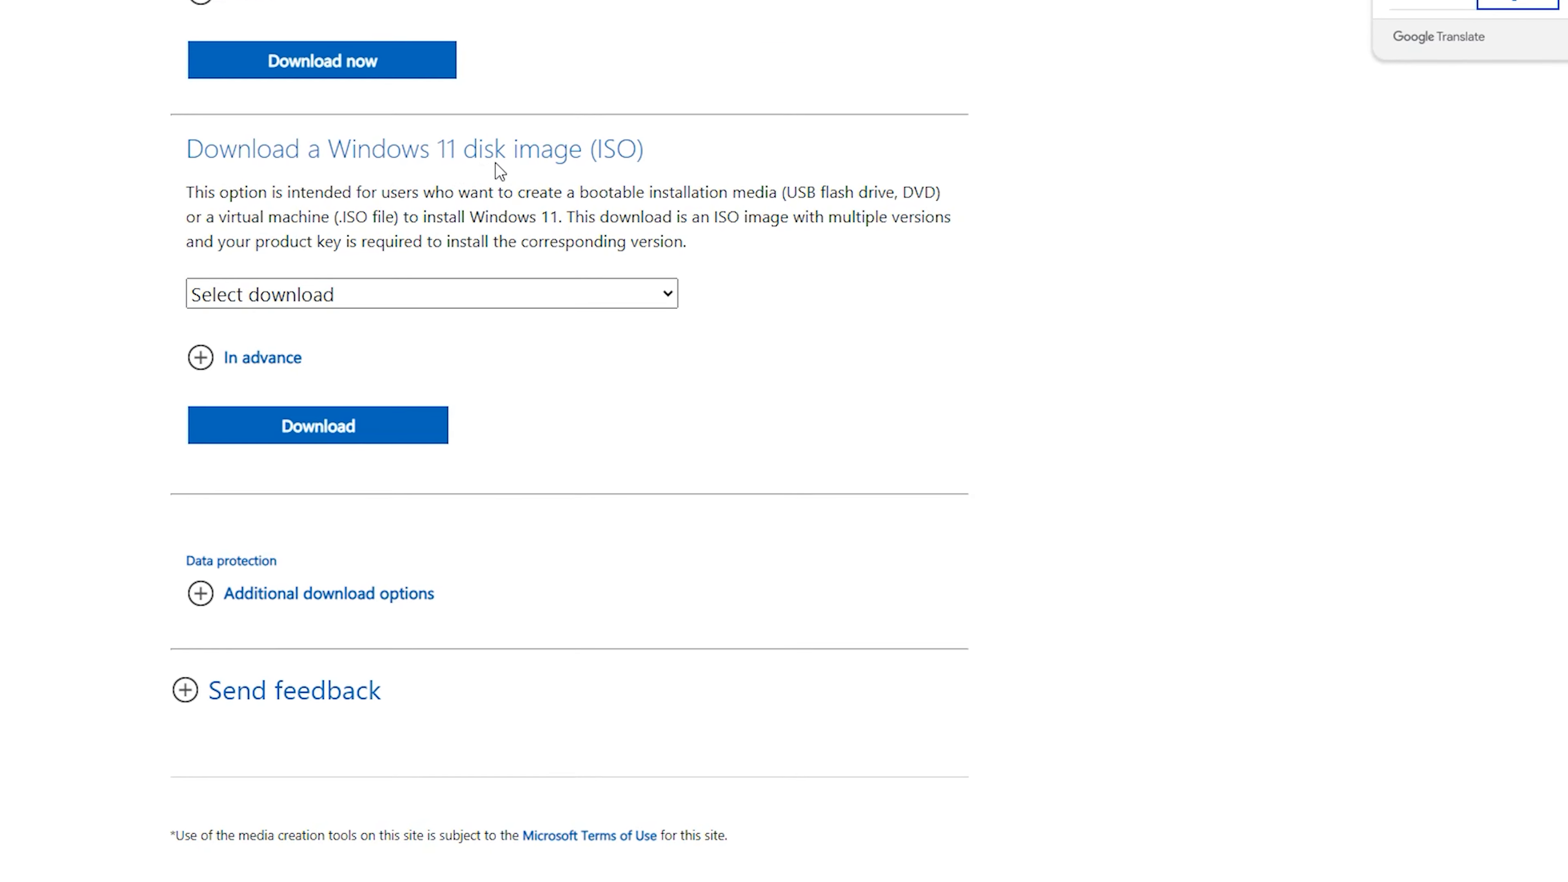
click(662, 287)
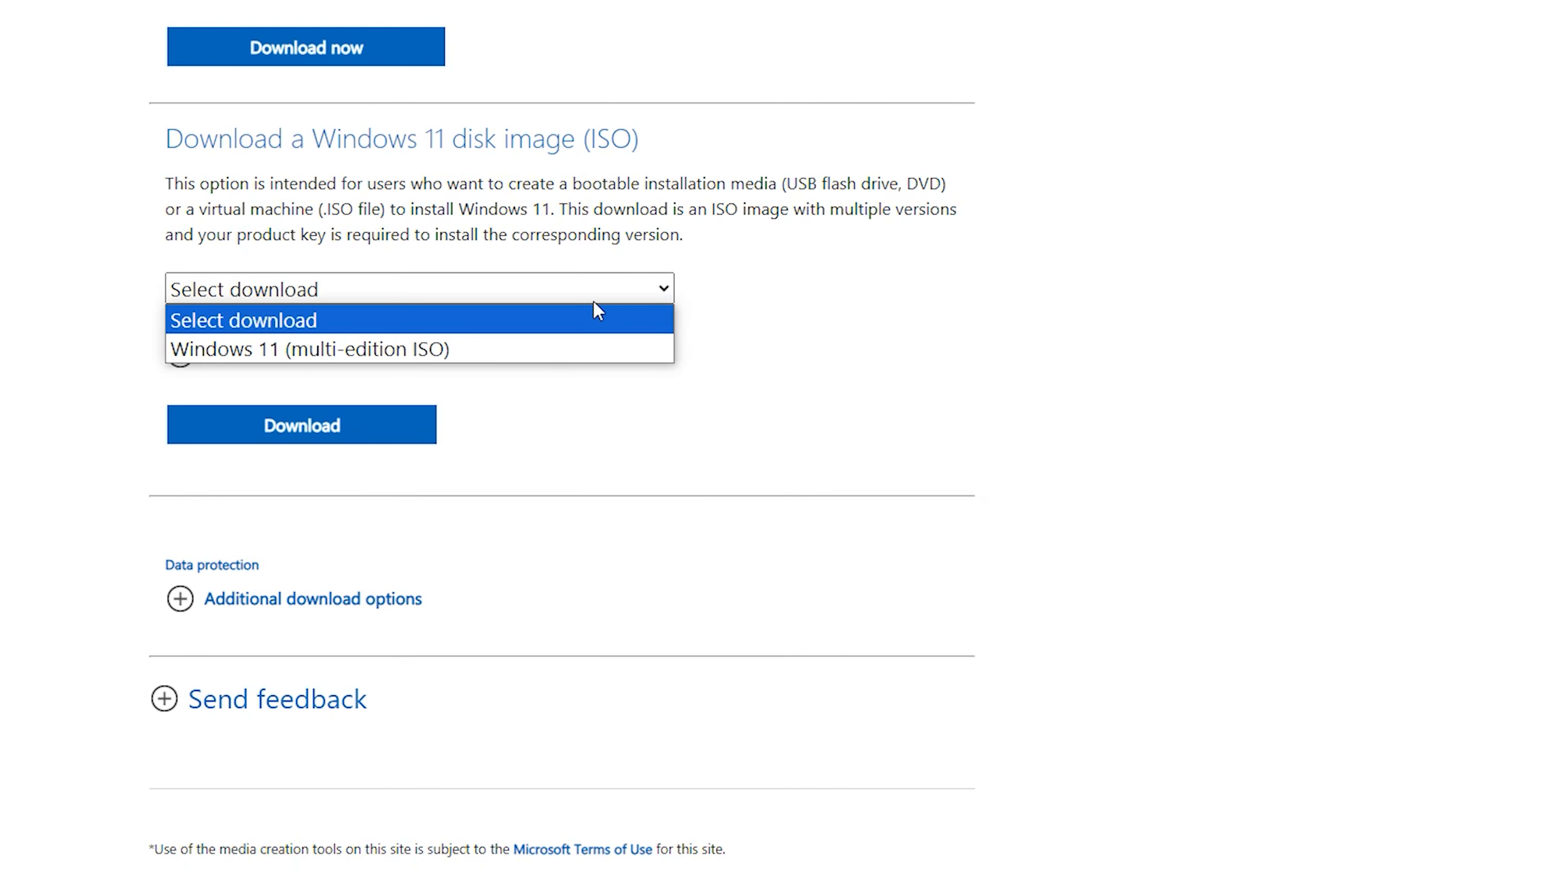
click(400, 350)
scroll(667, 294, down, 4)
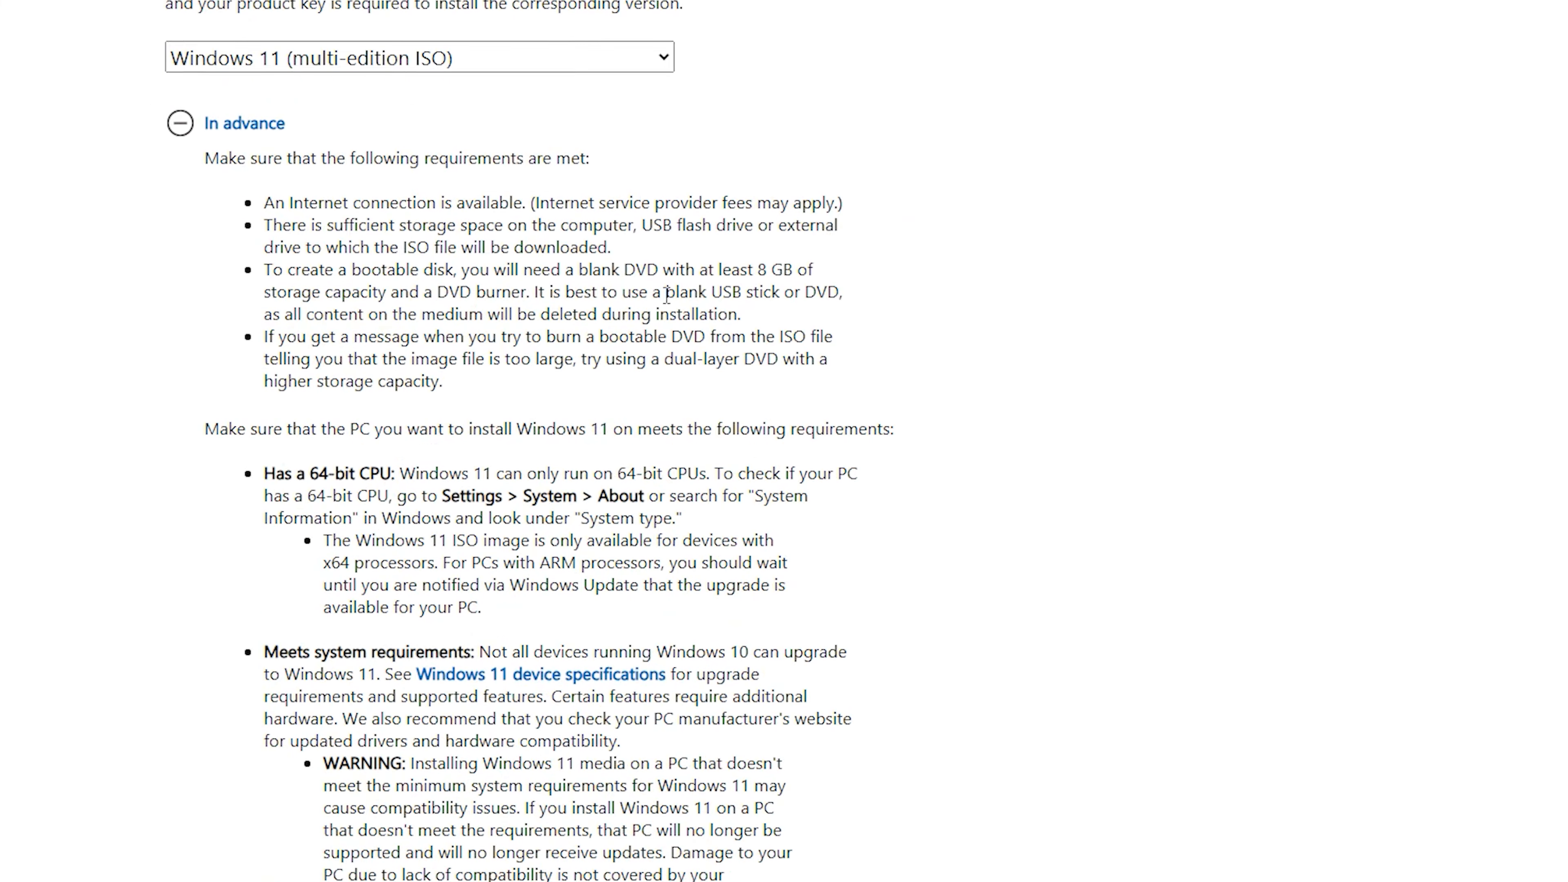
scroll(667, 295, down, 15)
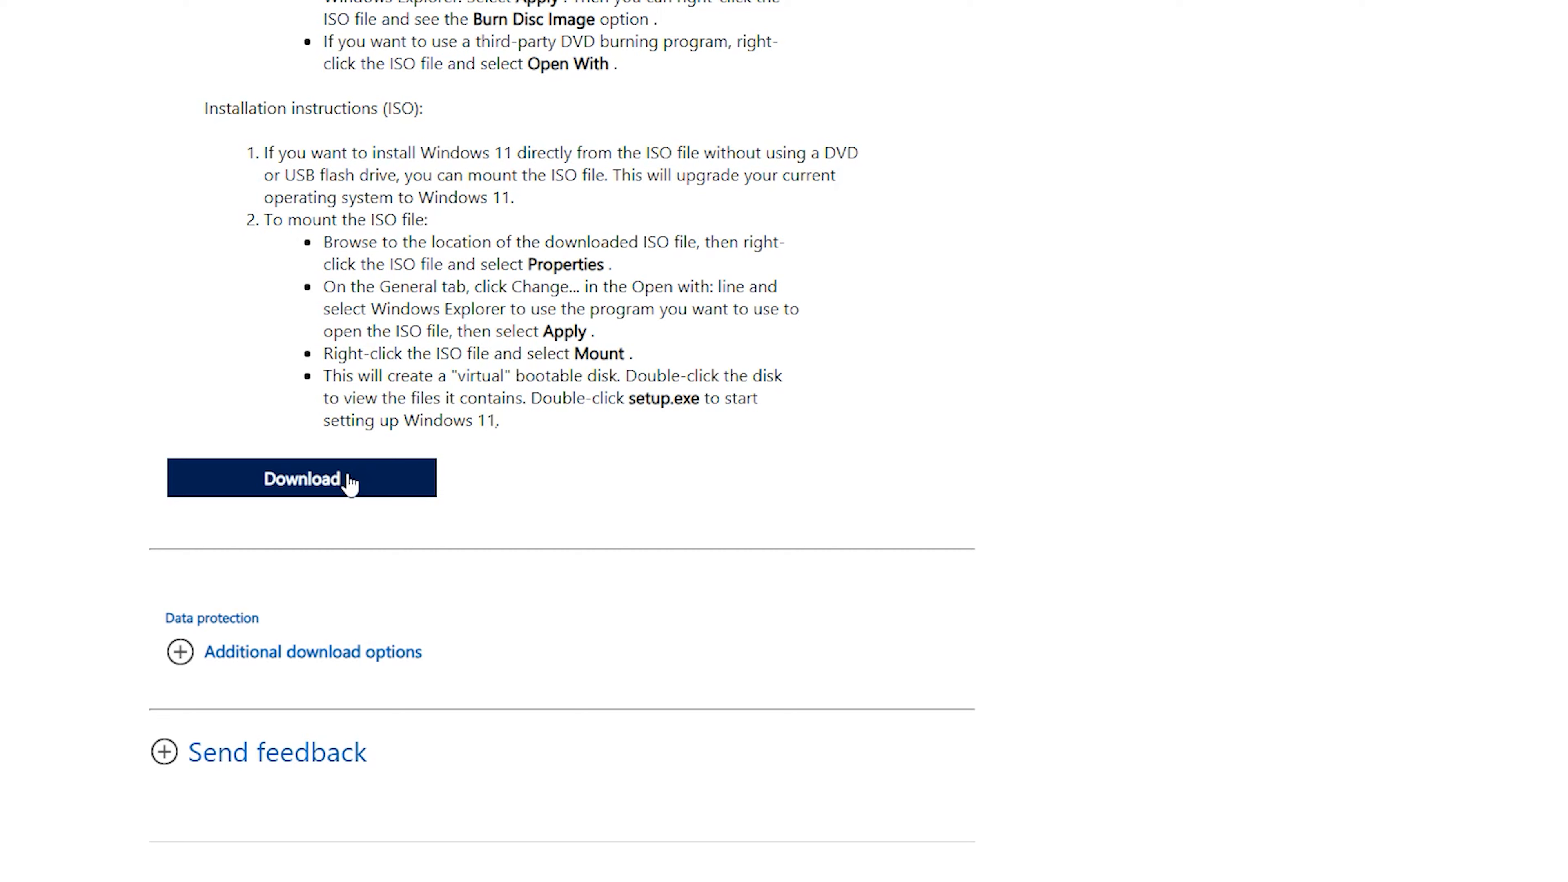
click(350, 483)
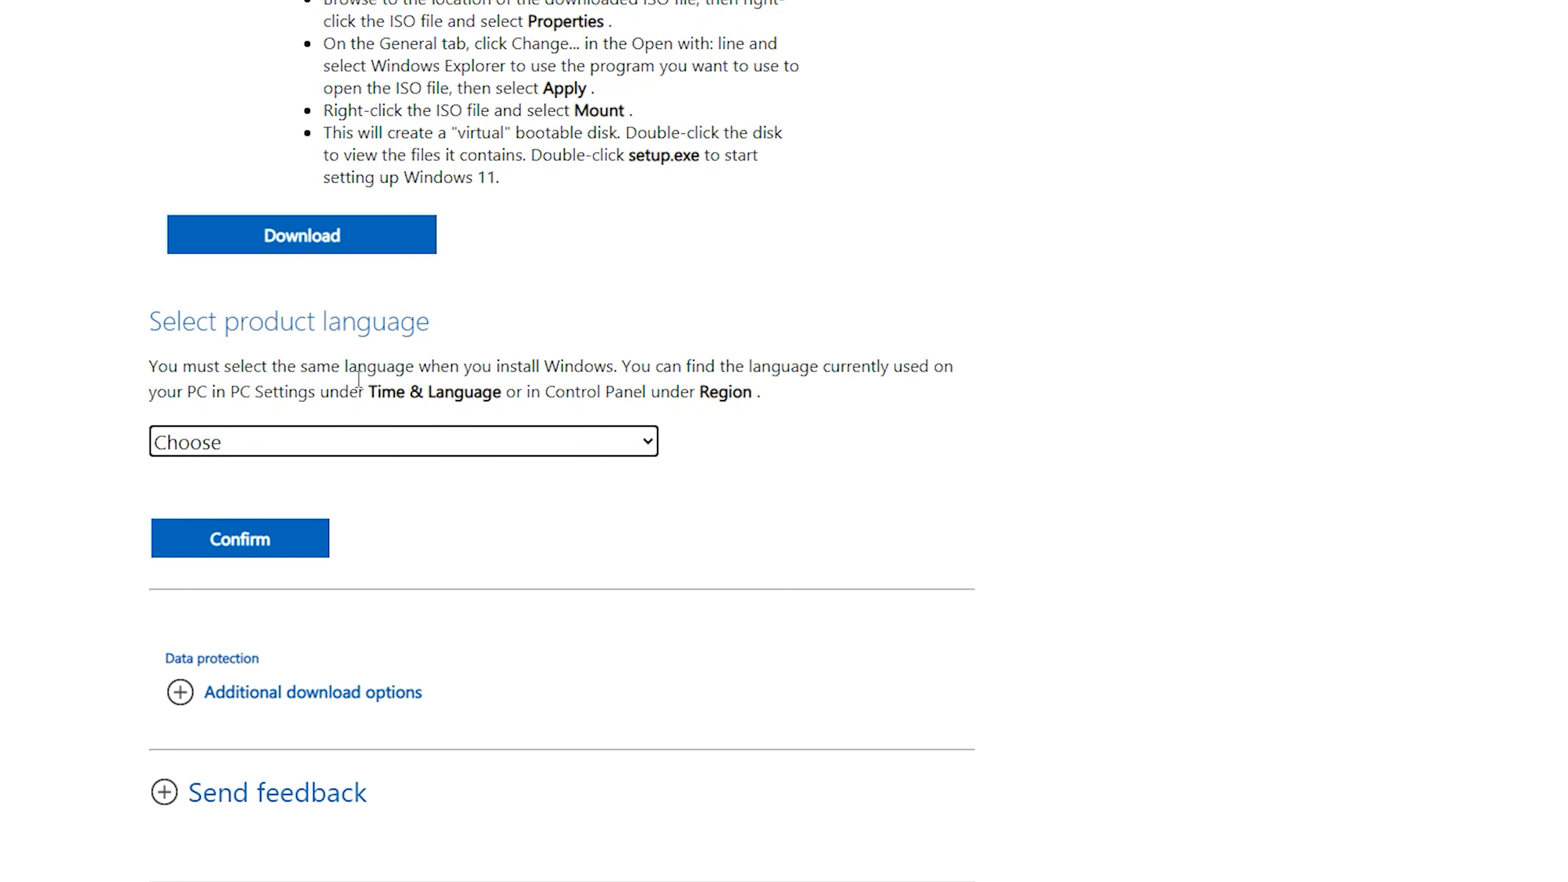
Step: Set the product language to English (international) and confirm it
click(647, 442)
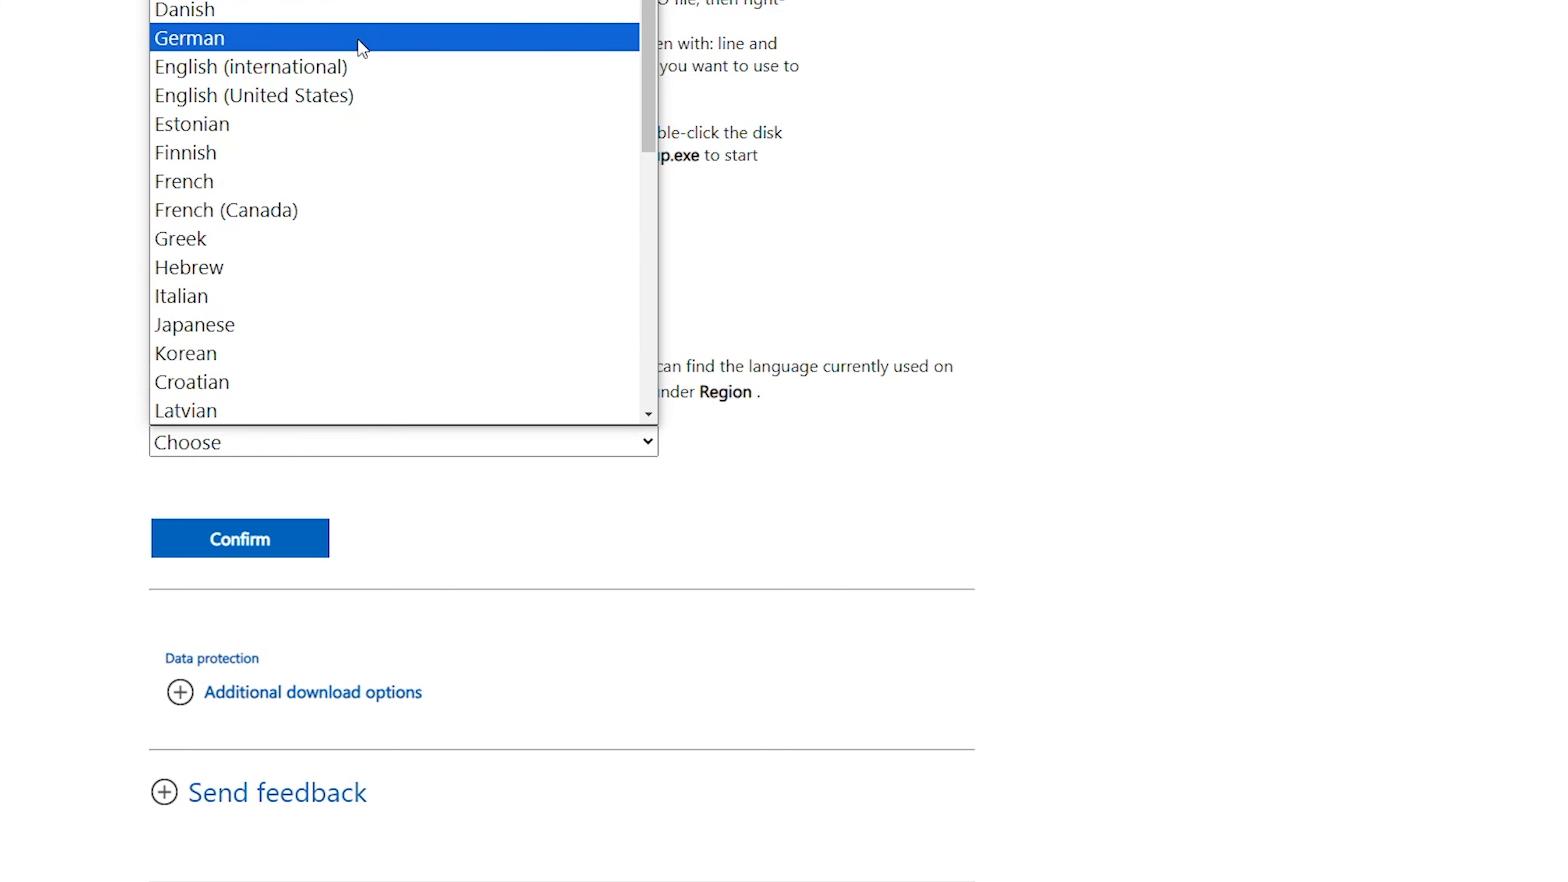
click(358, 67)
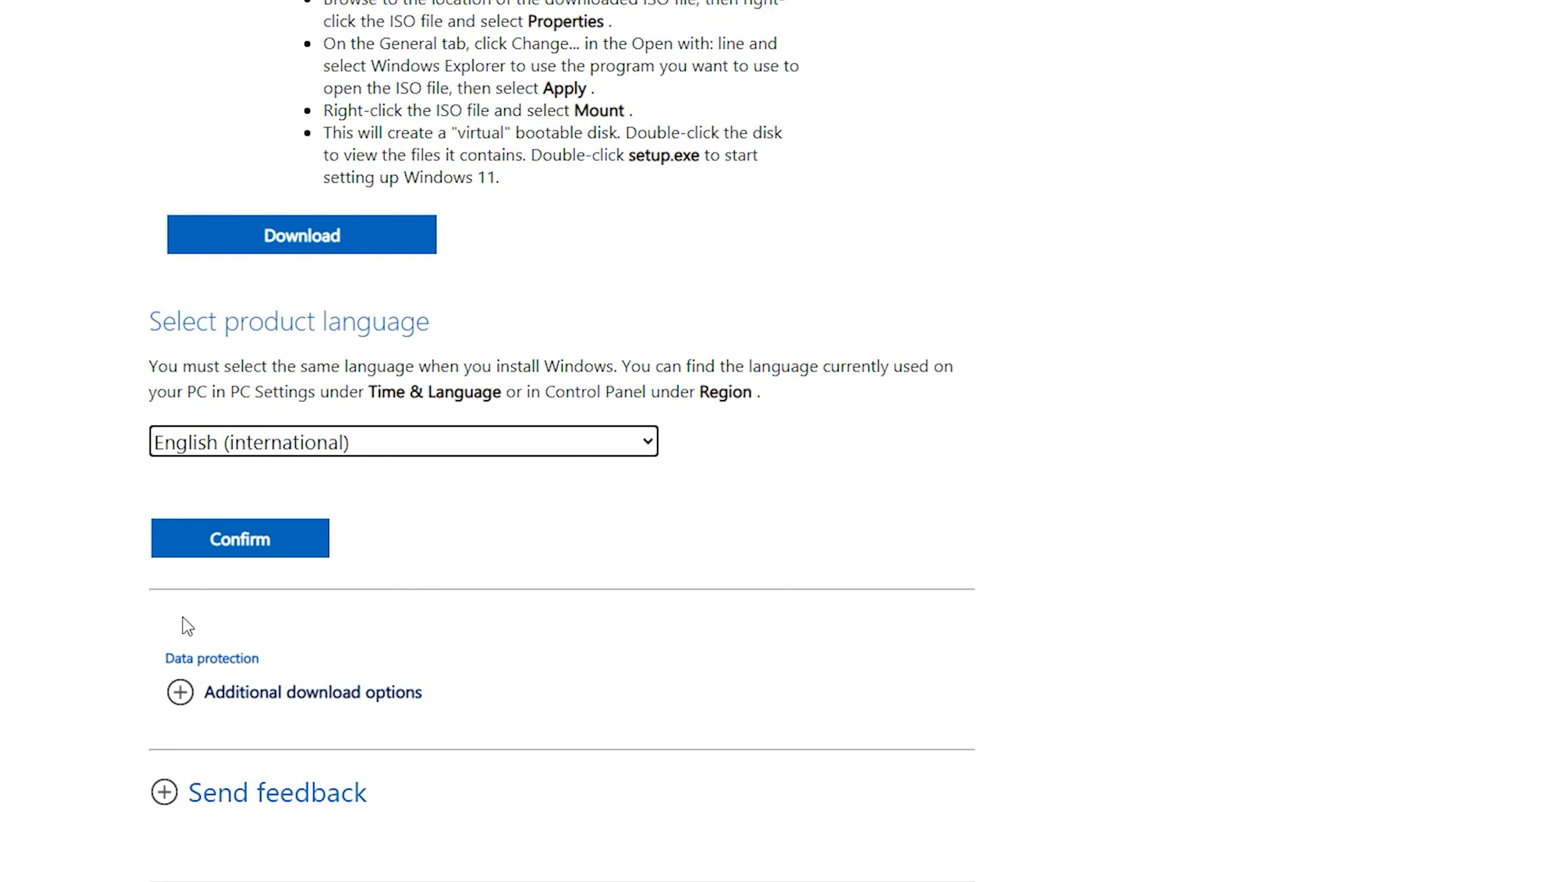
click(203, 541)
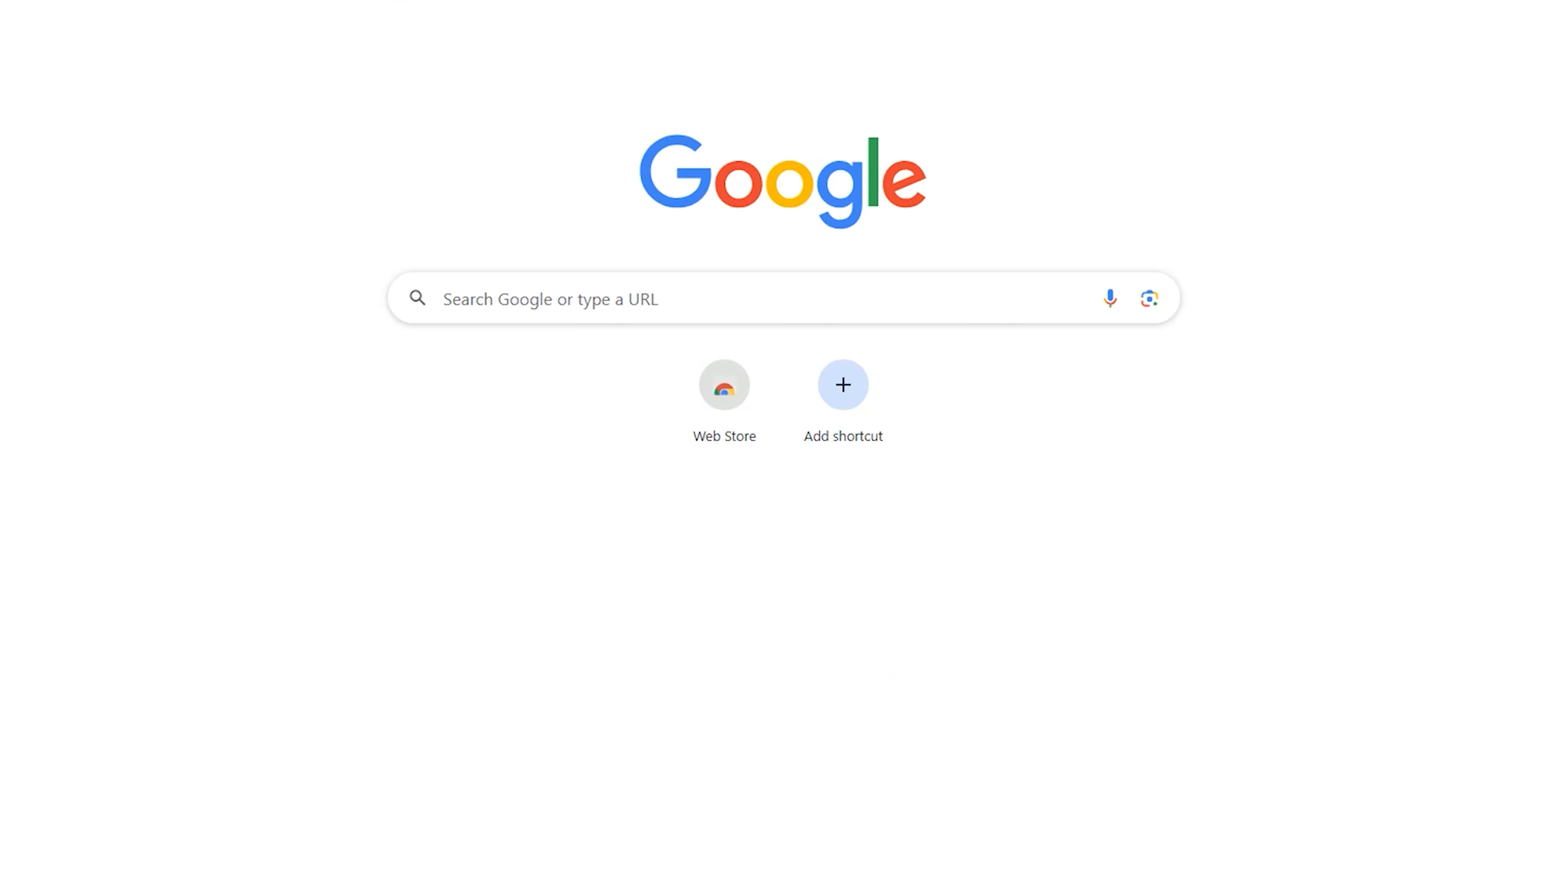
Step: Search the web for "refuse usb boot" and open the official Rufus website
click(266, 53)
text(refuse usb boot)
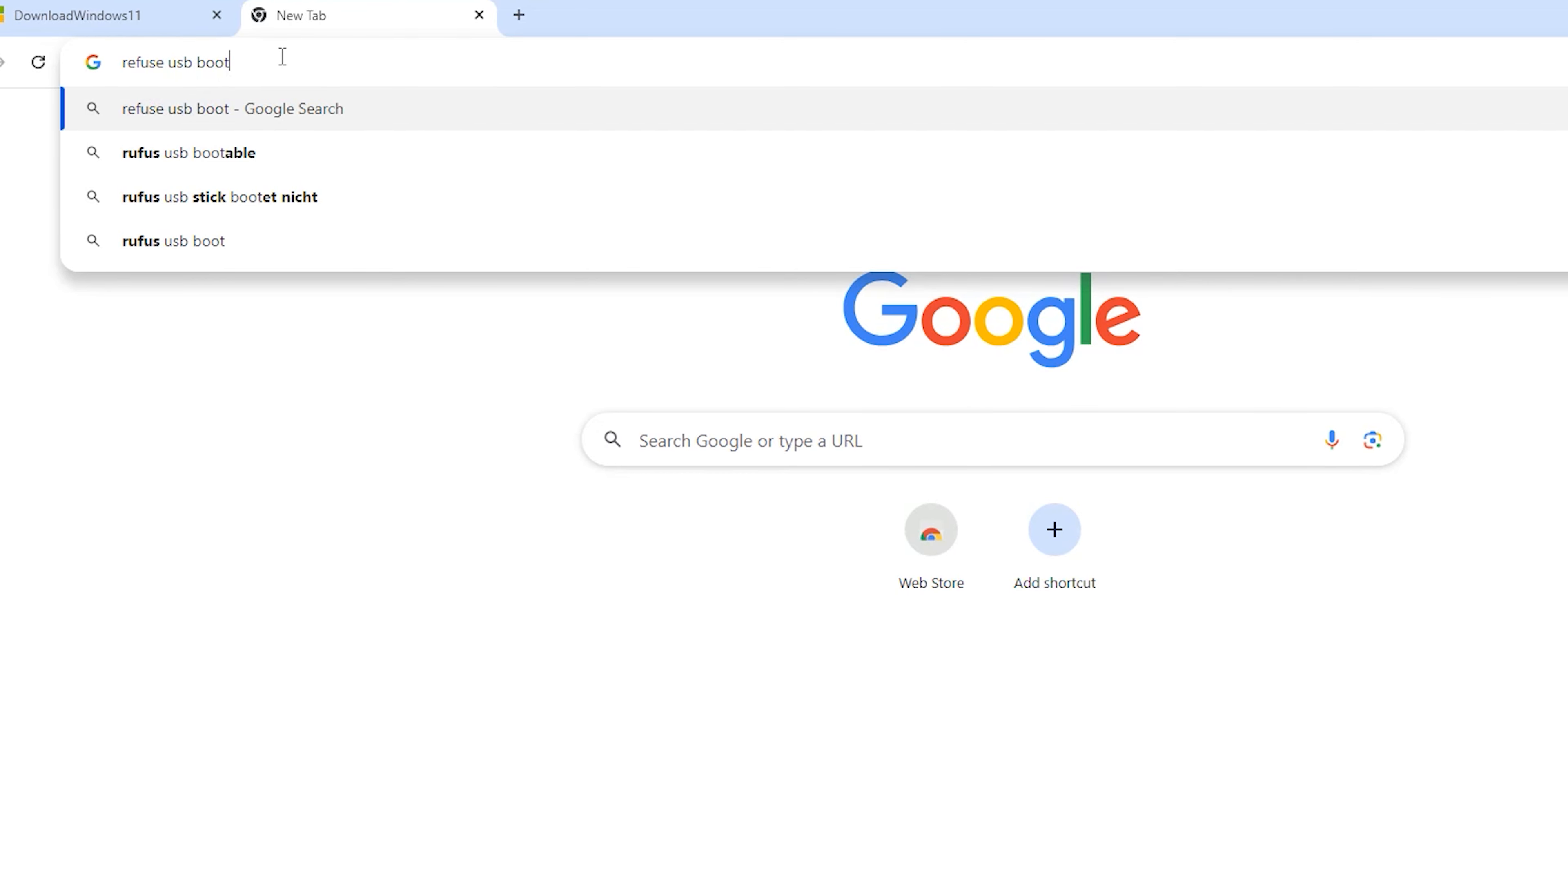
key(Return)
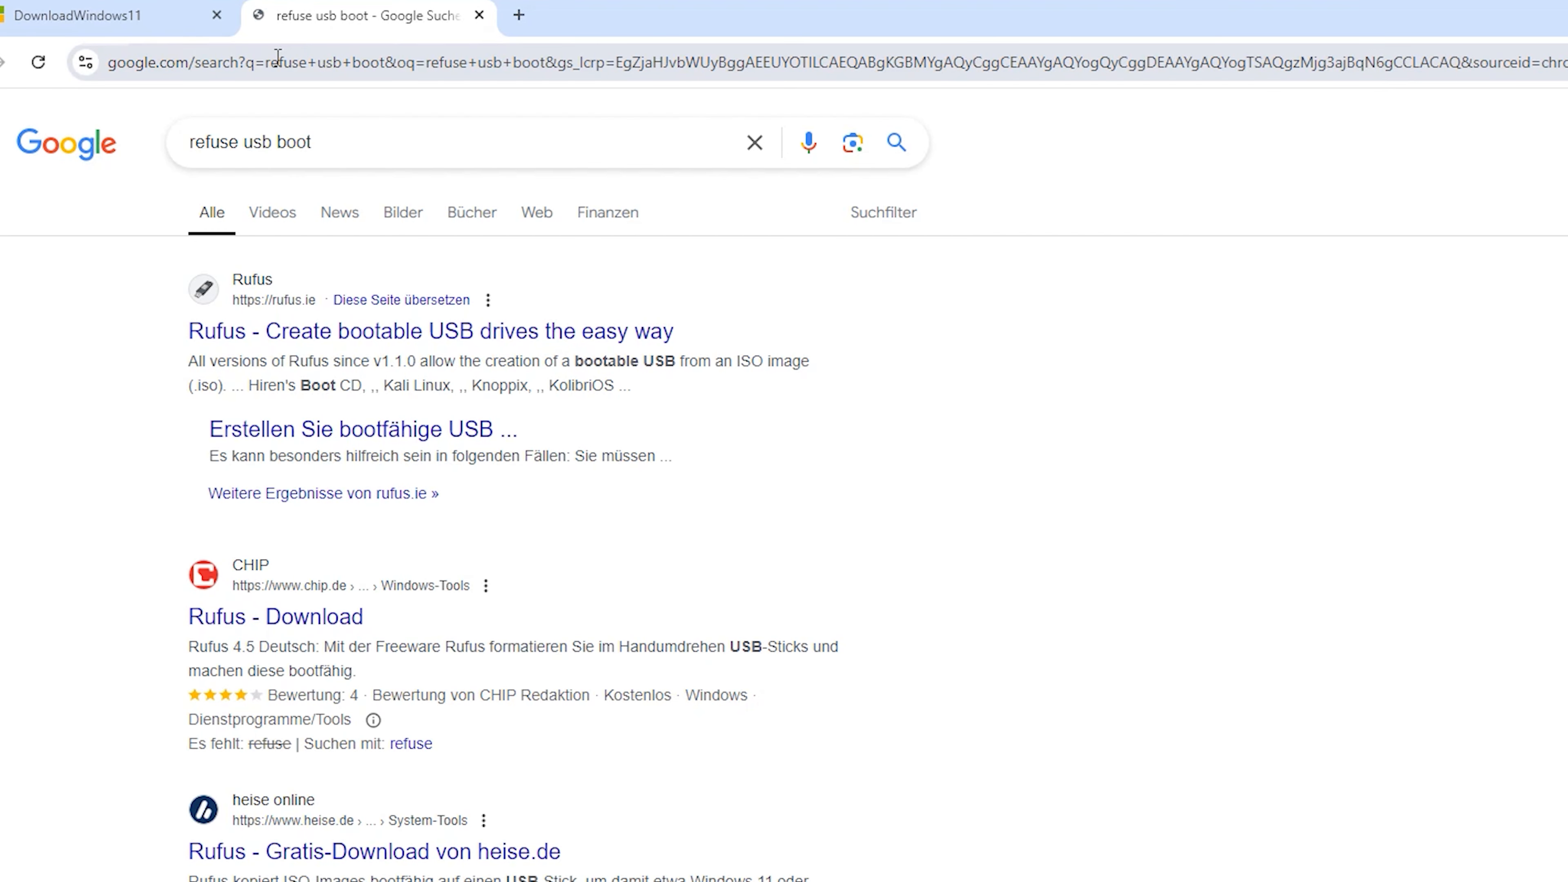
click(433, 333)
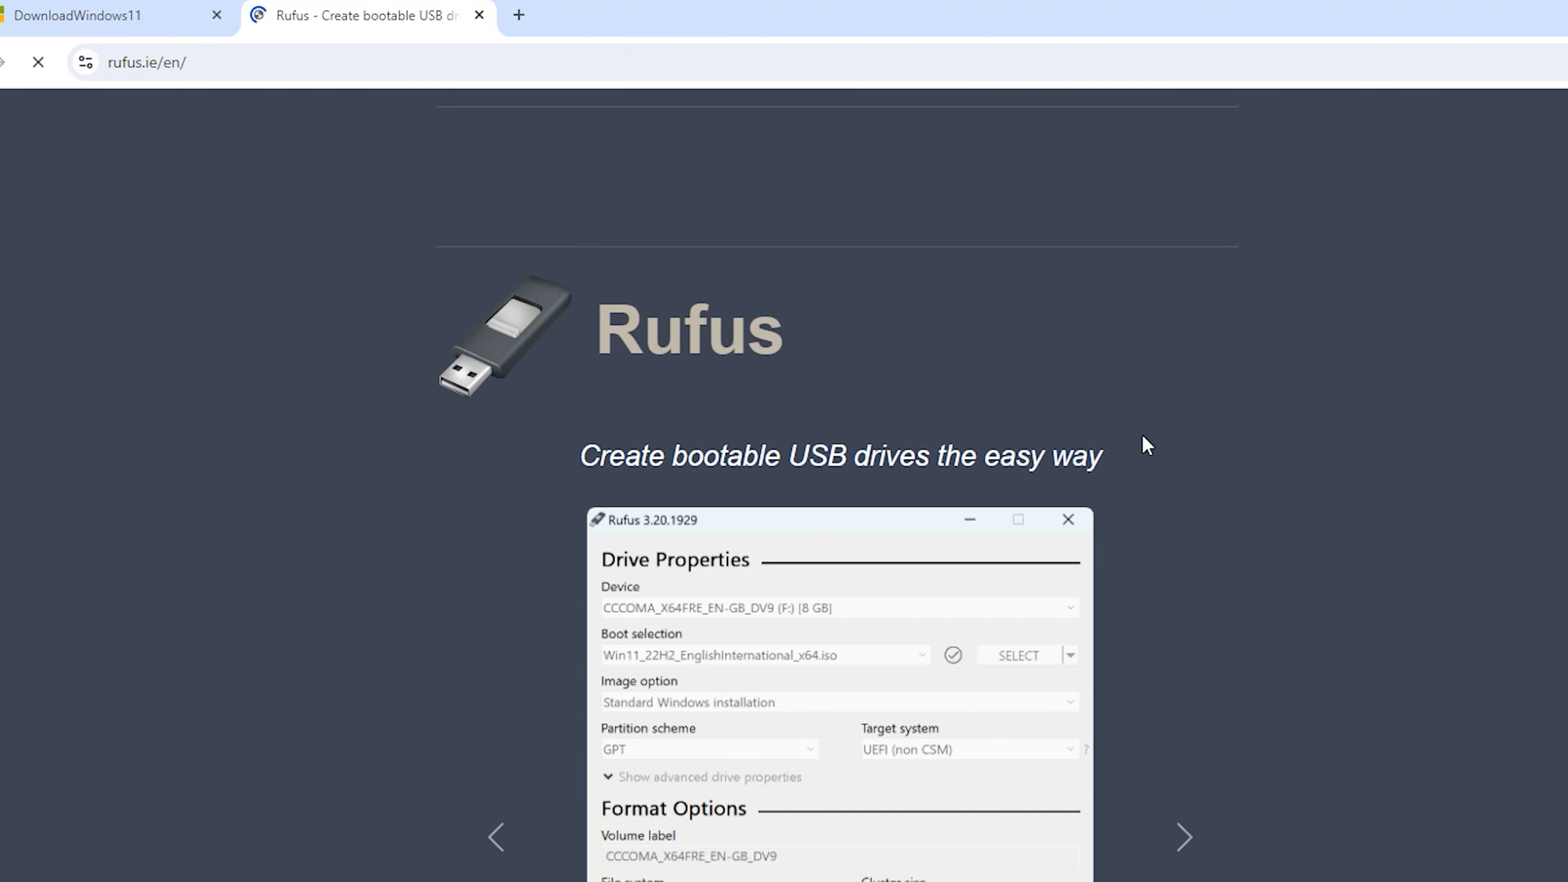
Step: Dismiss the data consent notice and download the standard x64 release rufus-4.5.exe
scroll(1128, 370, down, 10)
scroll(1127, 361, down, 8)
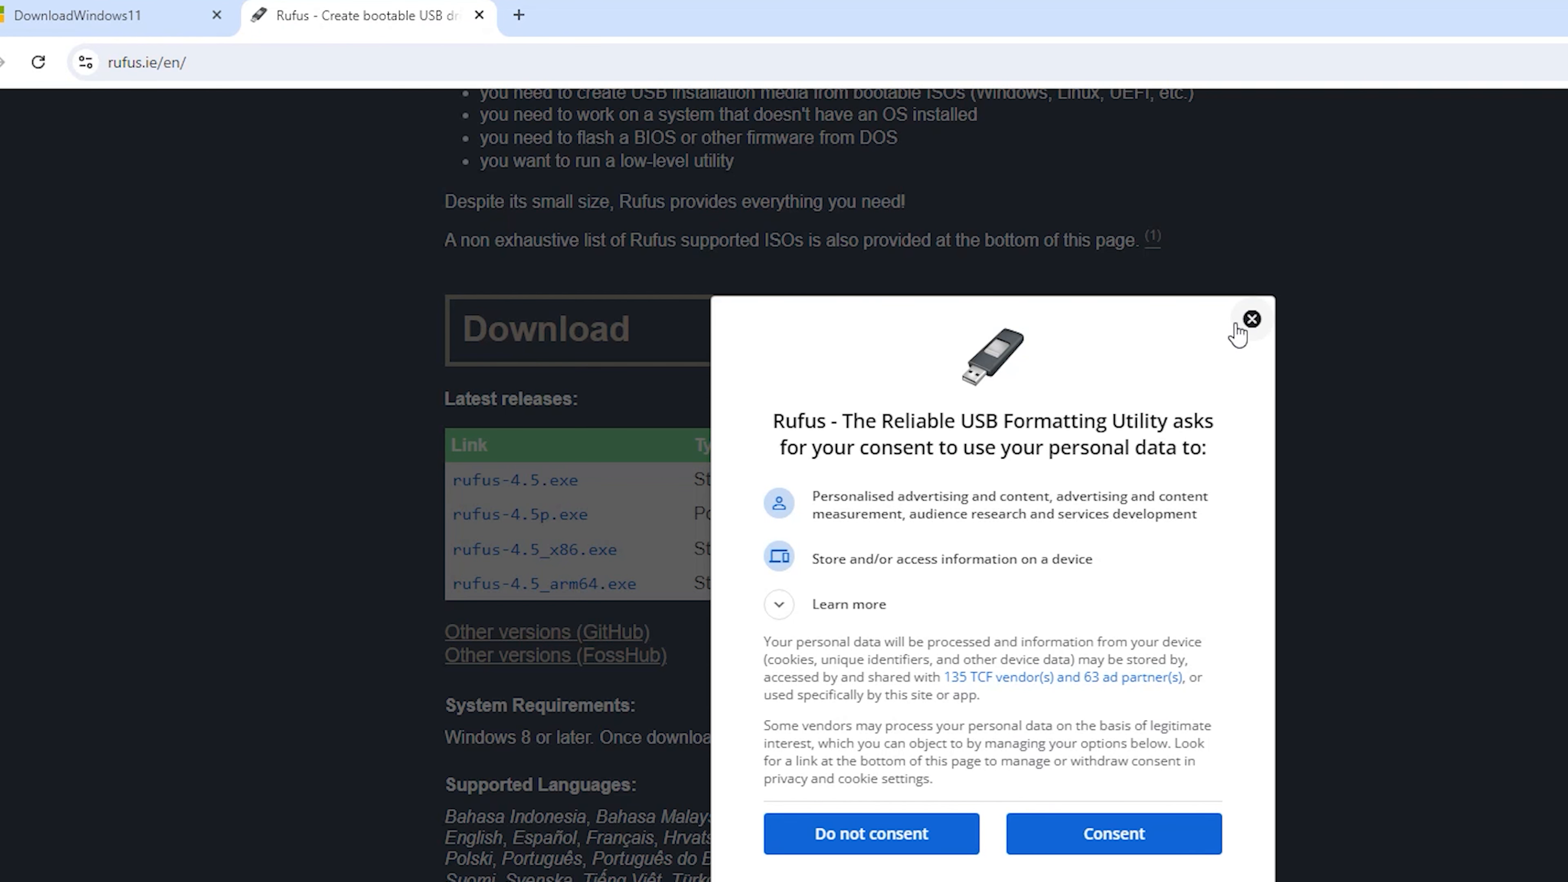
click(1250, 322)
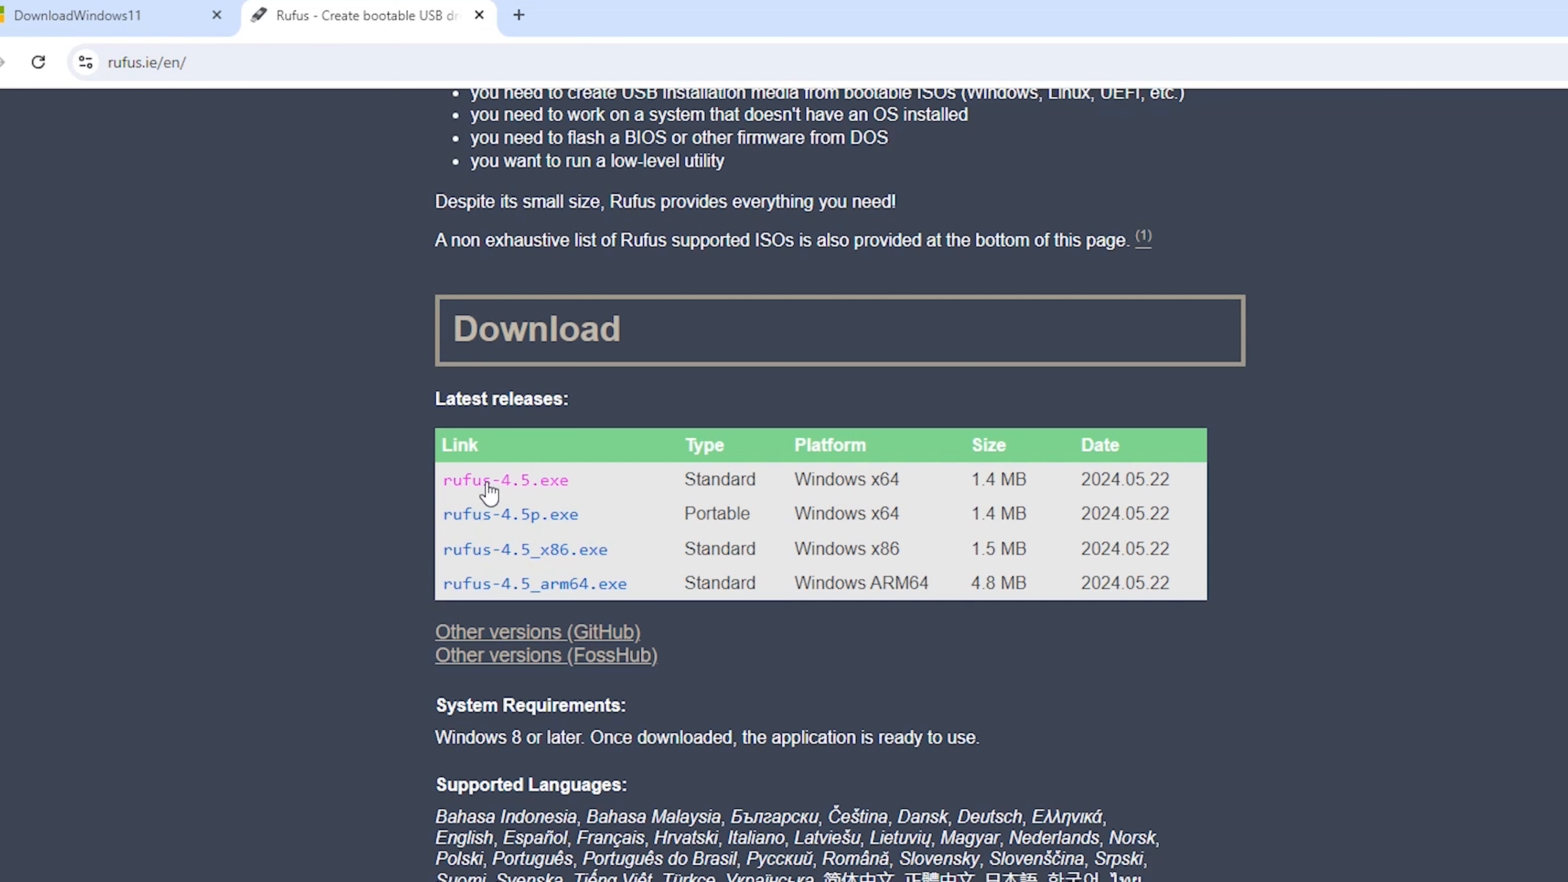
click(548, 482)
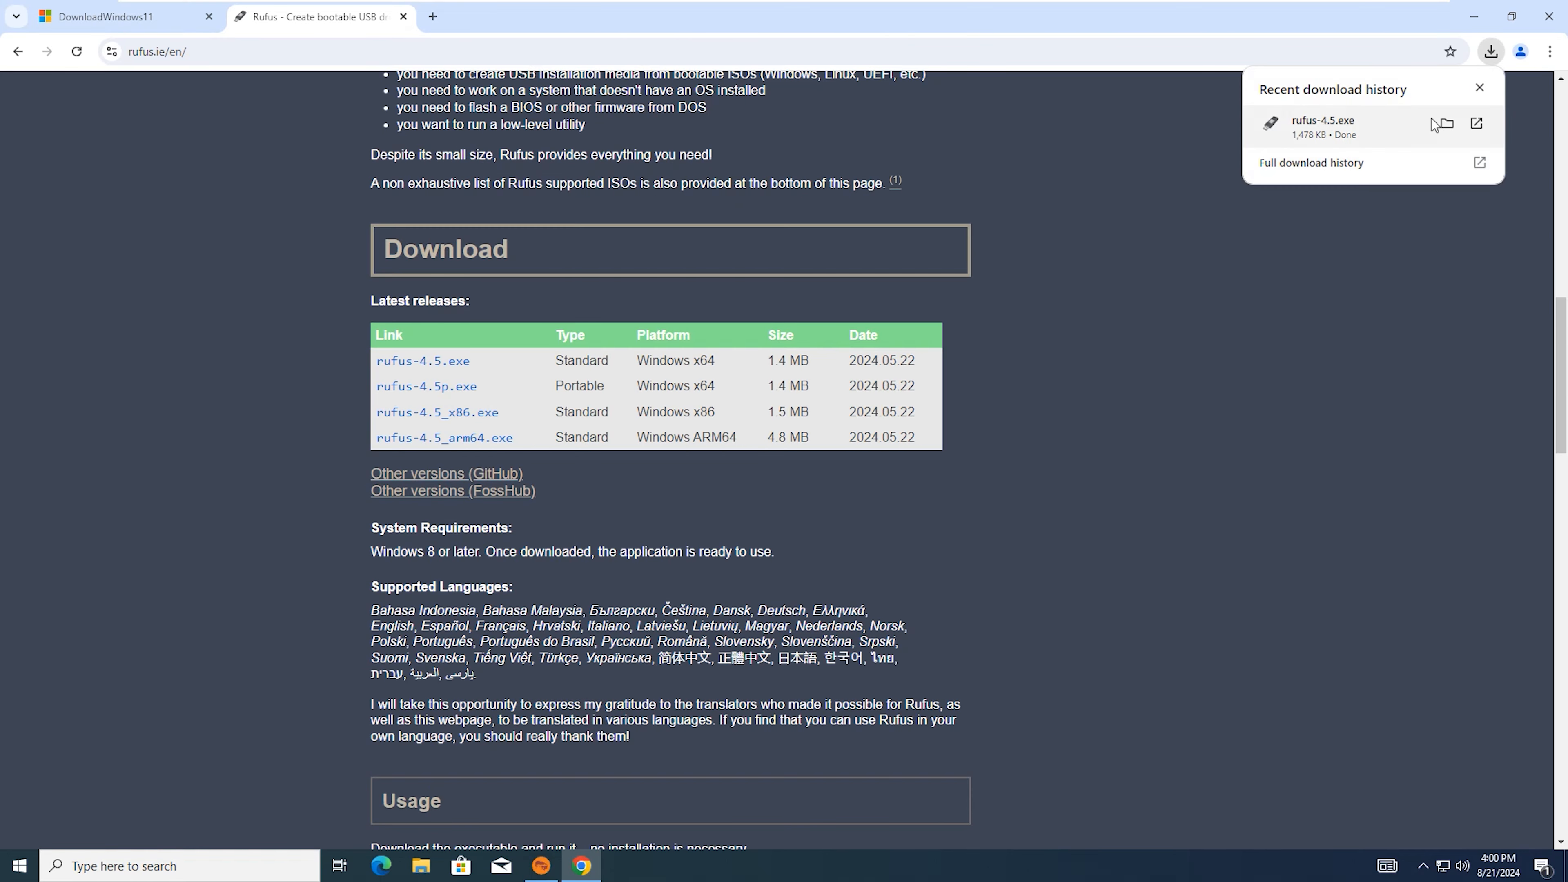
Step: Minimise the browser, run rufus-4.5 from the Downloads folder and allow it to make changes to the device
click(1474, 17)
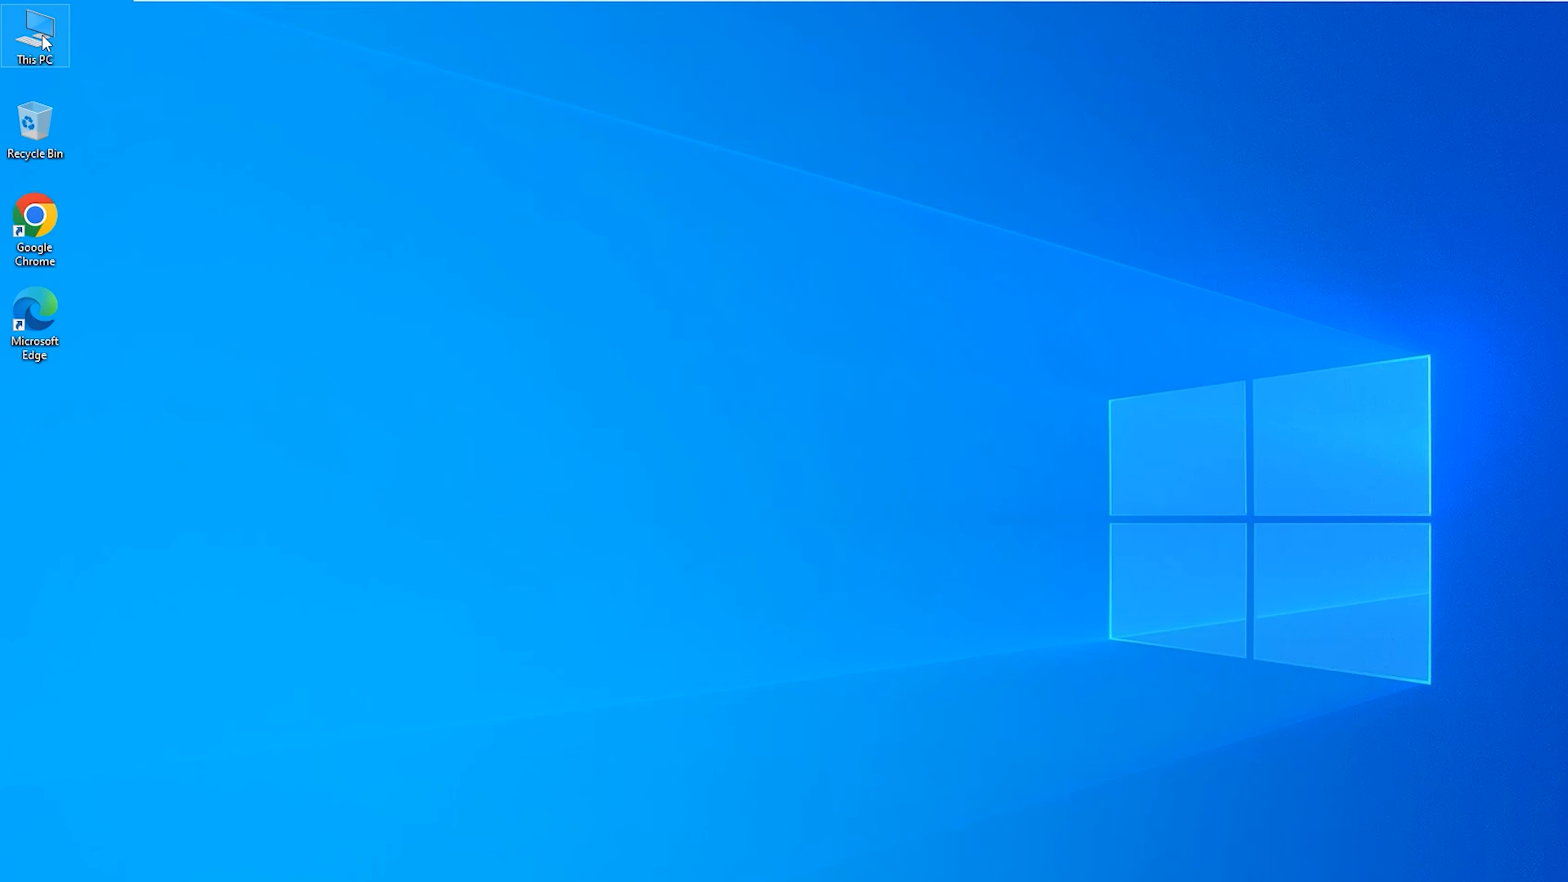
double_click(37, 34)
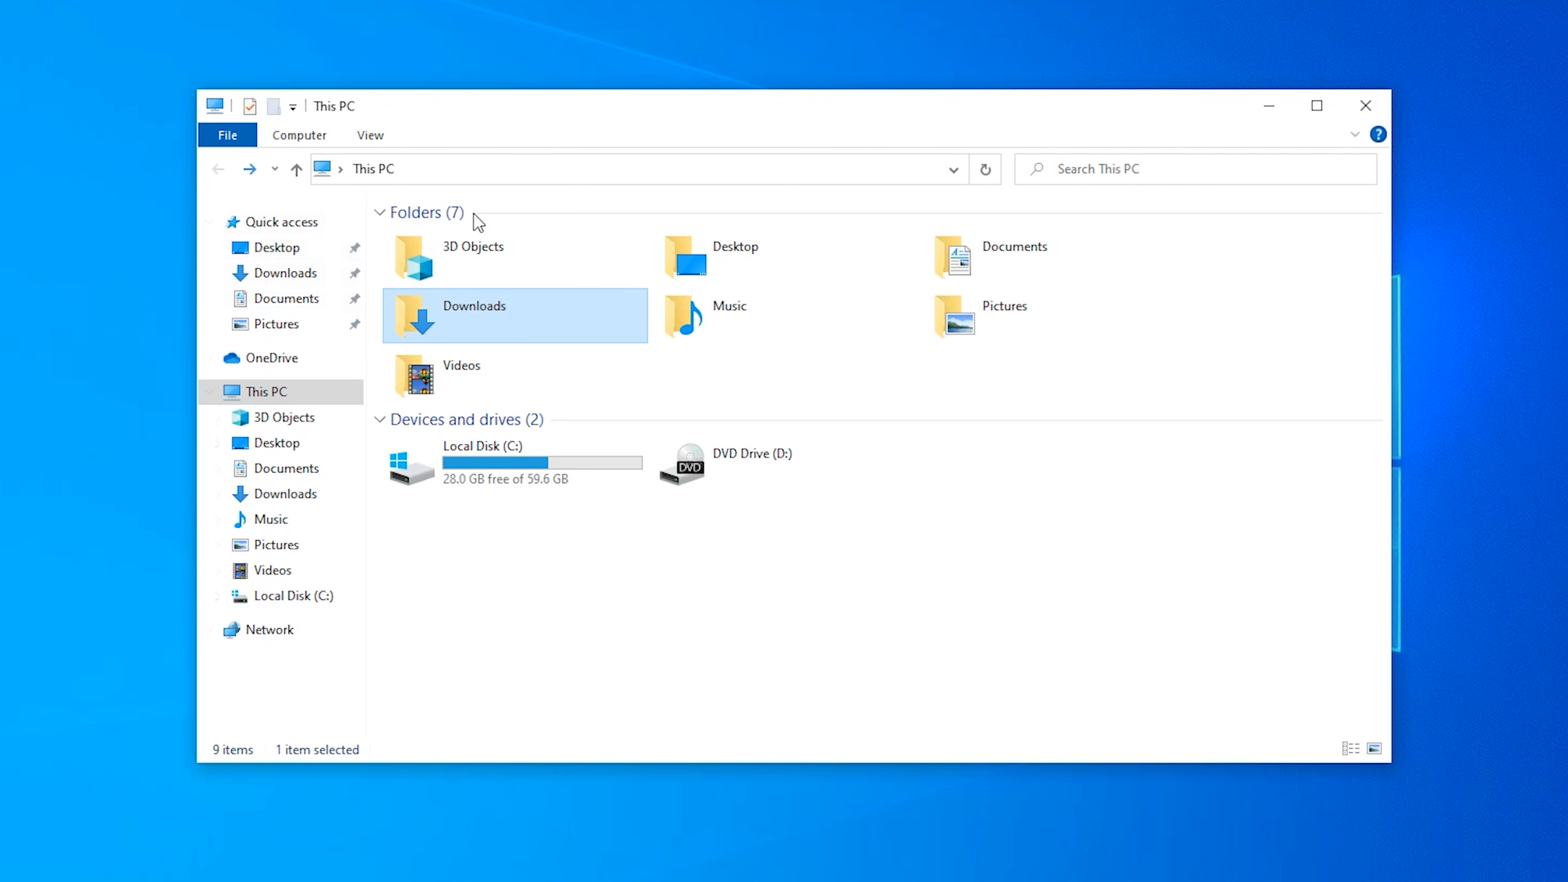
double_click(550, 331)
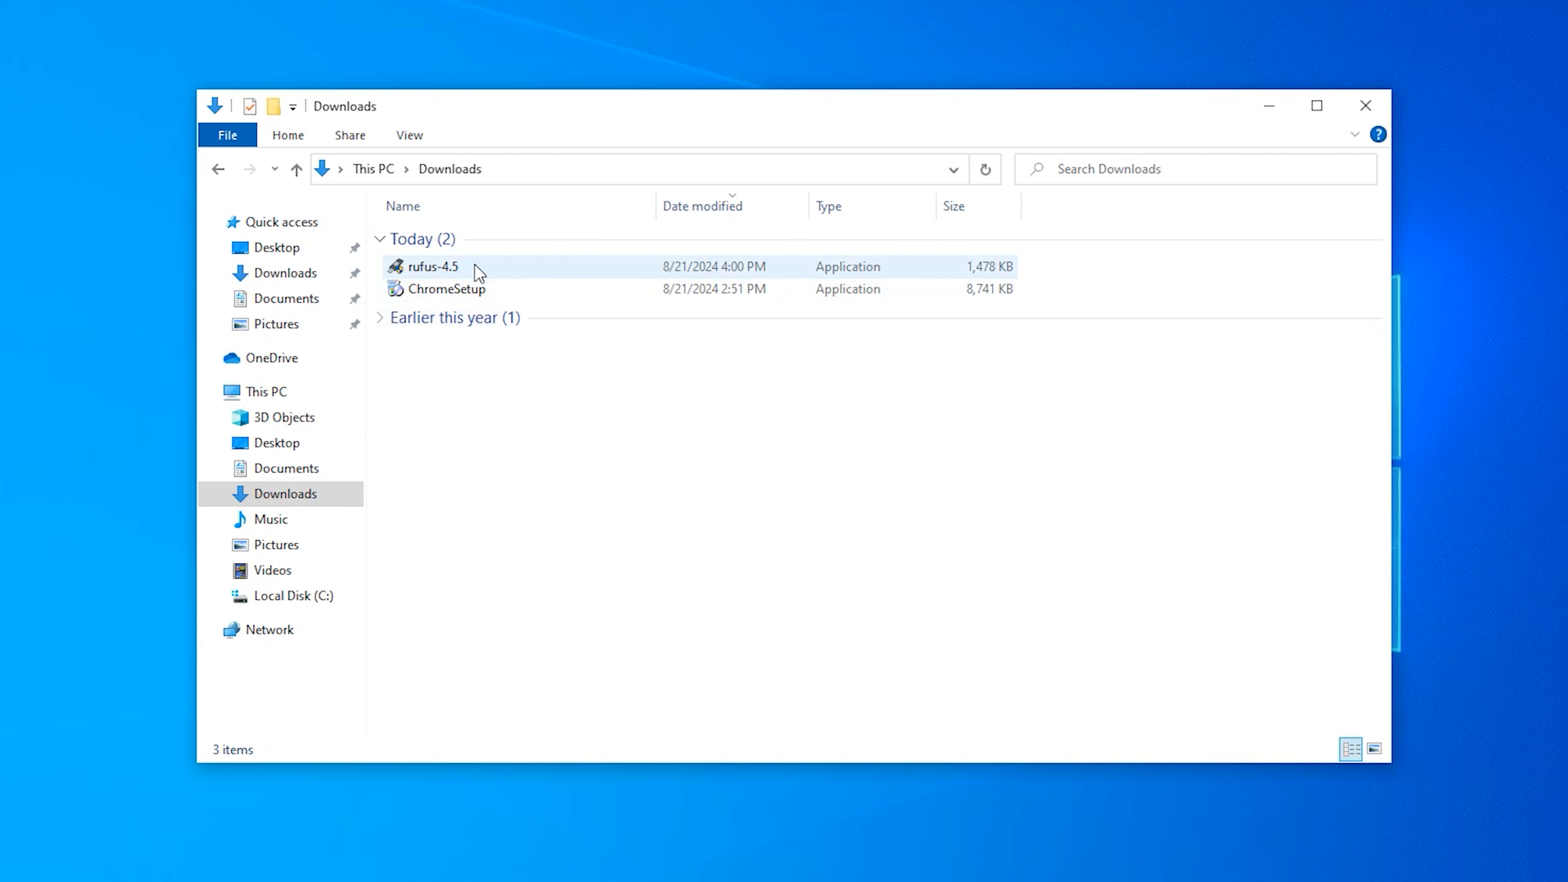
click(396, 269)
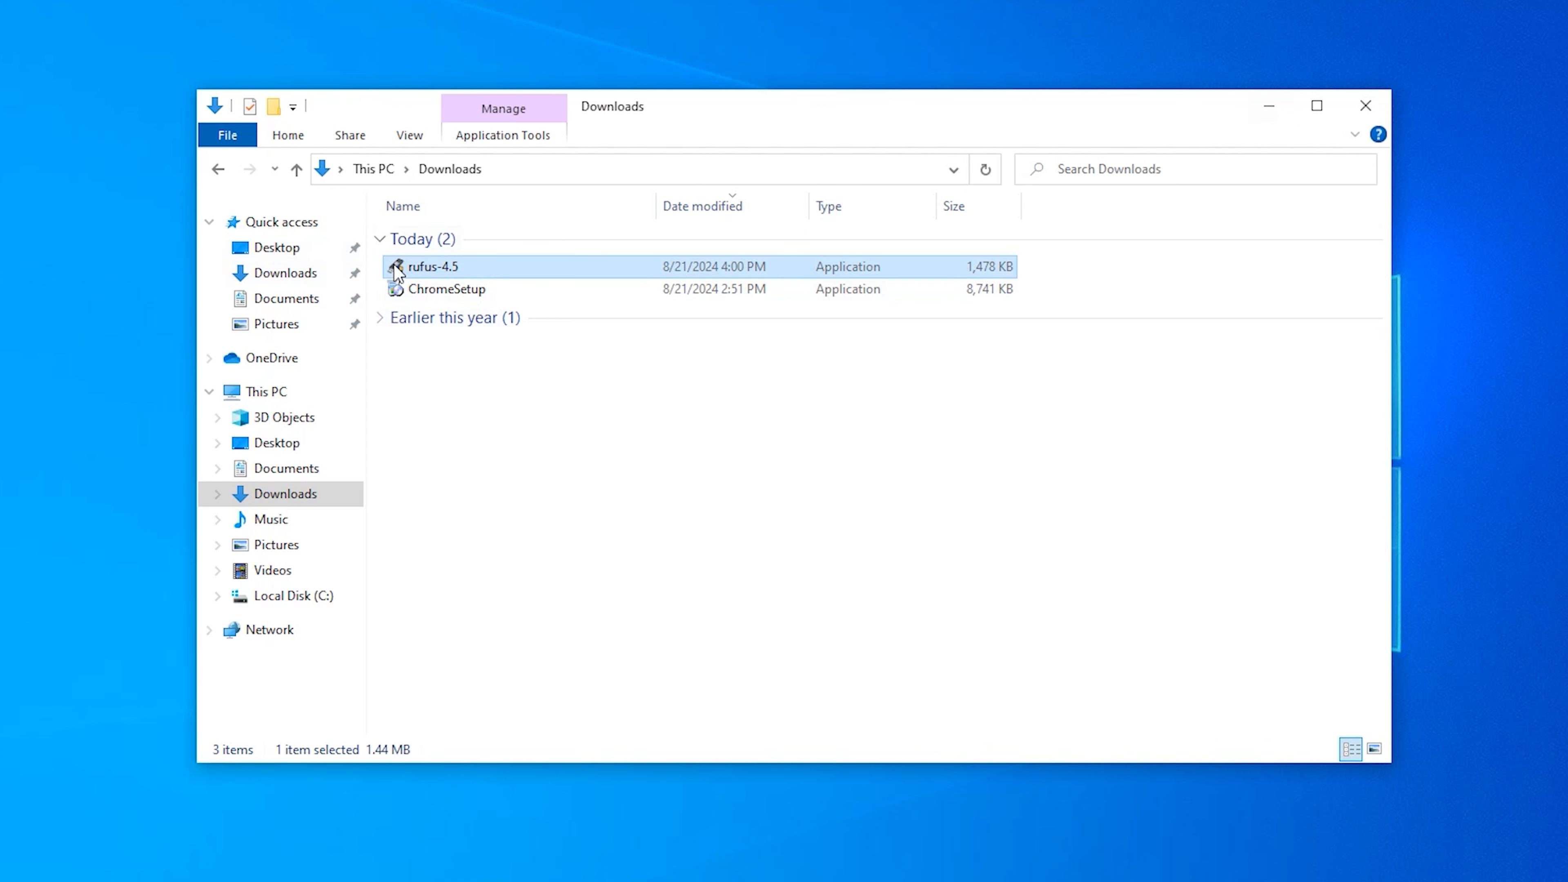
double_click(396, 269)
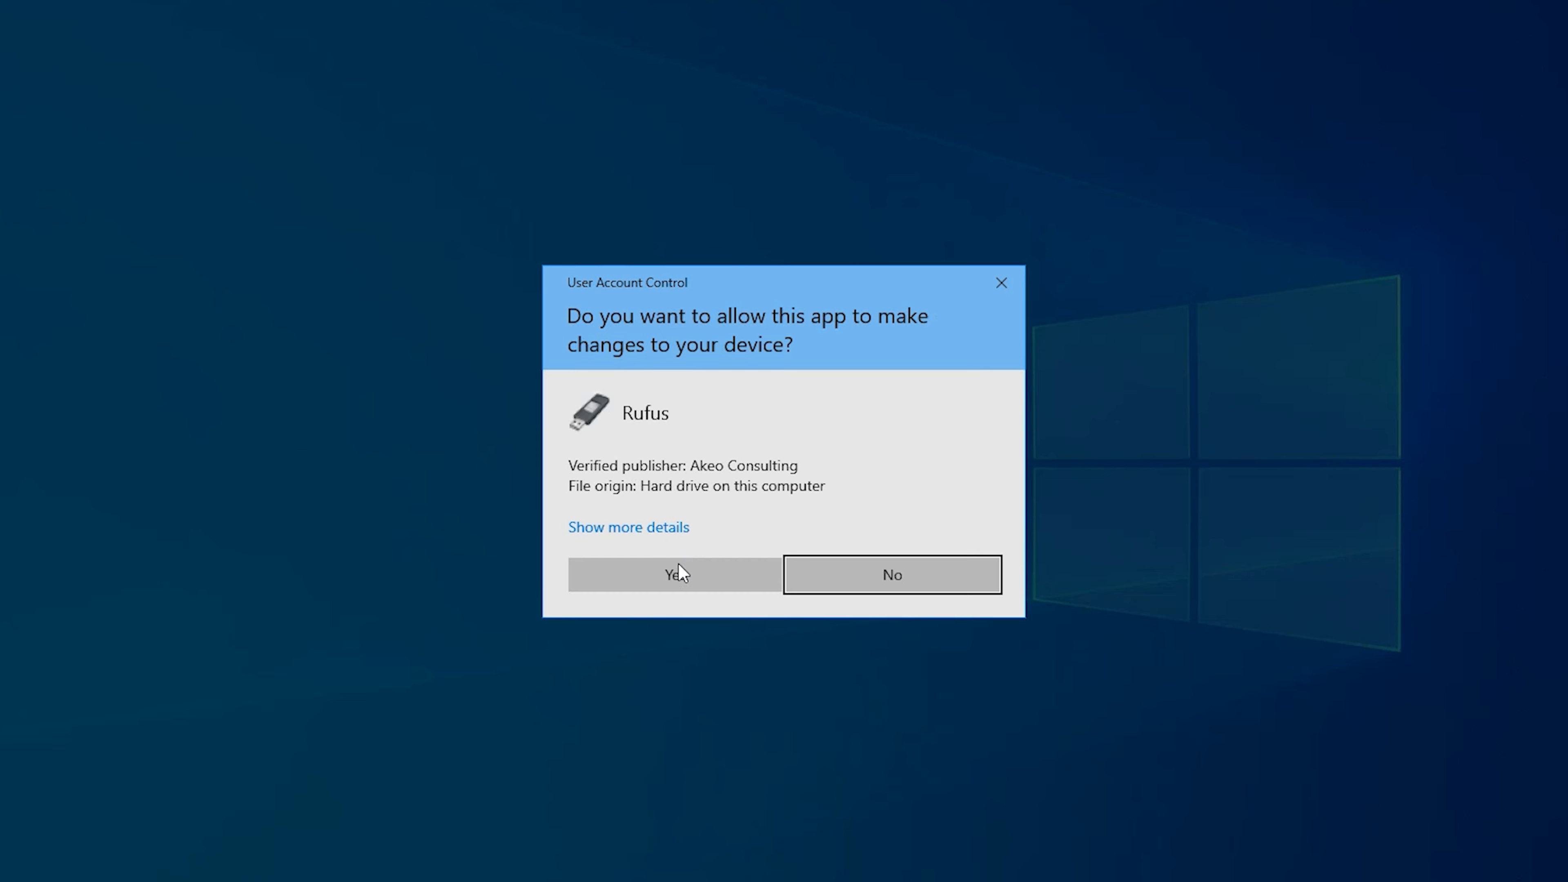
click(677, 565)
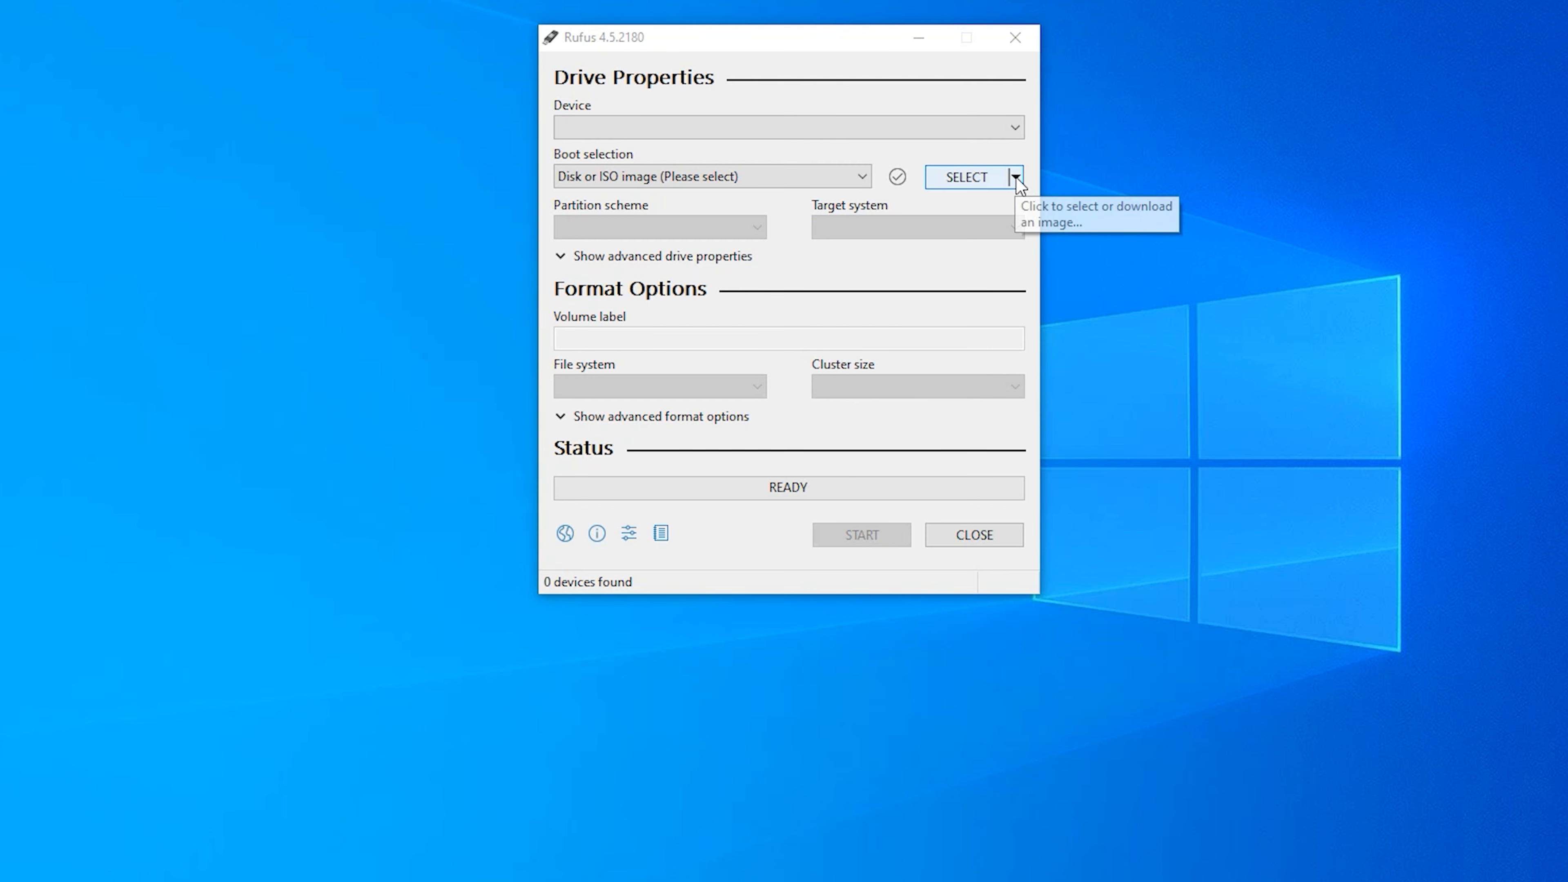
Step: Switch the boot image source to DOWNLOAD and start the ISO image download setup
click(1016, 177)
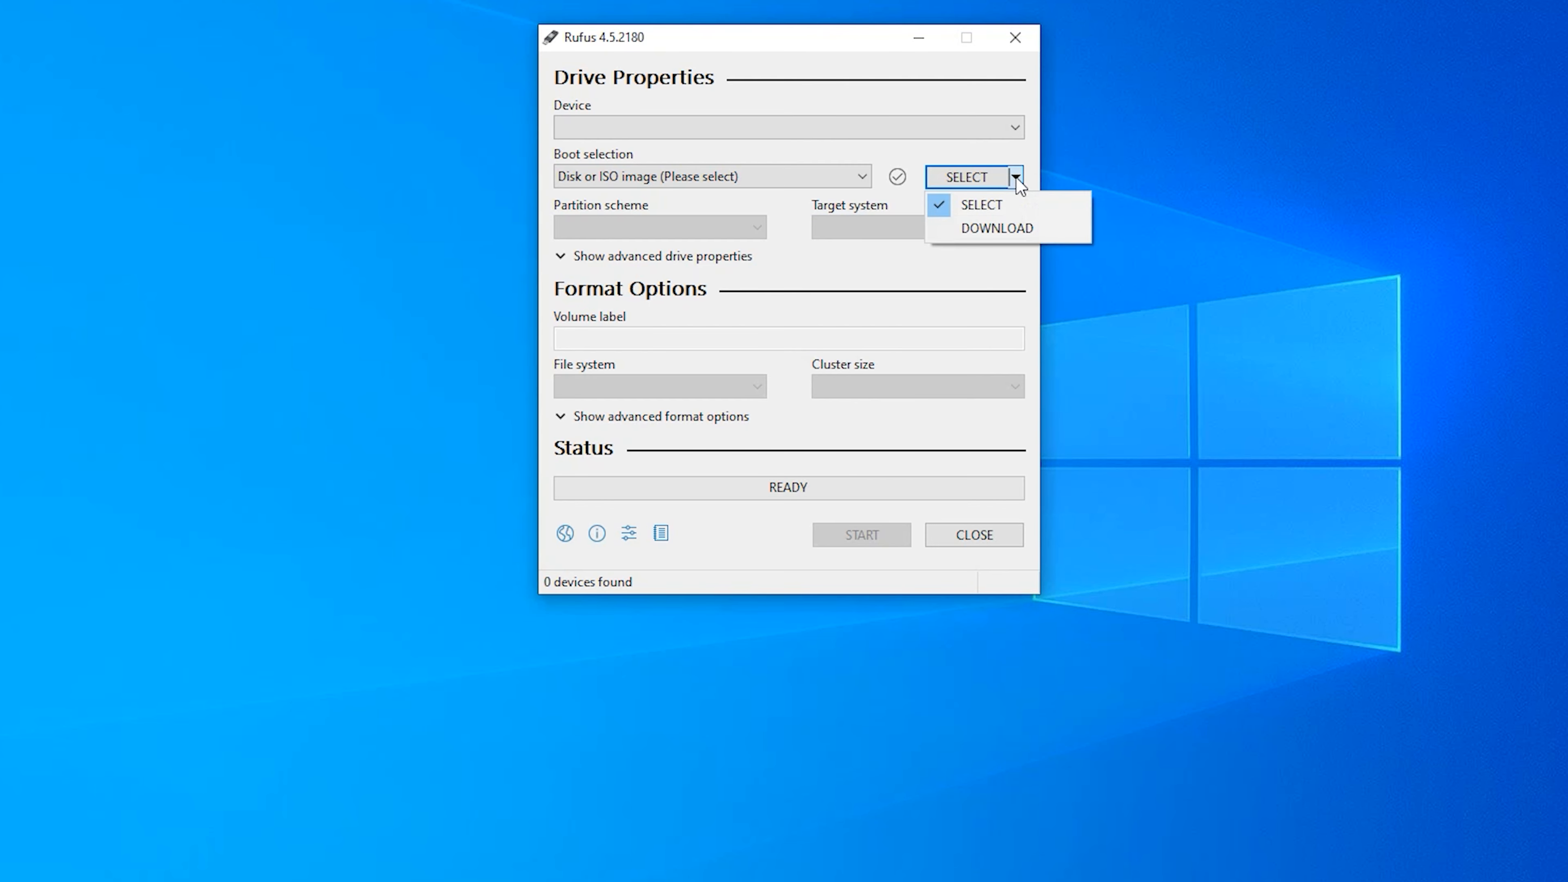
click(1015, 229)
click(960, 176)
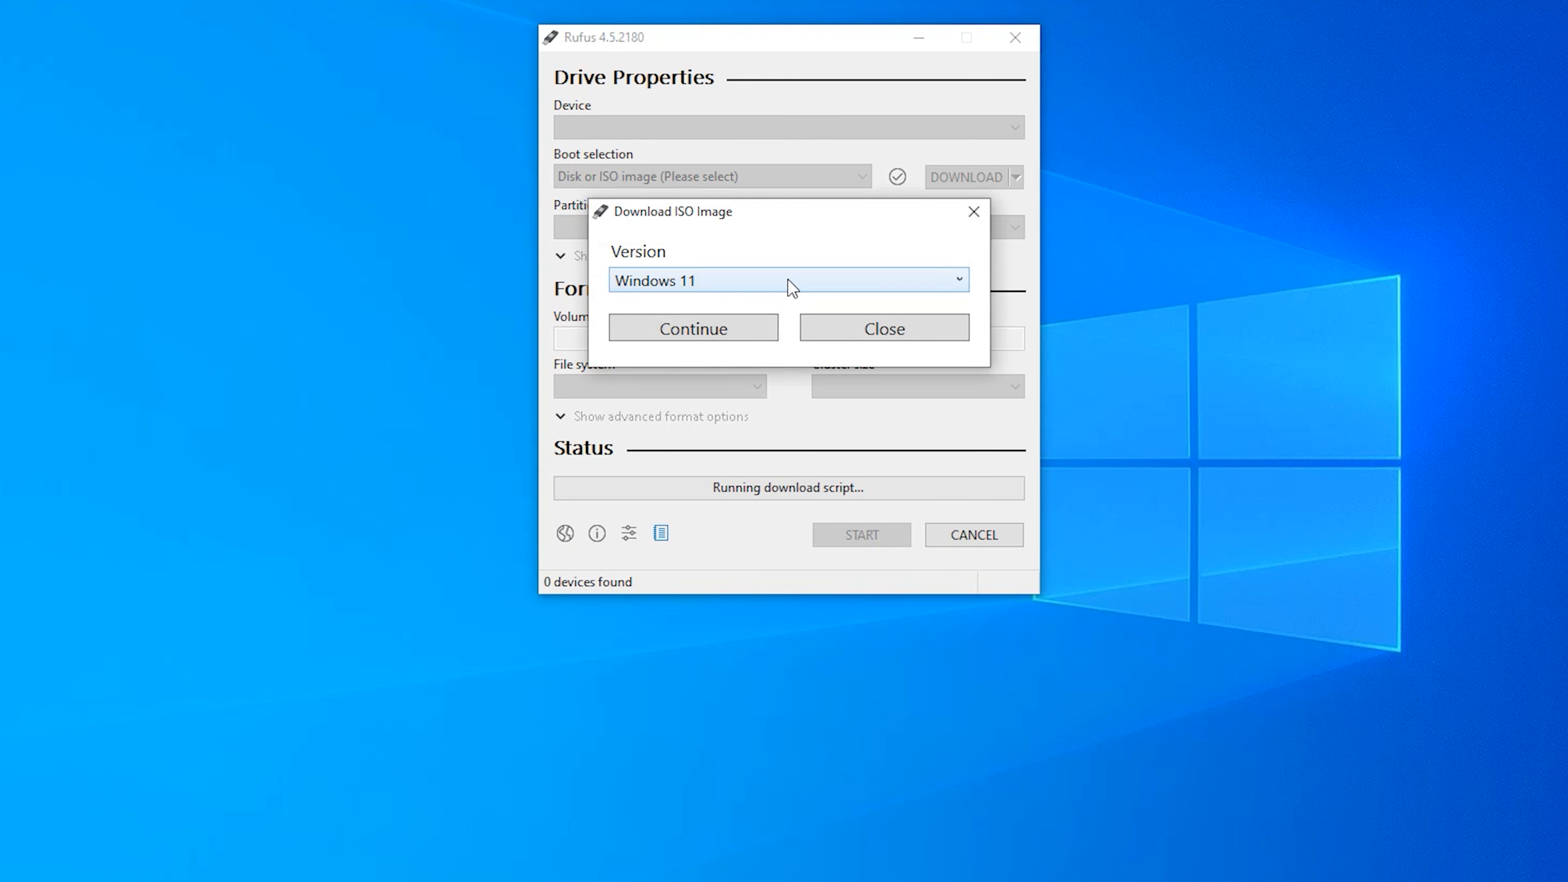
Step: Set up the ISO download as Windows 11, release 23H2 v2 (Build 22631.2861 - 2023.12), edition Windows 11 Home/Pro/Edu, language English International
click(716, 337)
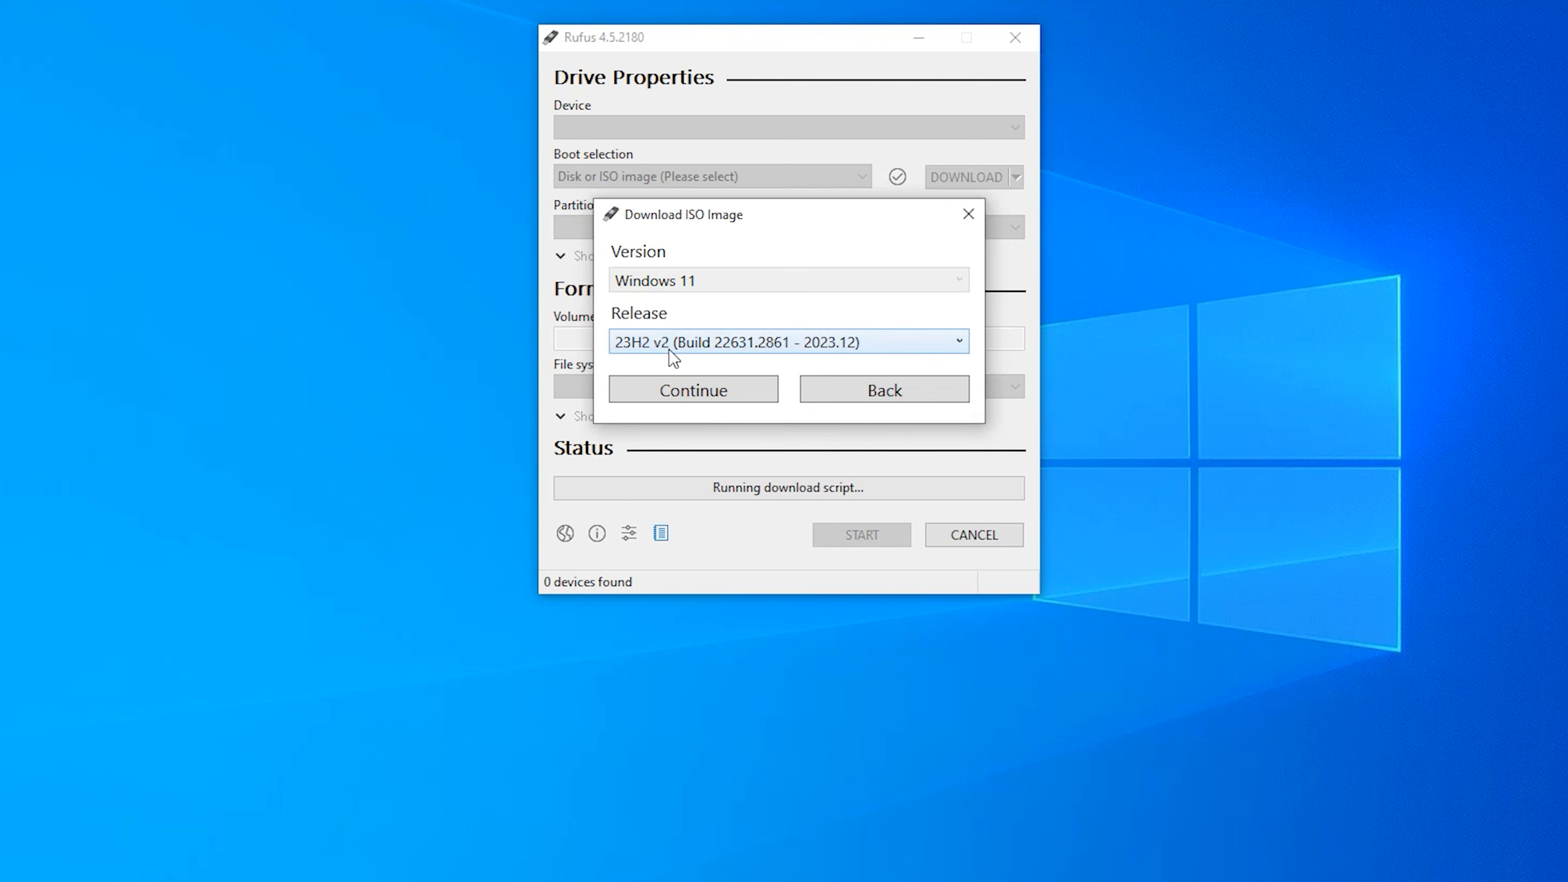
click(699, 399)
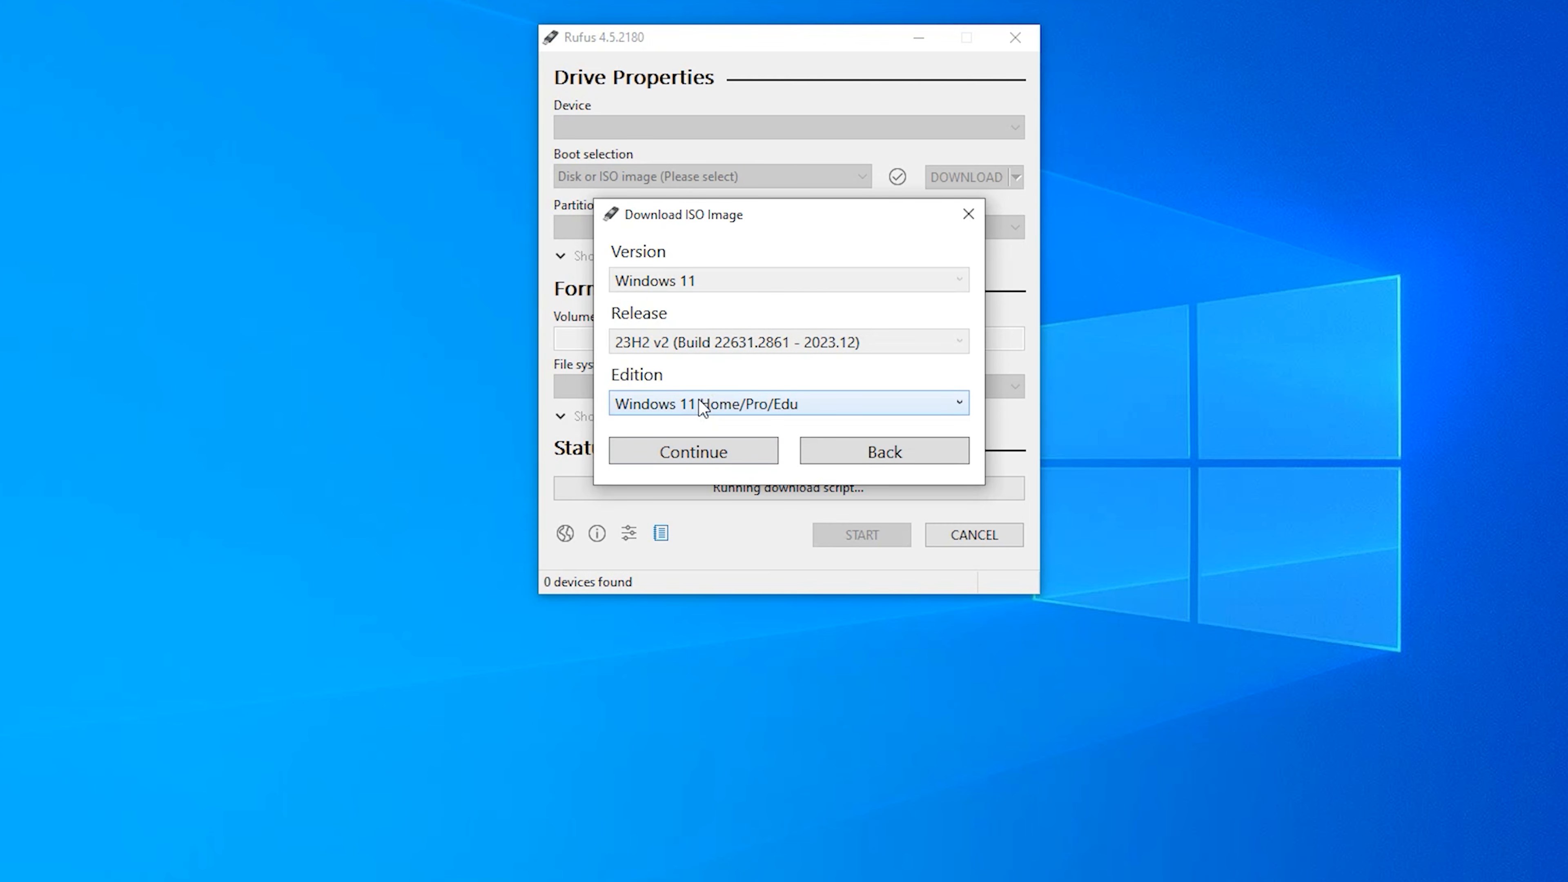
click(700, 449)
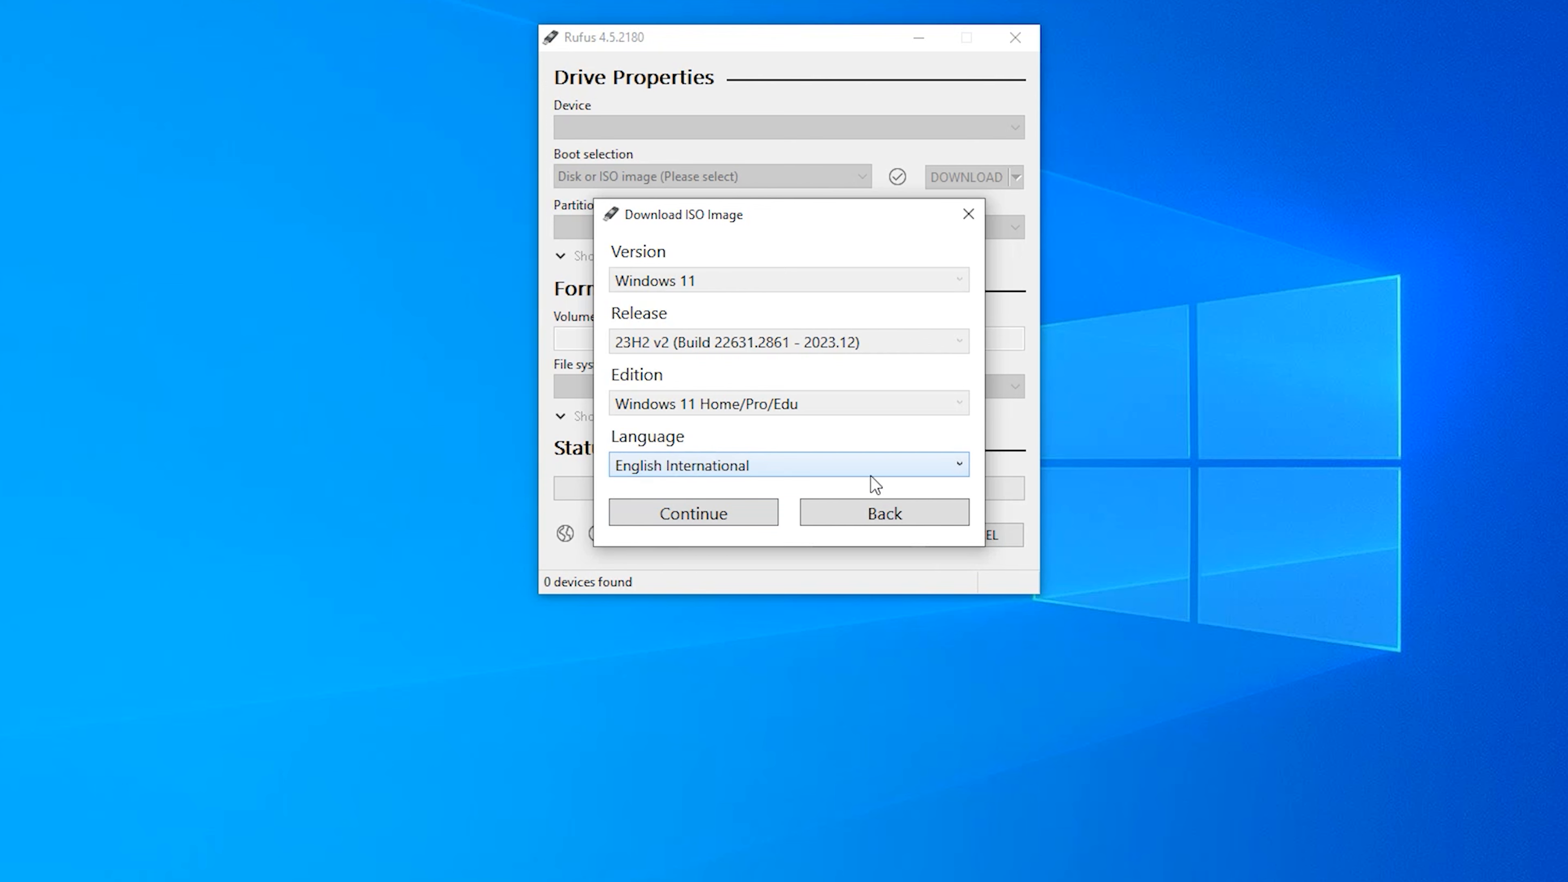
click(962, 464)
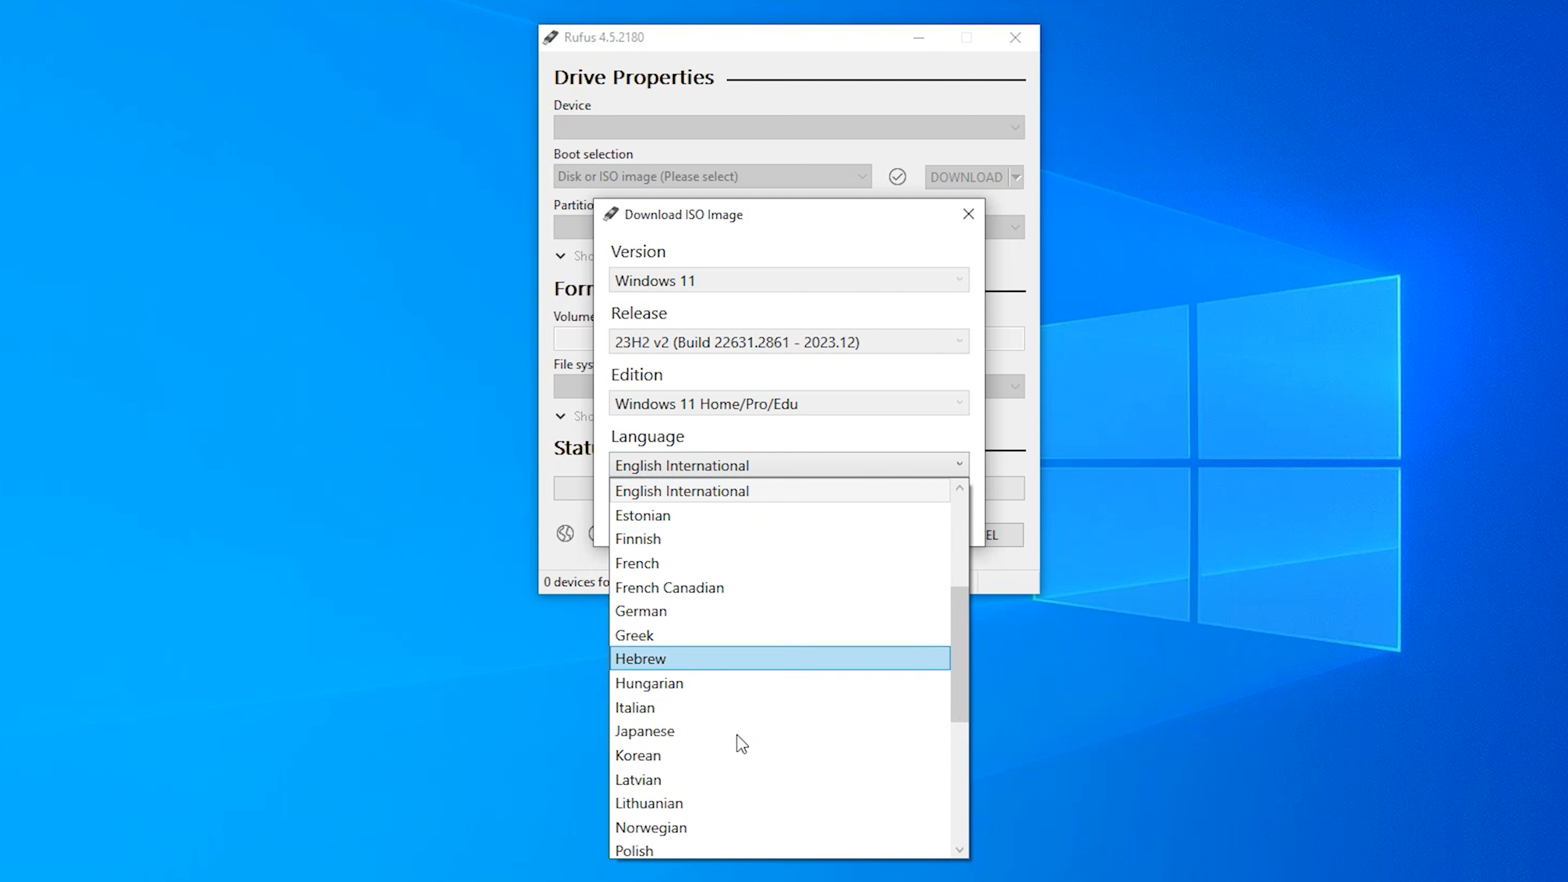
click(832, 494)
click(680, 519)
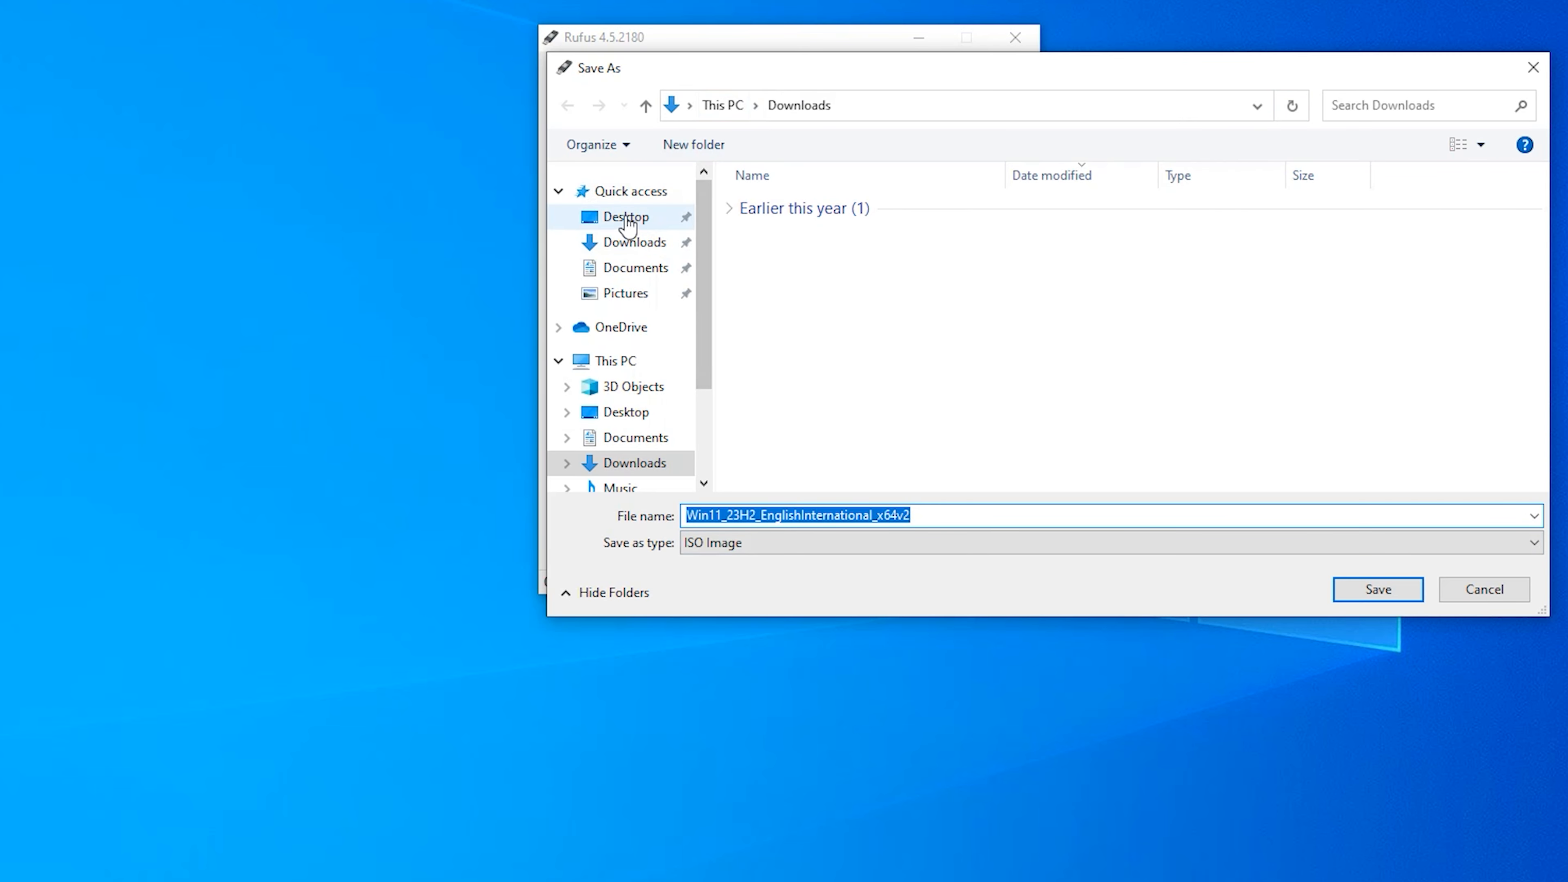
Step: Save the Windows 11 ISO to the Desktop as Win11_23H2_EnglishInternational_x64v2 and start its download
click(626, 217)
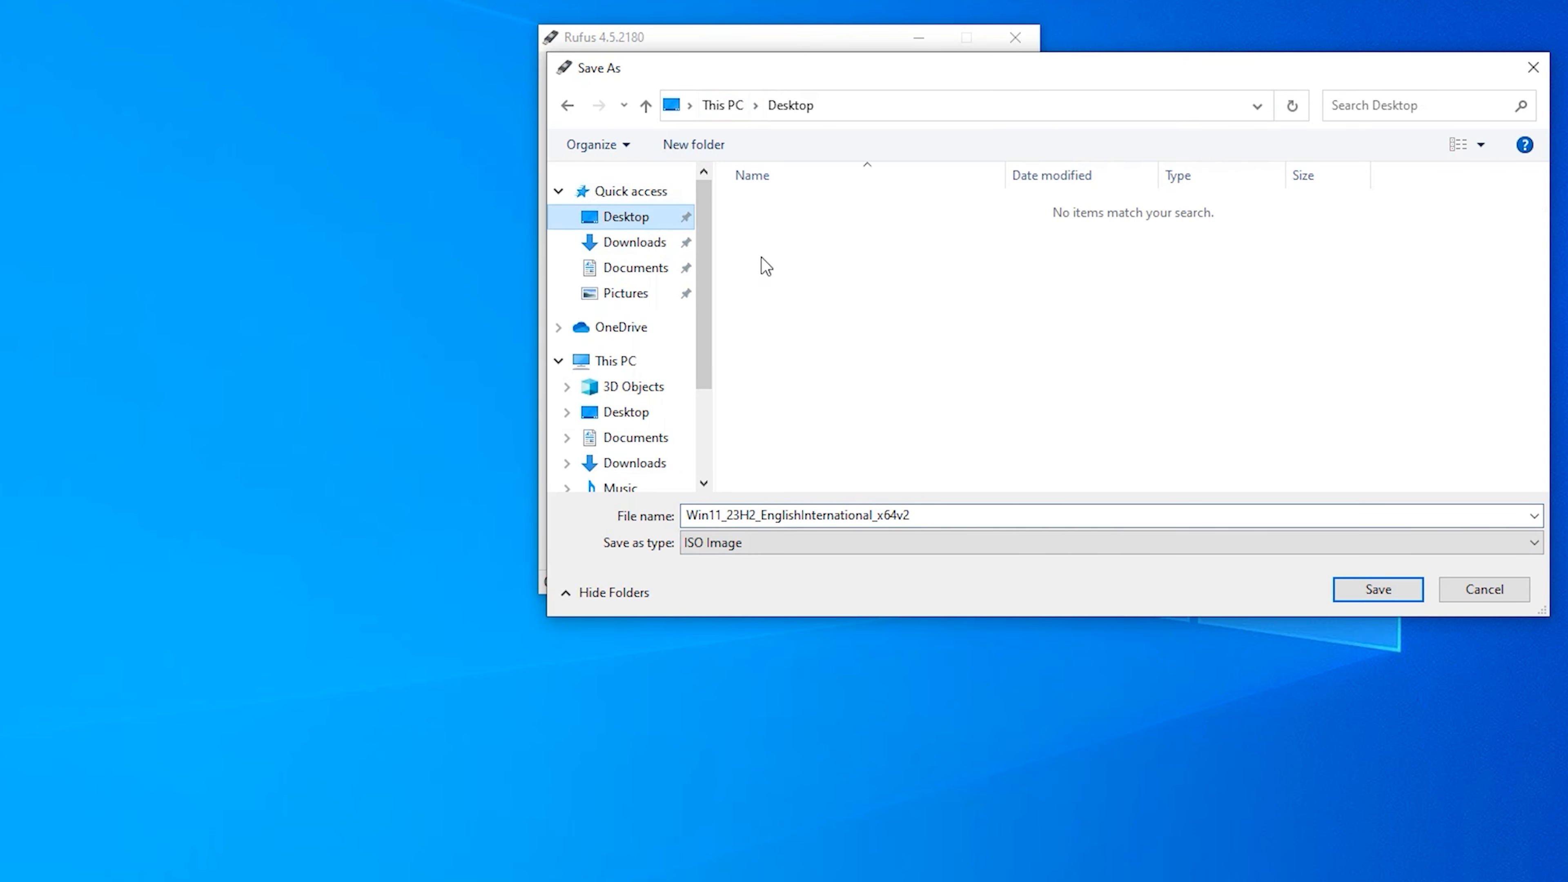
click(1374, 589)
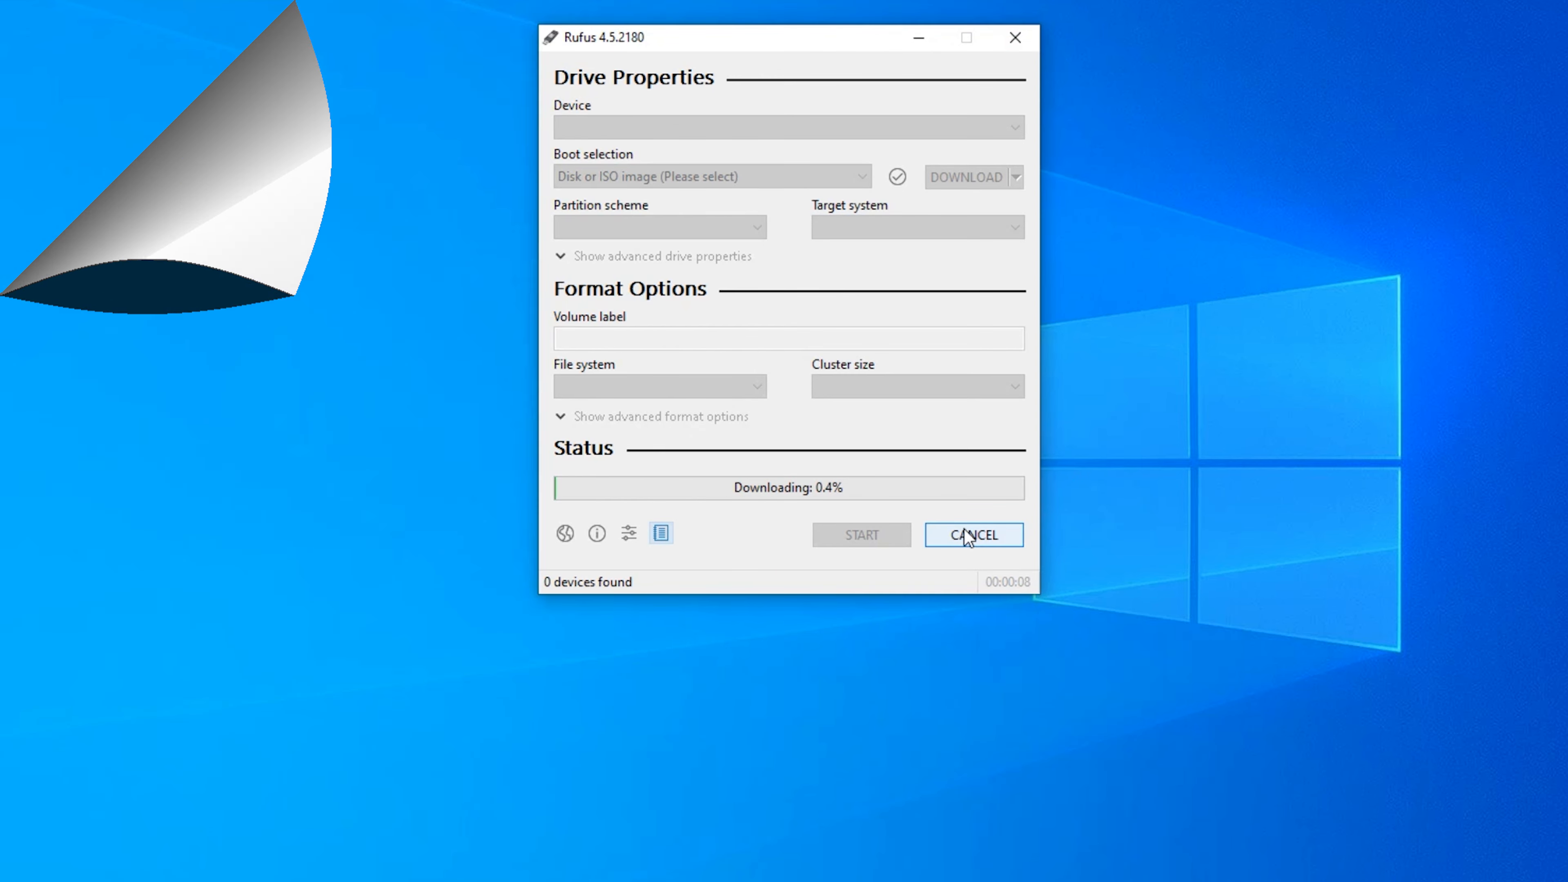
Step: Mount the Win11_23H2_English_x64v2 image from the desktop and run its setup application, allowing it to make changes to the device
drag(892, 508, 475, 159)
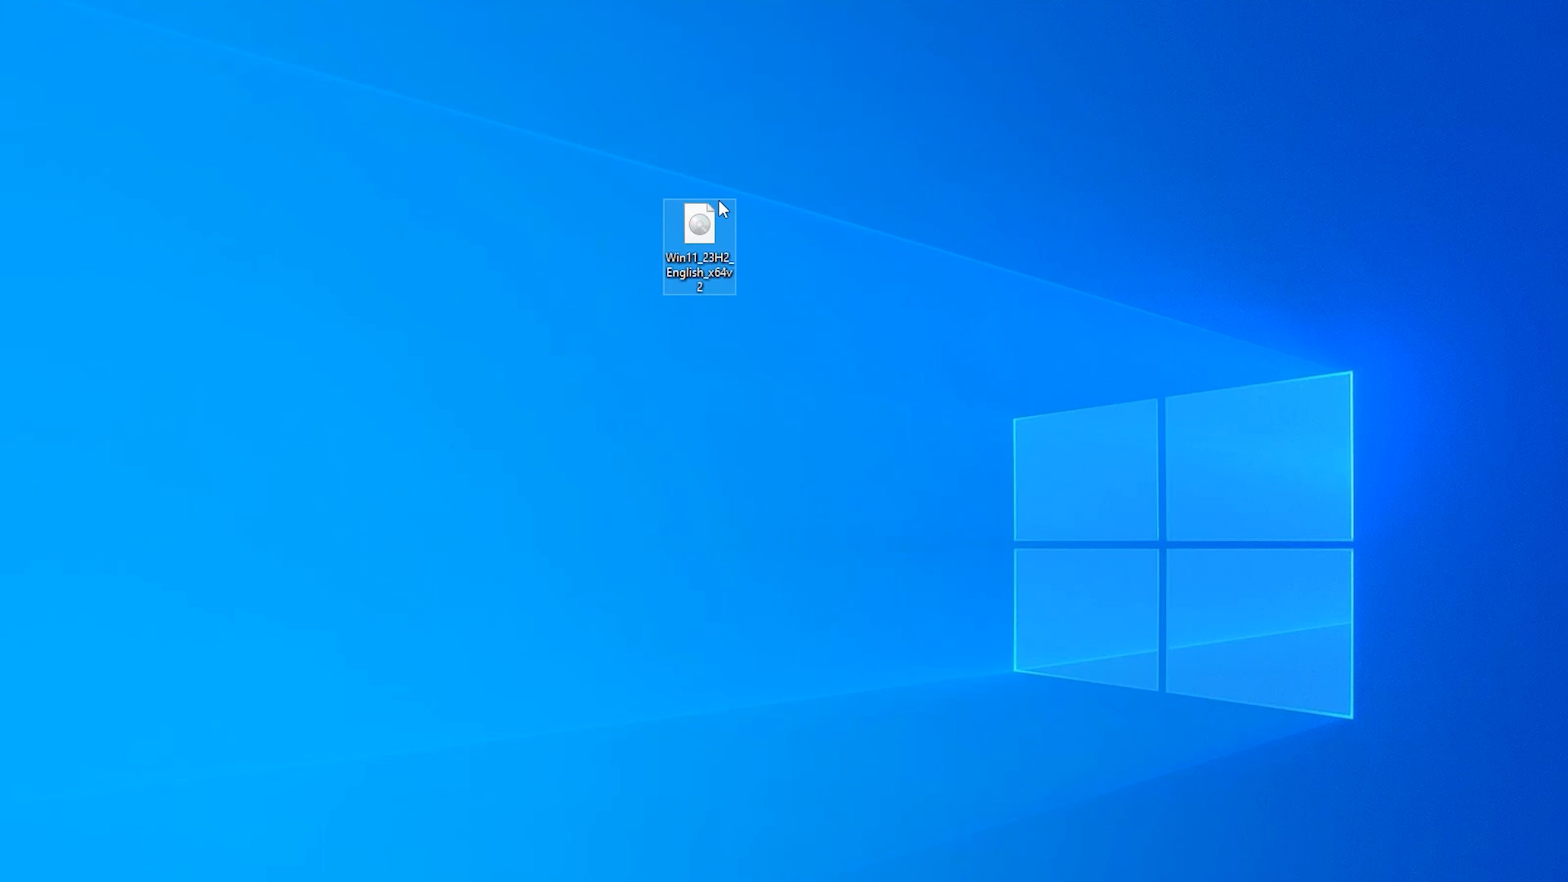
click(863, 259)
drag(700, 243, 707, 178)
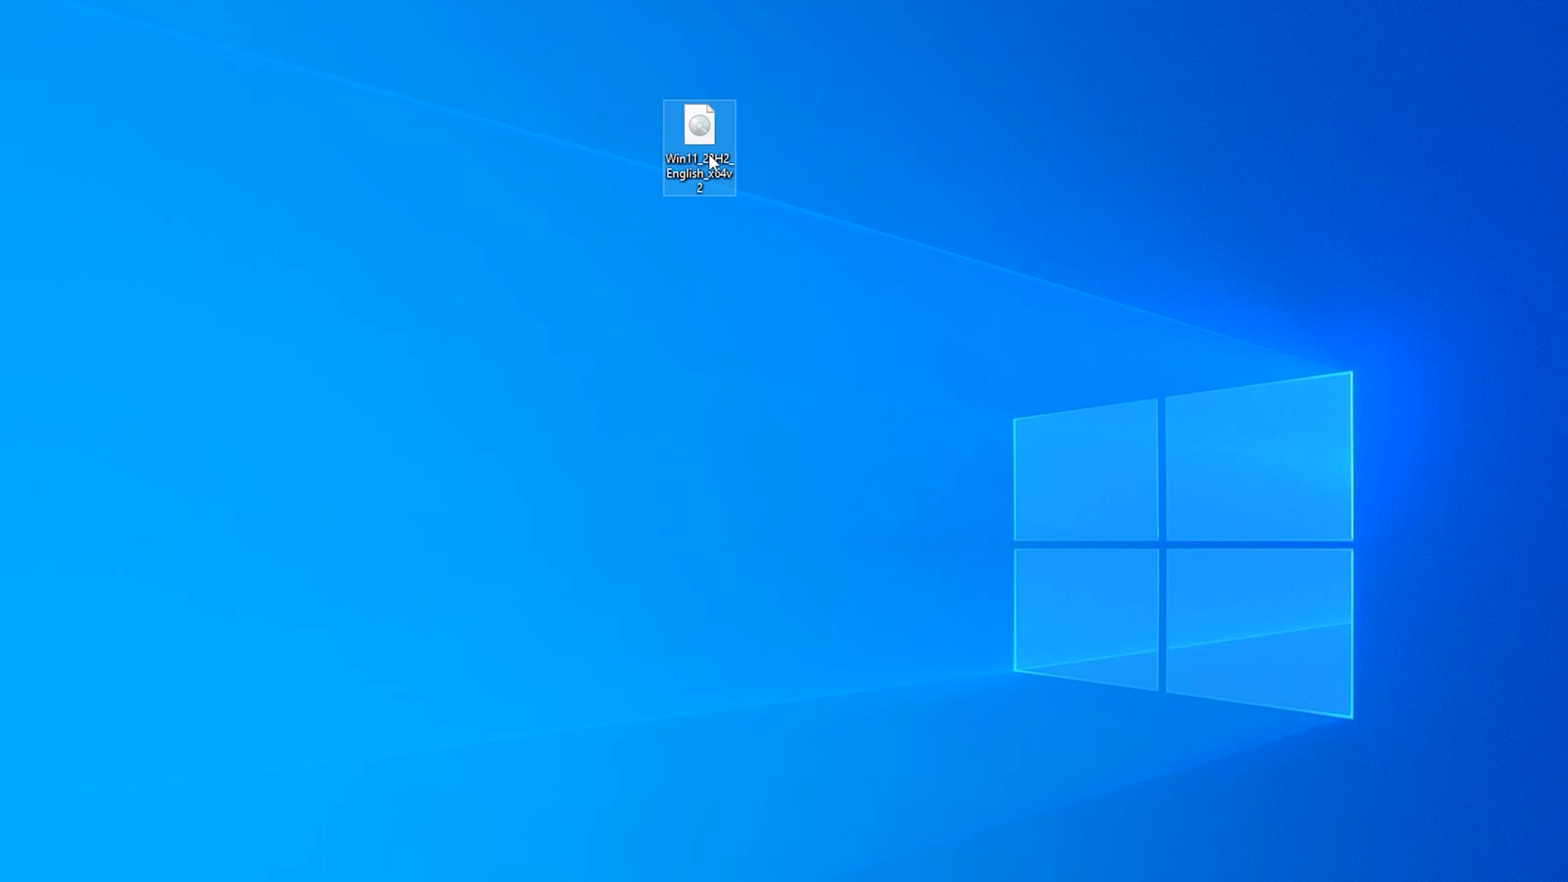
double_click(703, 124)
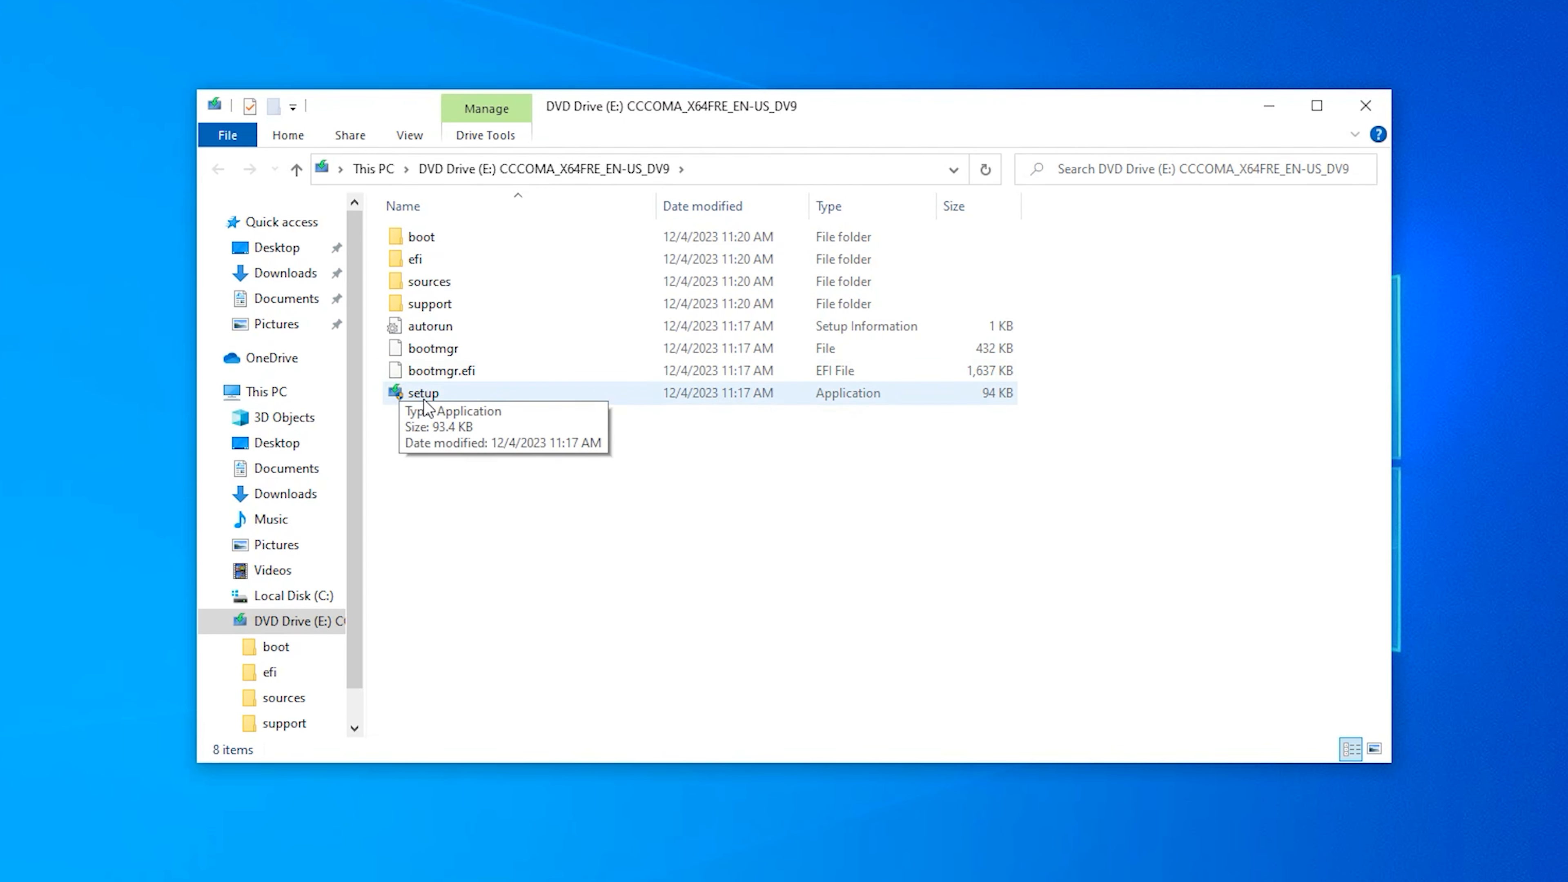
double_click(426, 396)
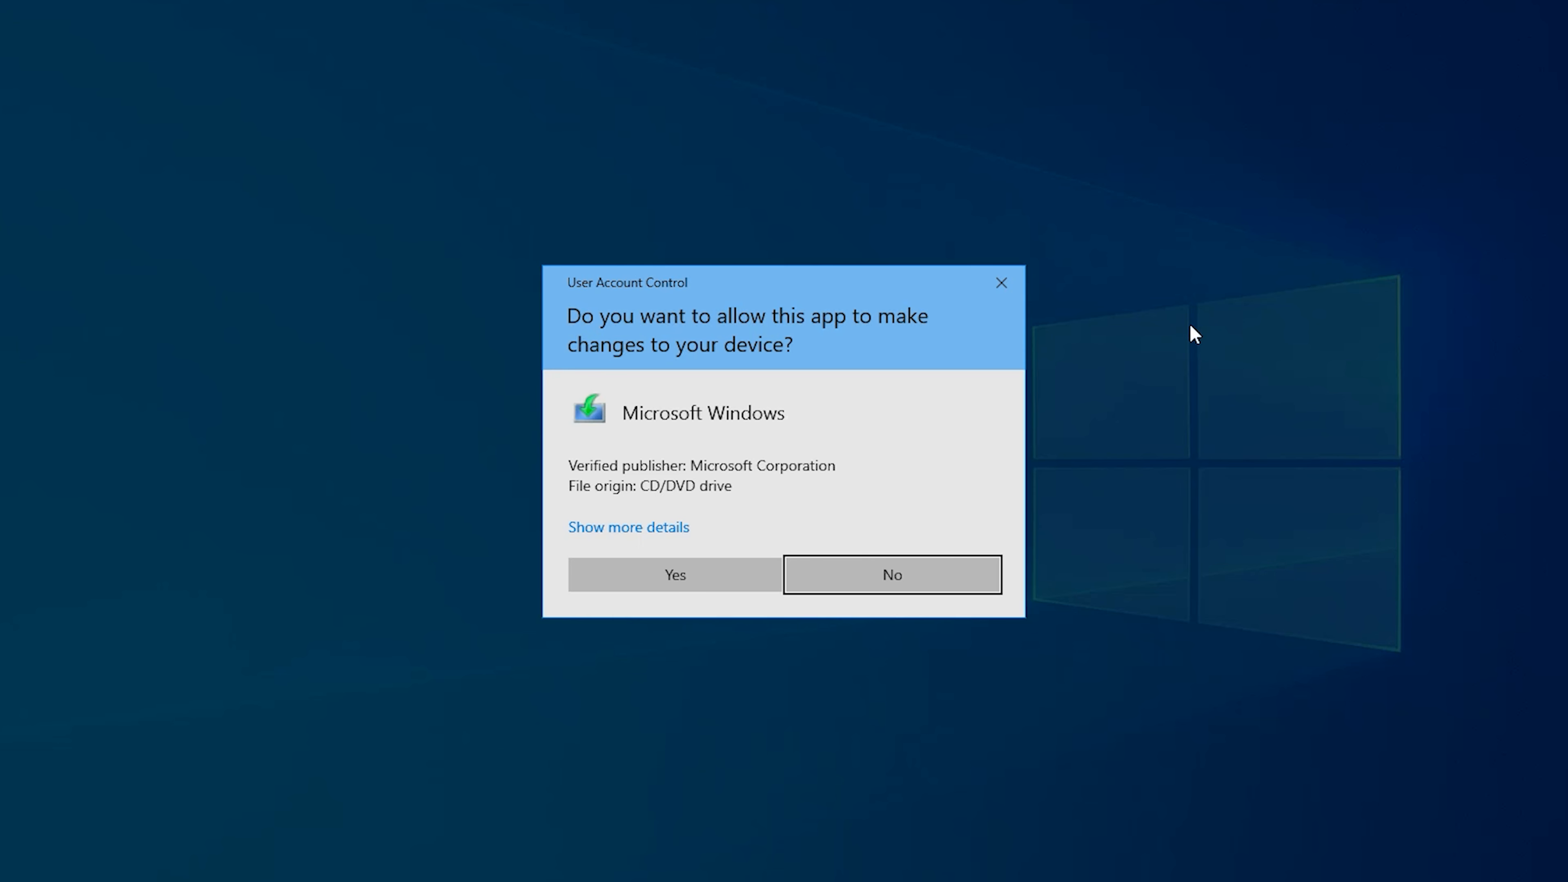
click(637, 572)
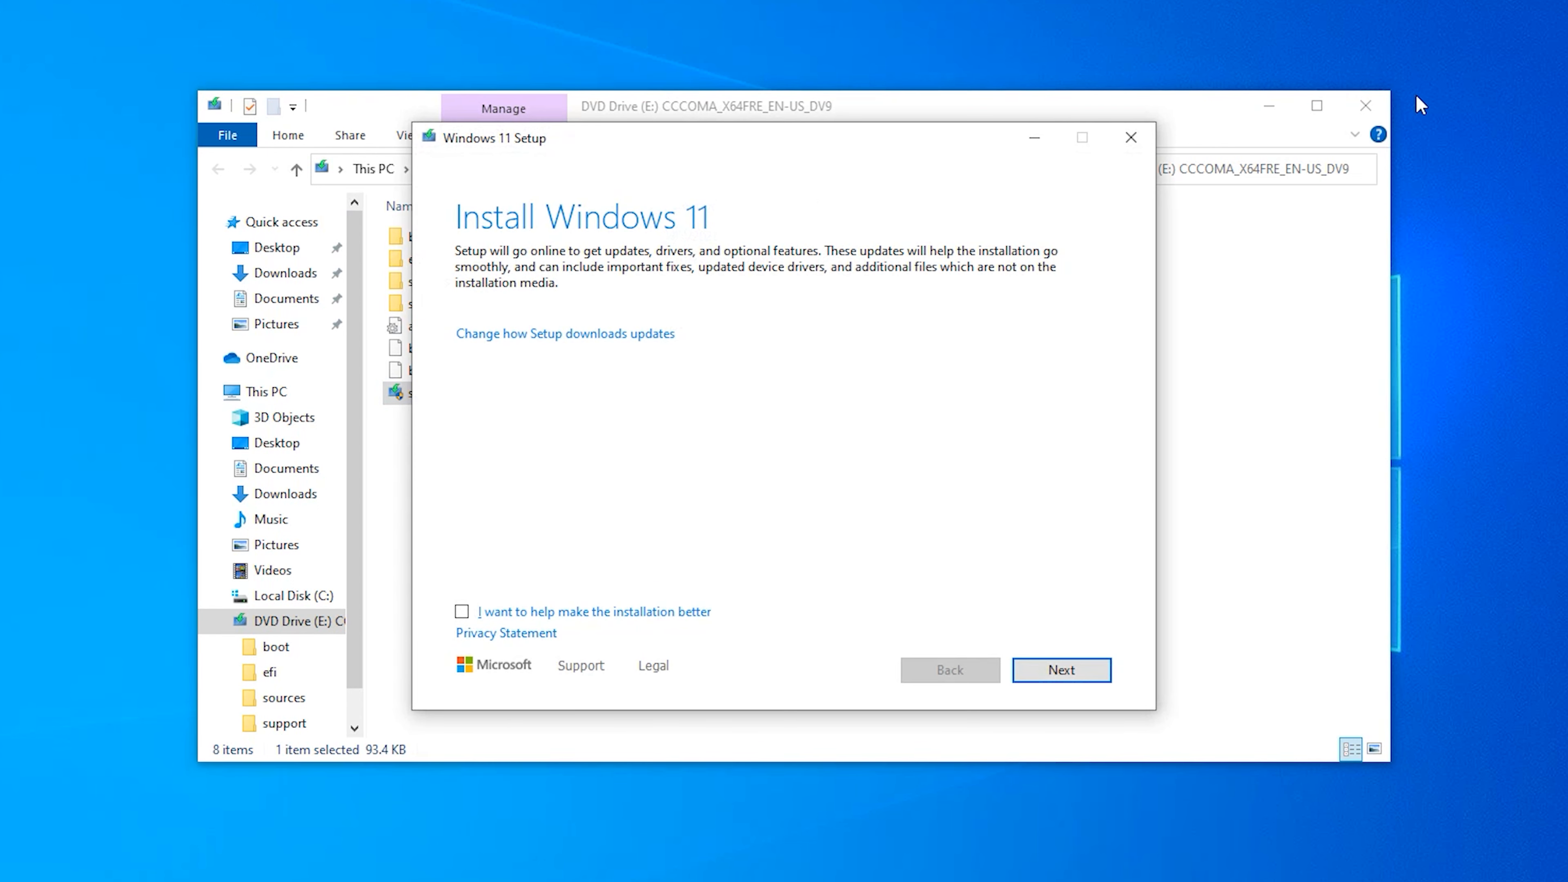
Step: Close the DVD drive window, run the system requirements check in Windows 11 Setup and exit Setup
click(1365, 105)
click(1082, 671)
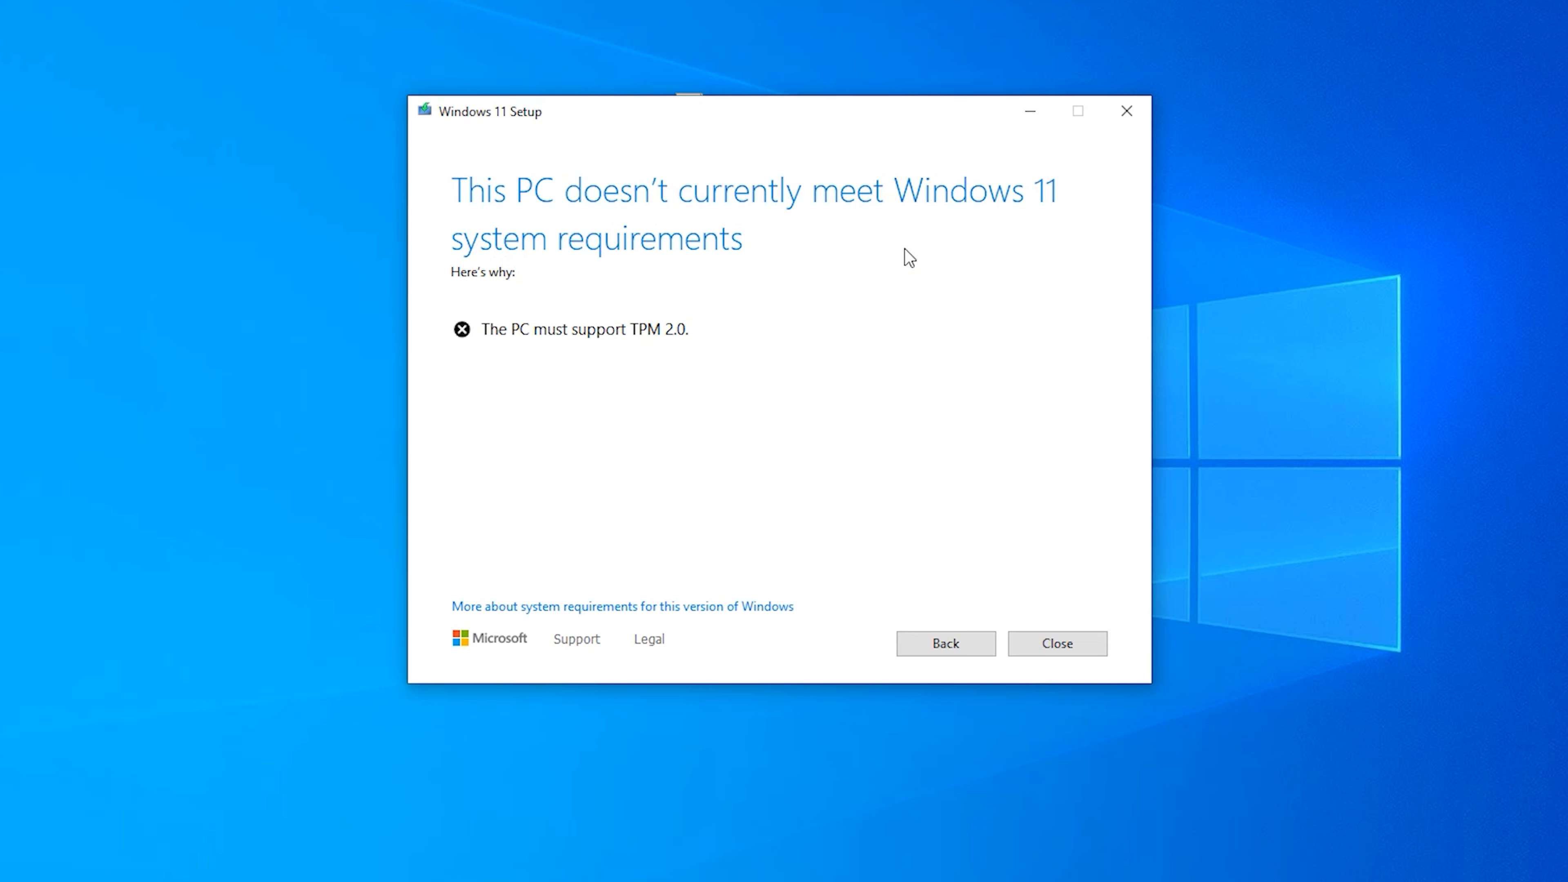
click(1087, 642)
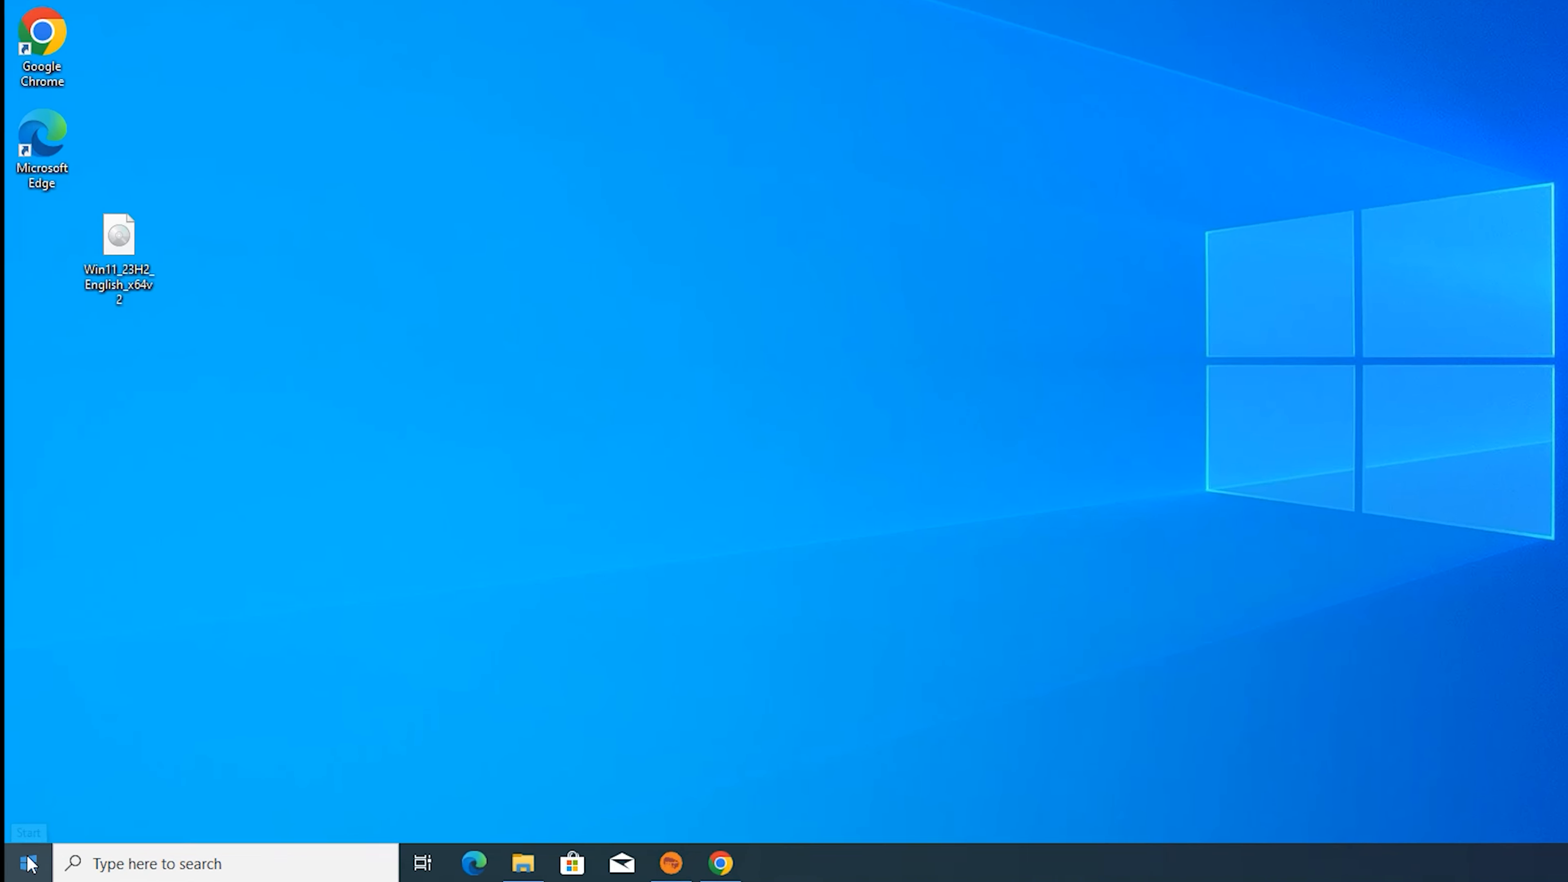
Step: Open Disk Management and move its window clear of the desktop icons
right_click(20, 865)
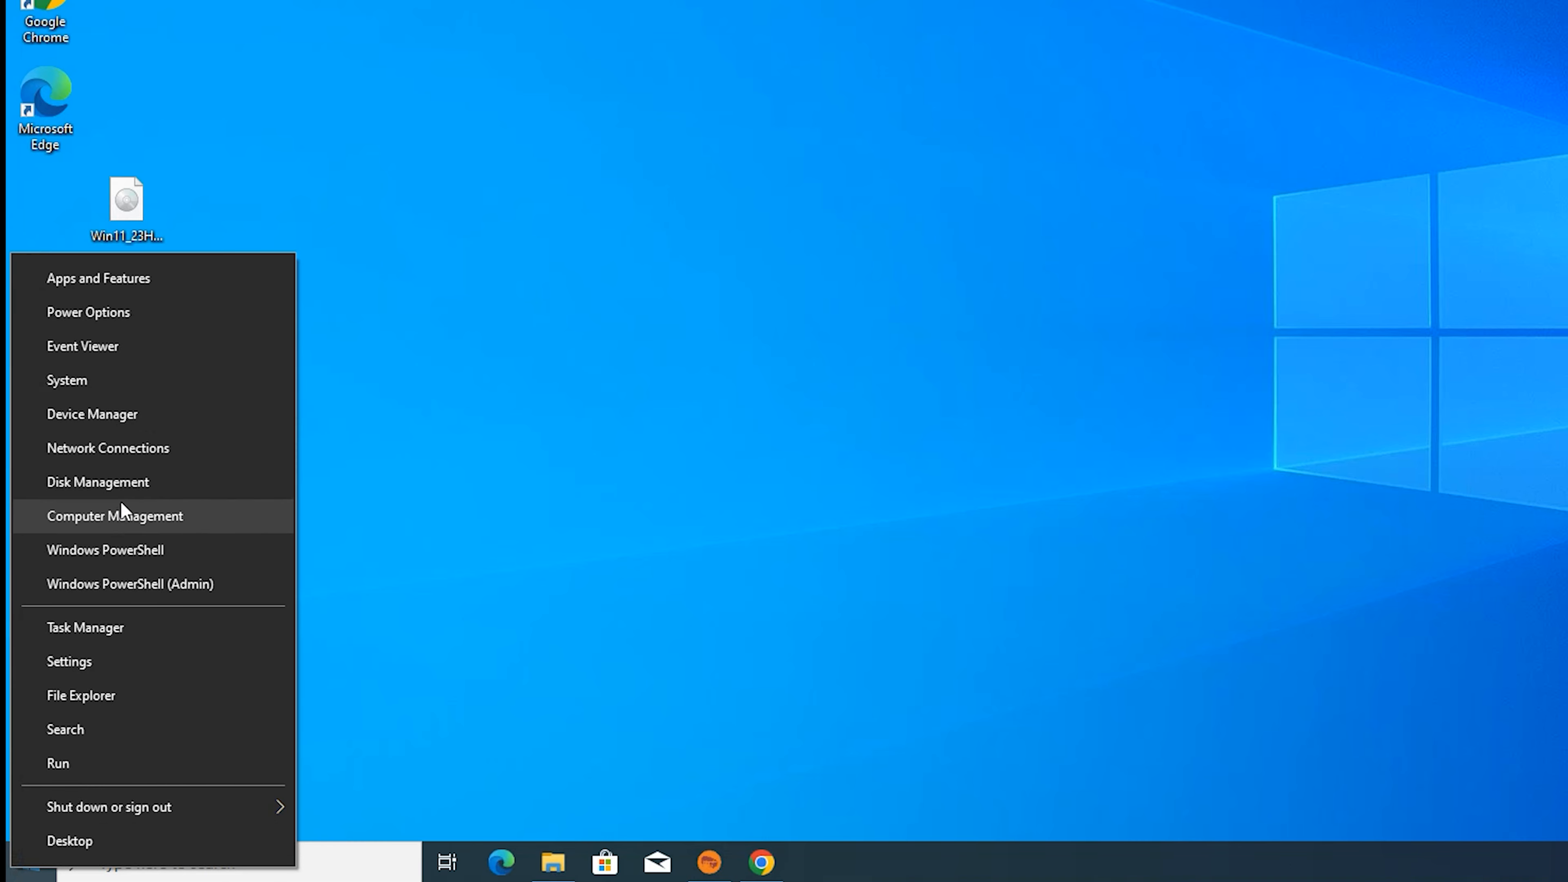
click(125, 480)
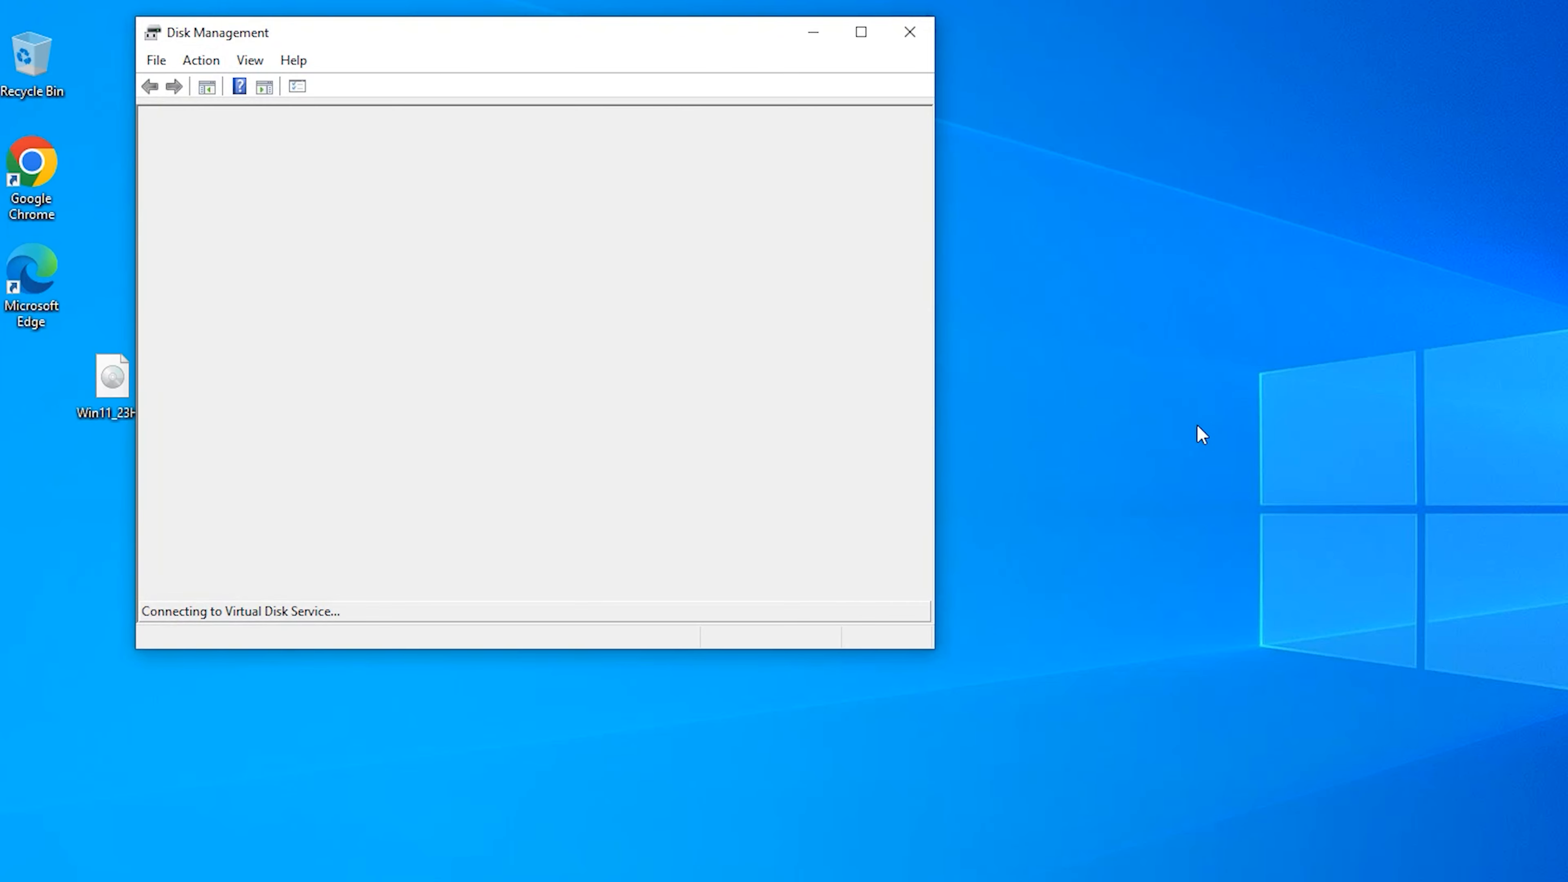
drag(563, 33, 1032, 31)
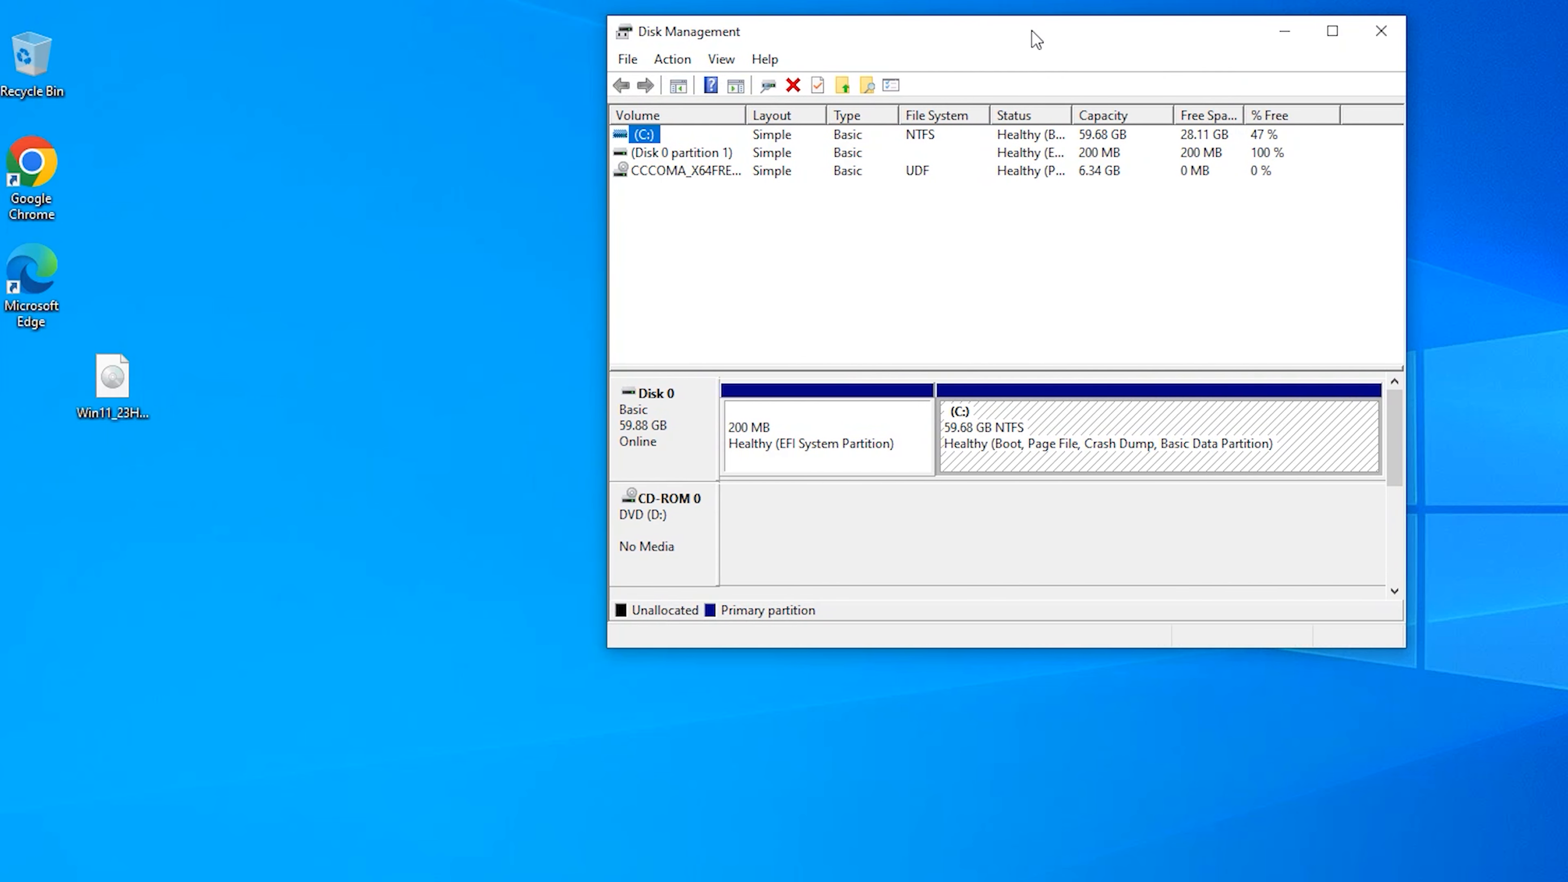
Step: Start creating a virtual hard disk and, while choosing its location, make a folder named VHD on Local Disk (C:)
click(675, 59)
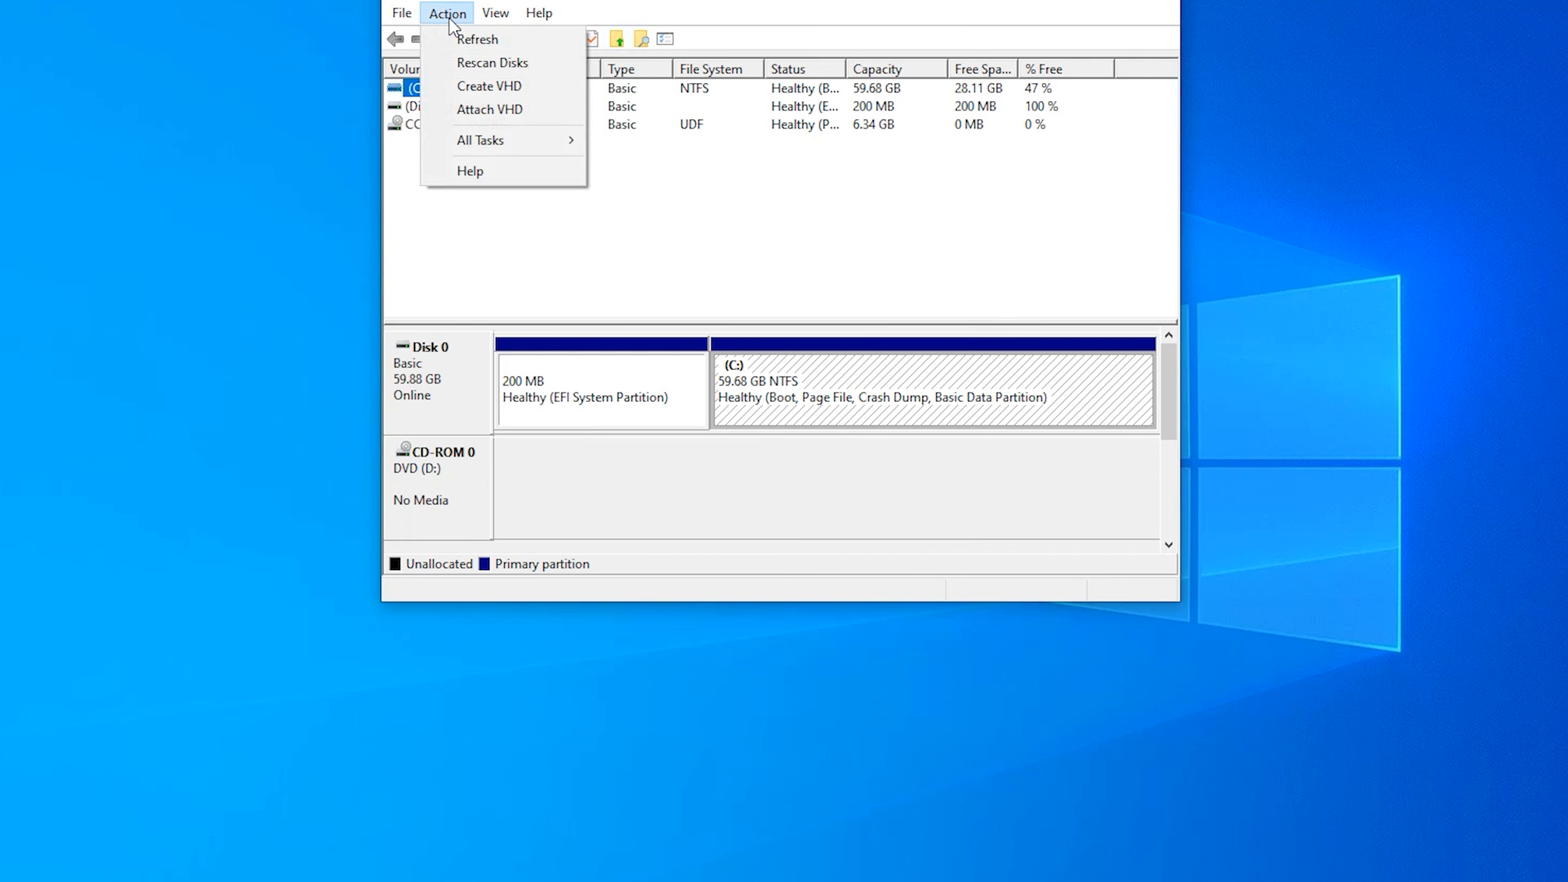
click(496, 88)
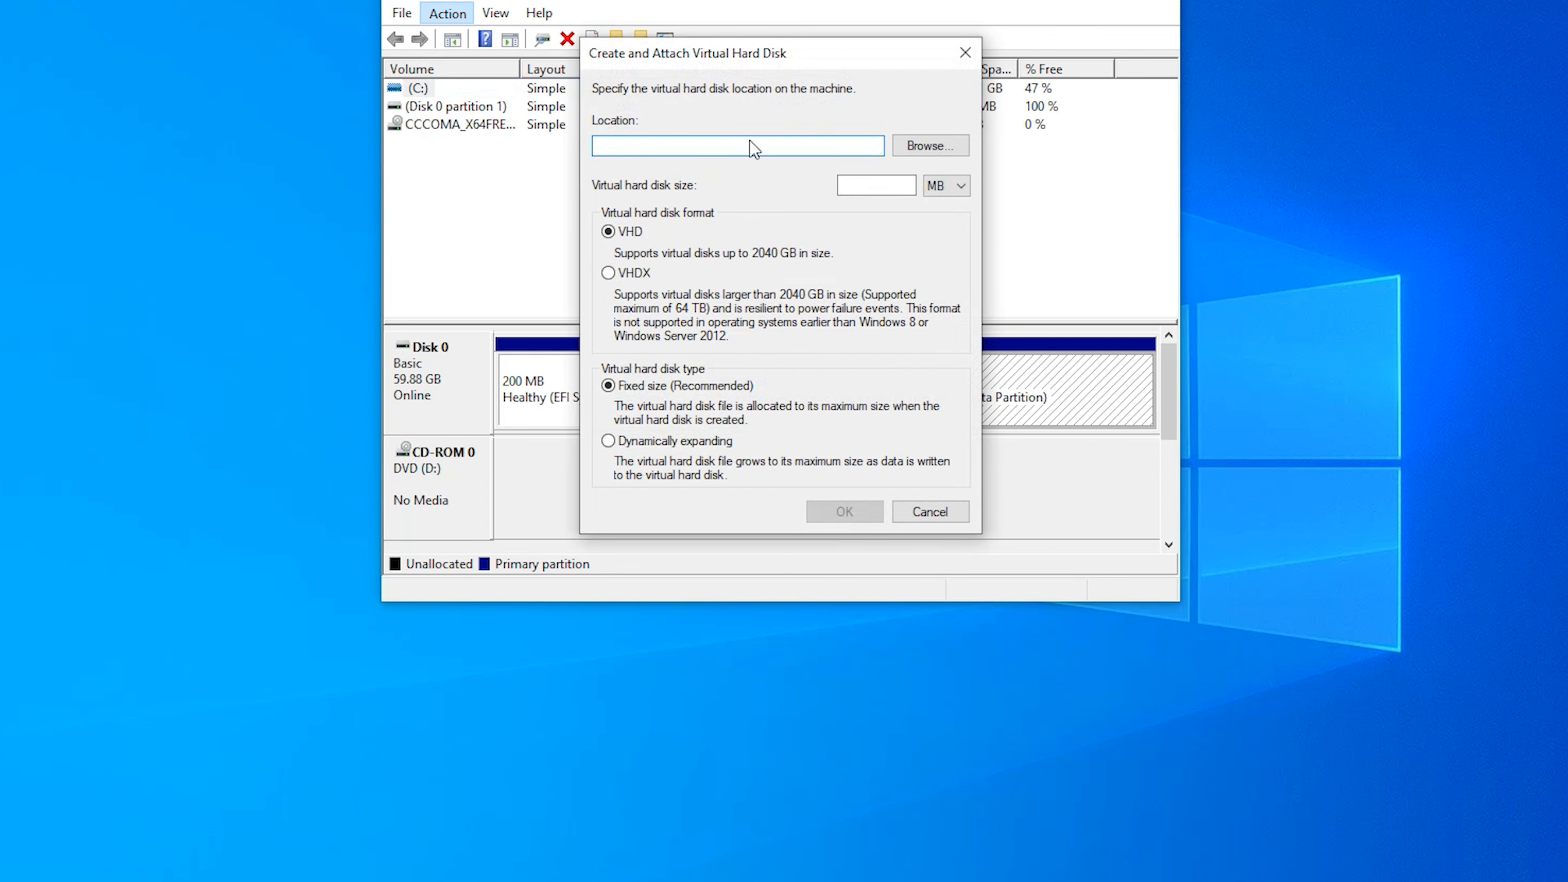
click(945, 144)
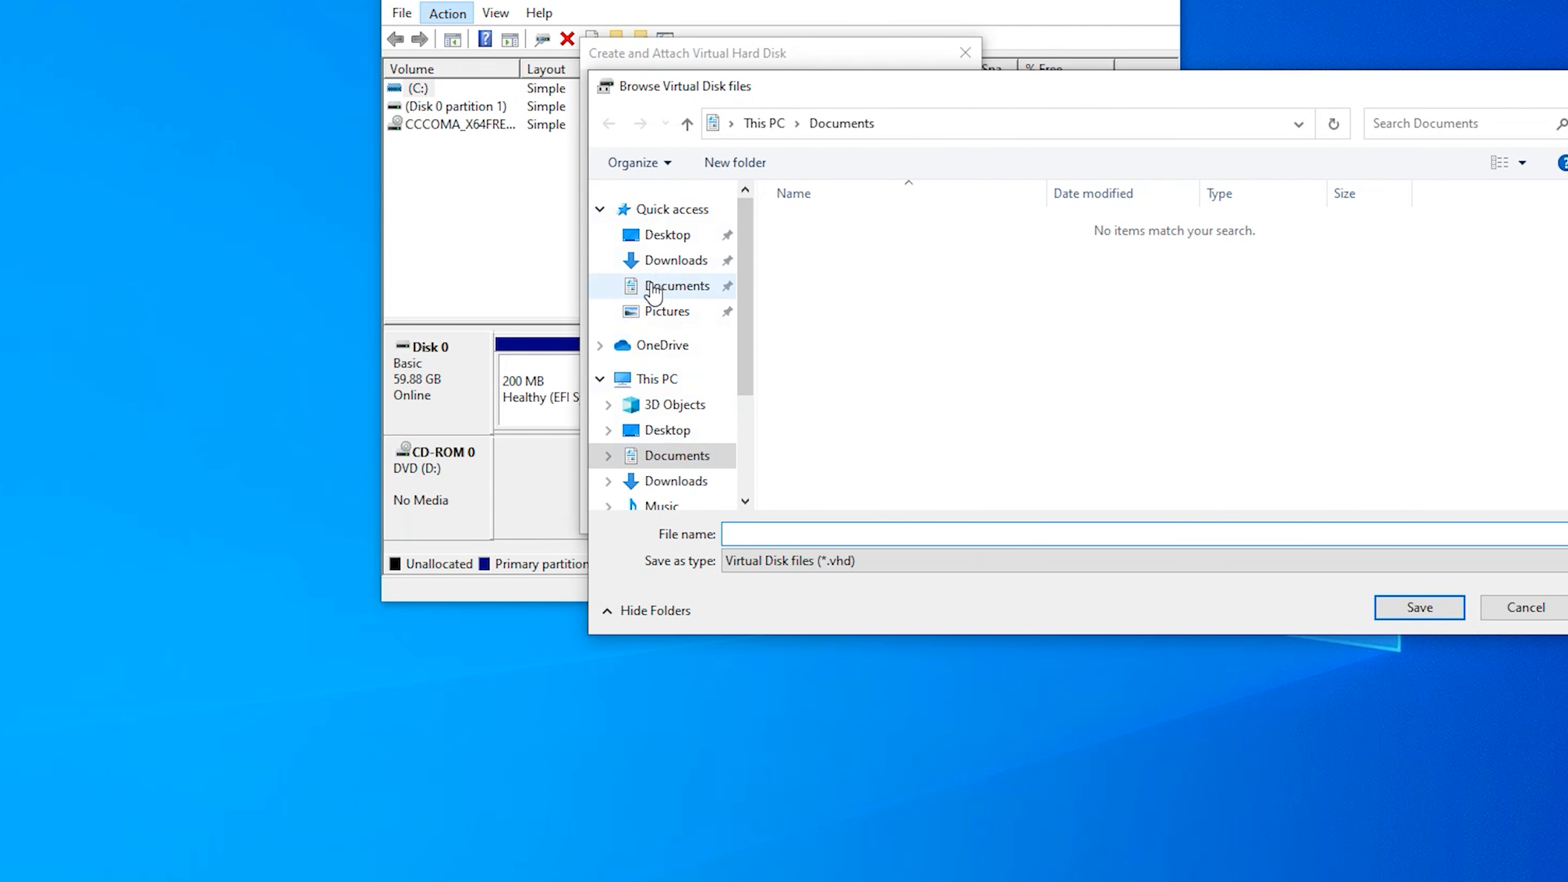
scroll(652, 284, down, 2)
click(676, 440)
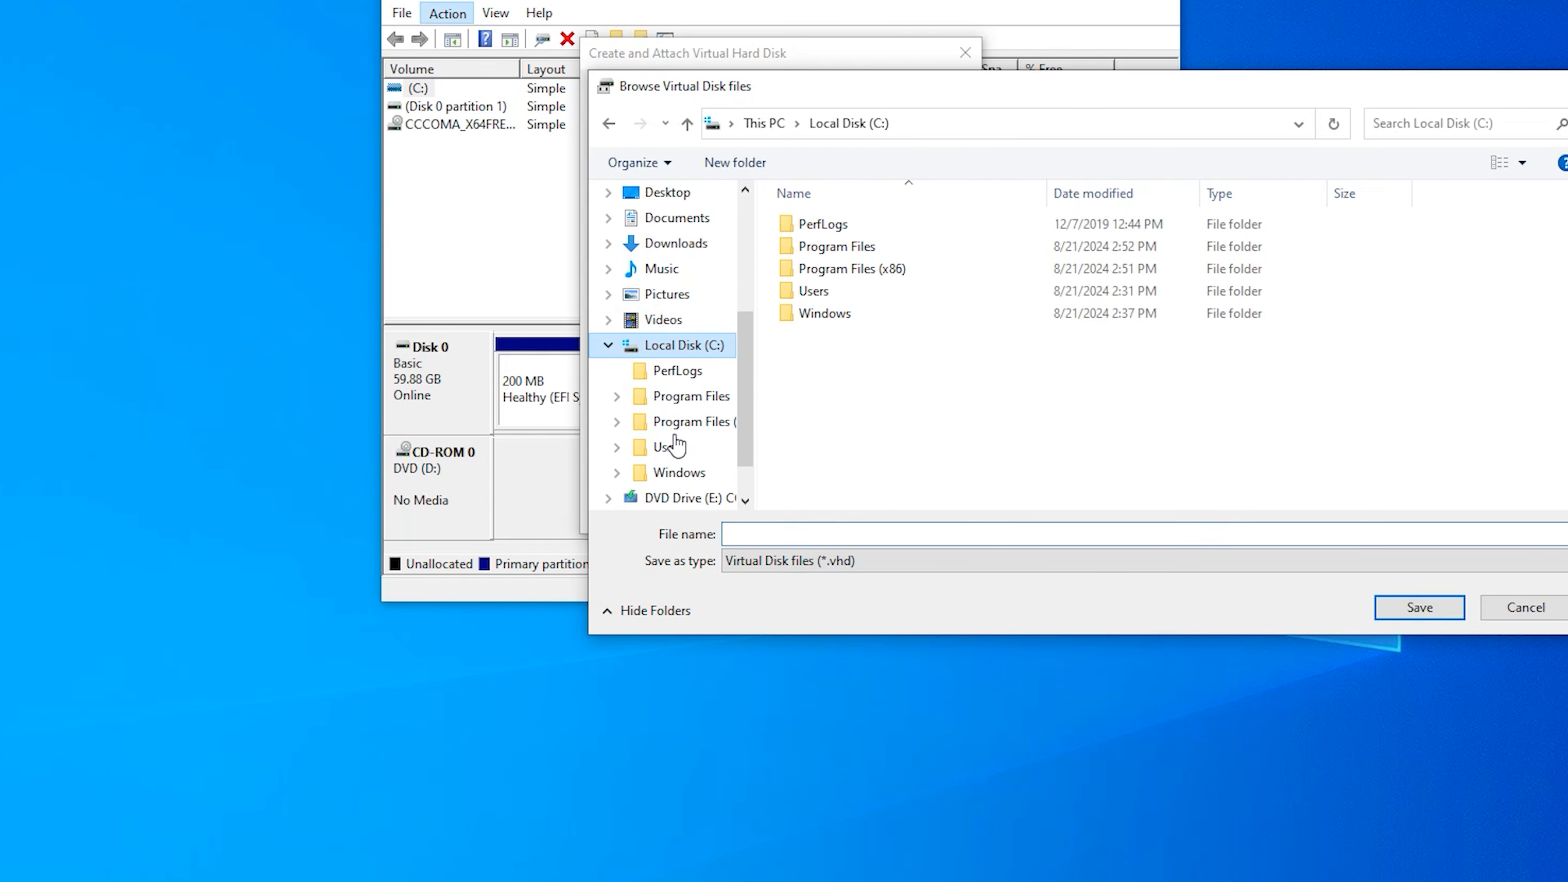
right_click(861, 376)
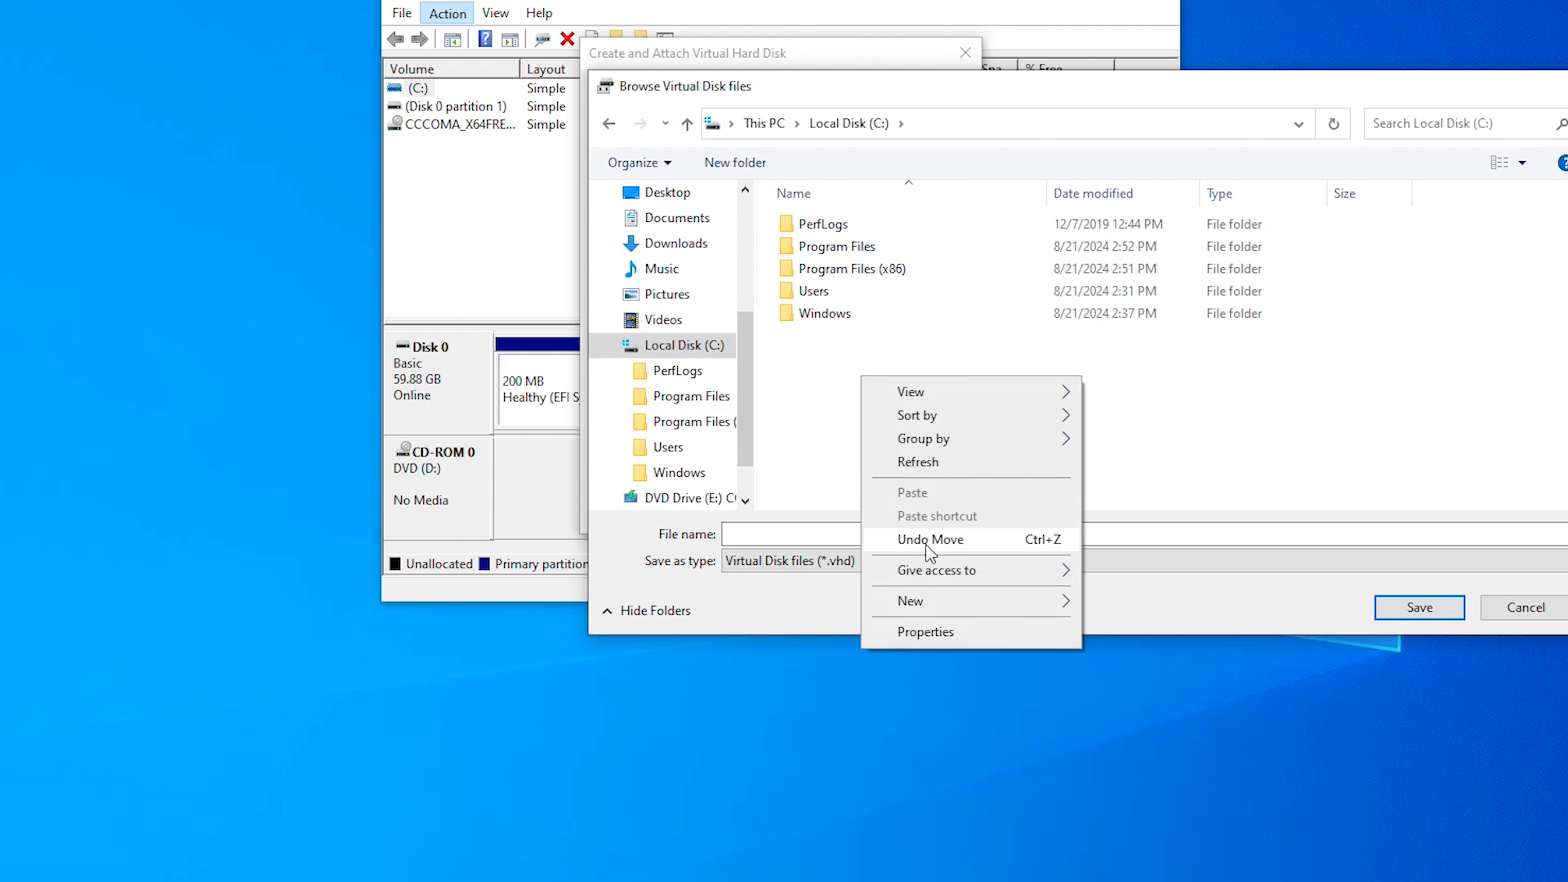
mouse_move(1040, 602)
click(1116, 610)
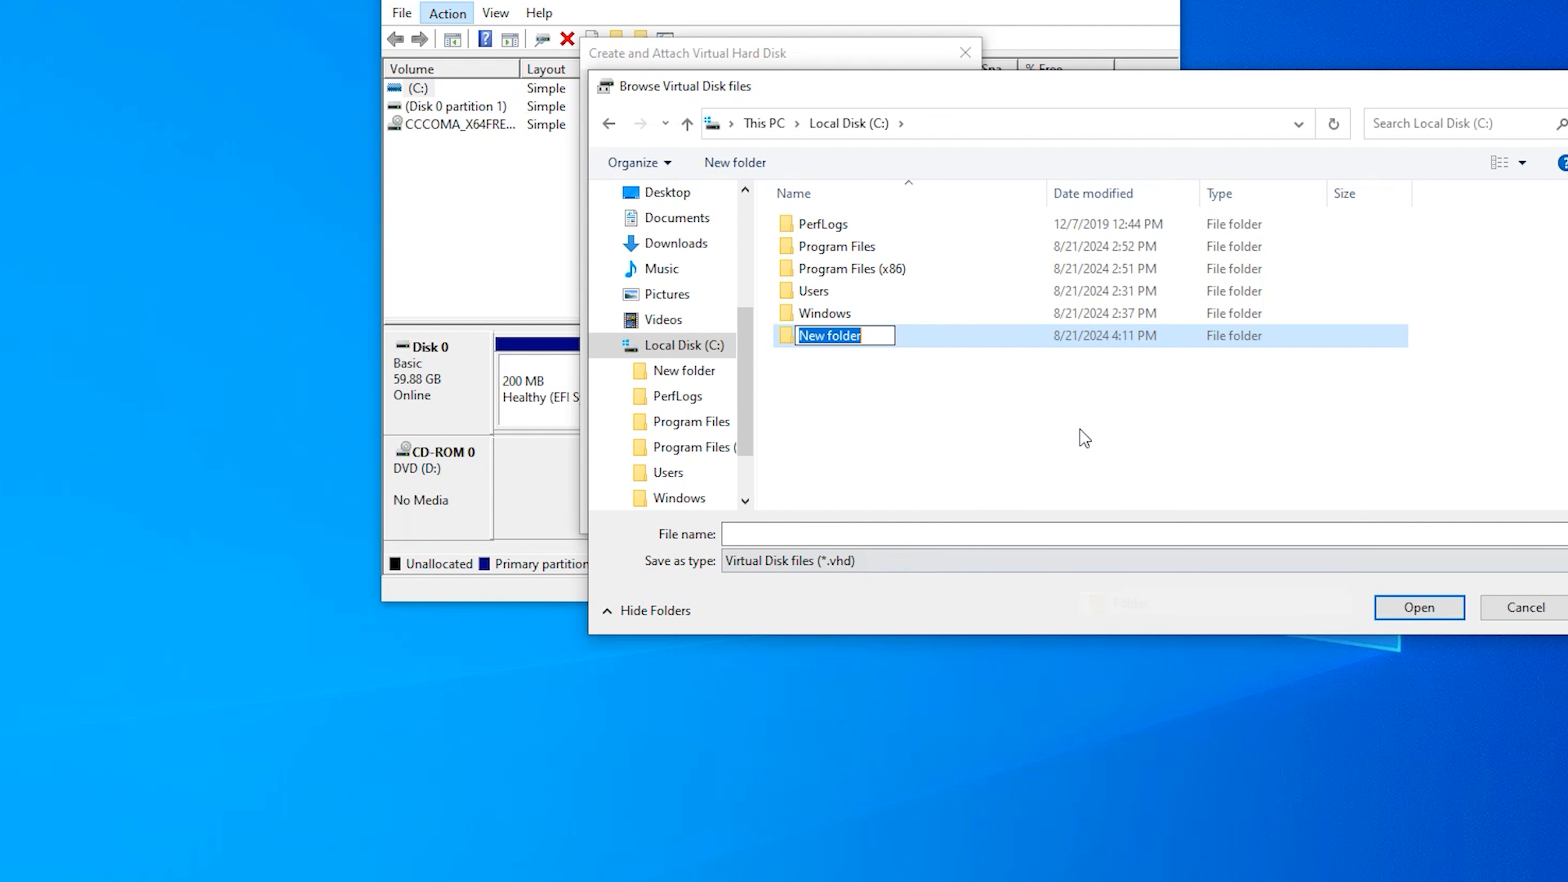
text(VHD)
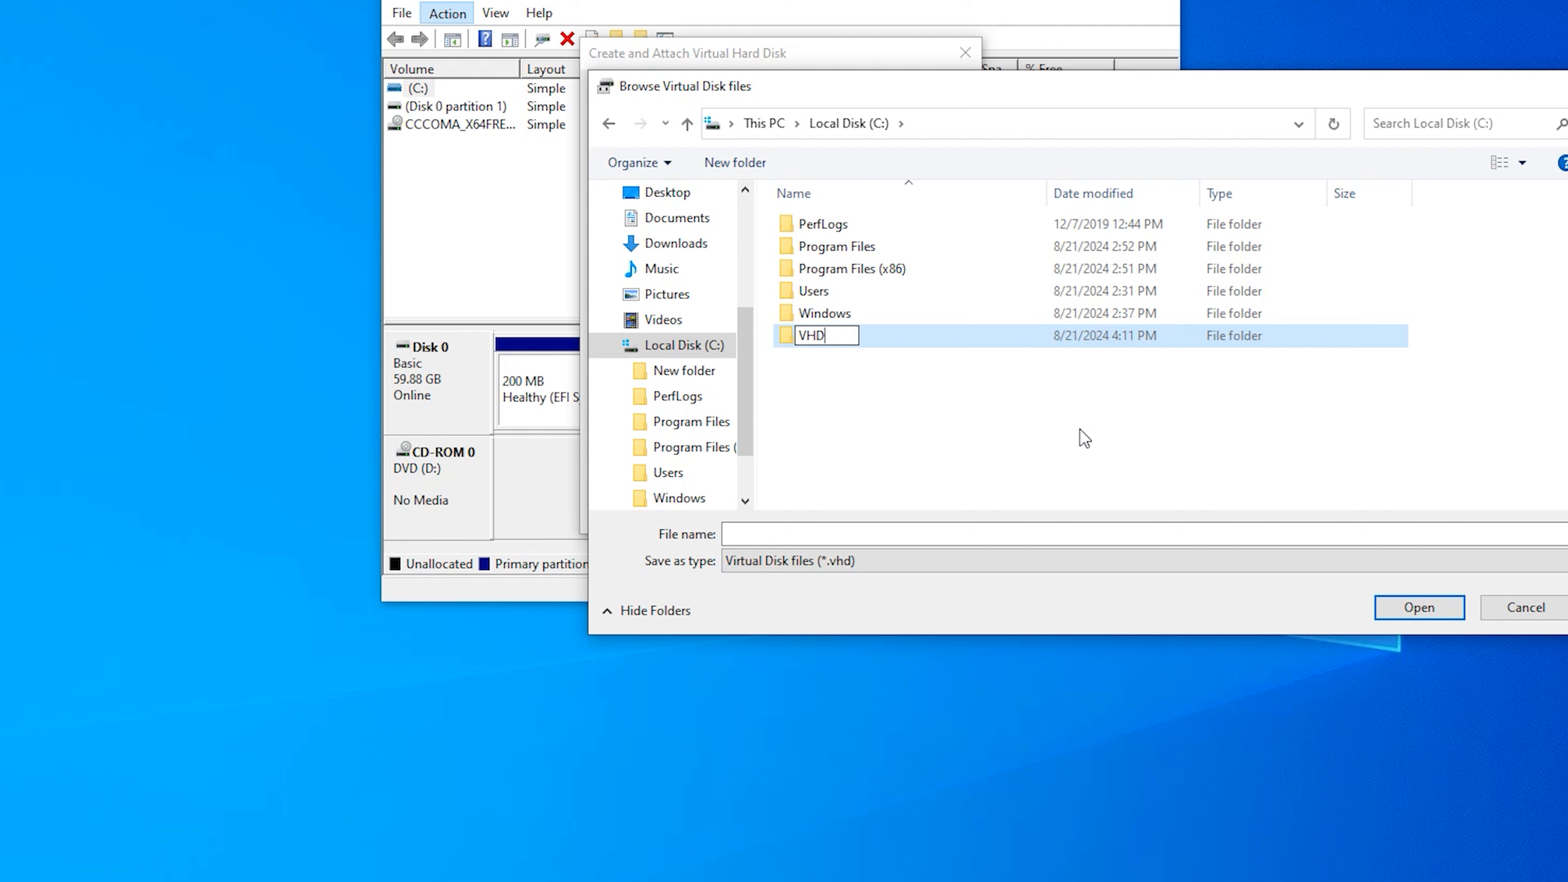
Step: Set the virtual disk file's location to the new VHD folder with the file name VHD
click(1014, 401)
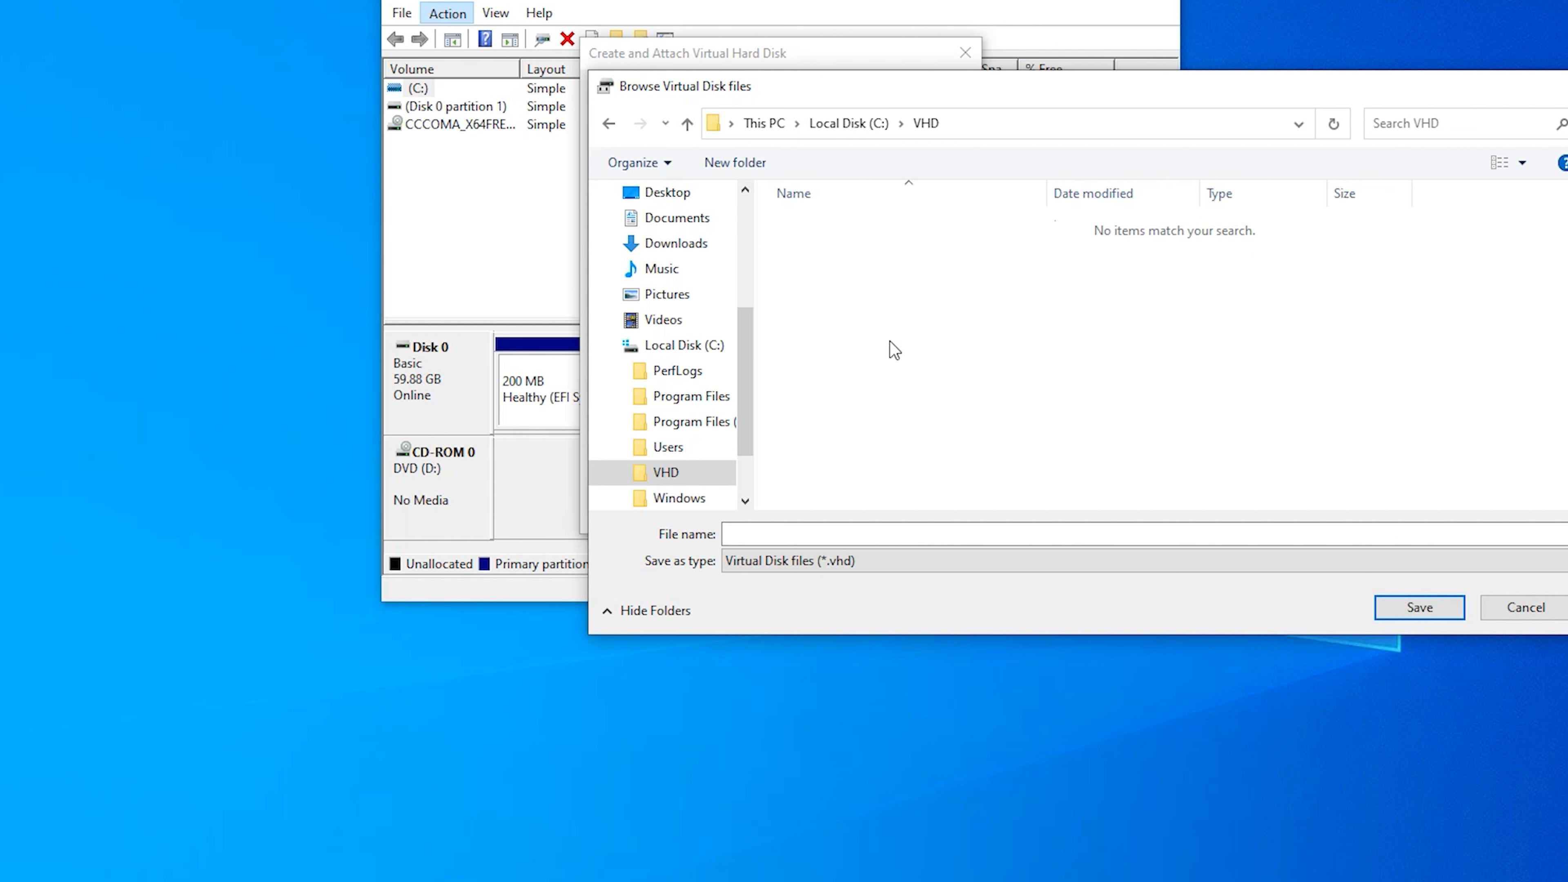
click(779, 534)
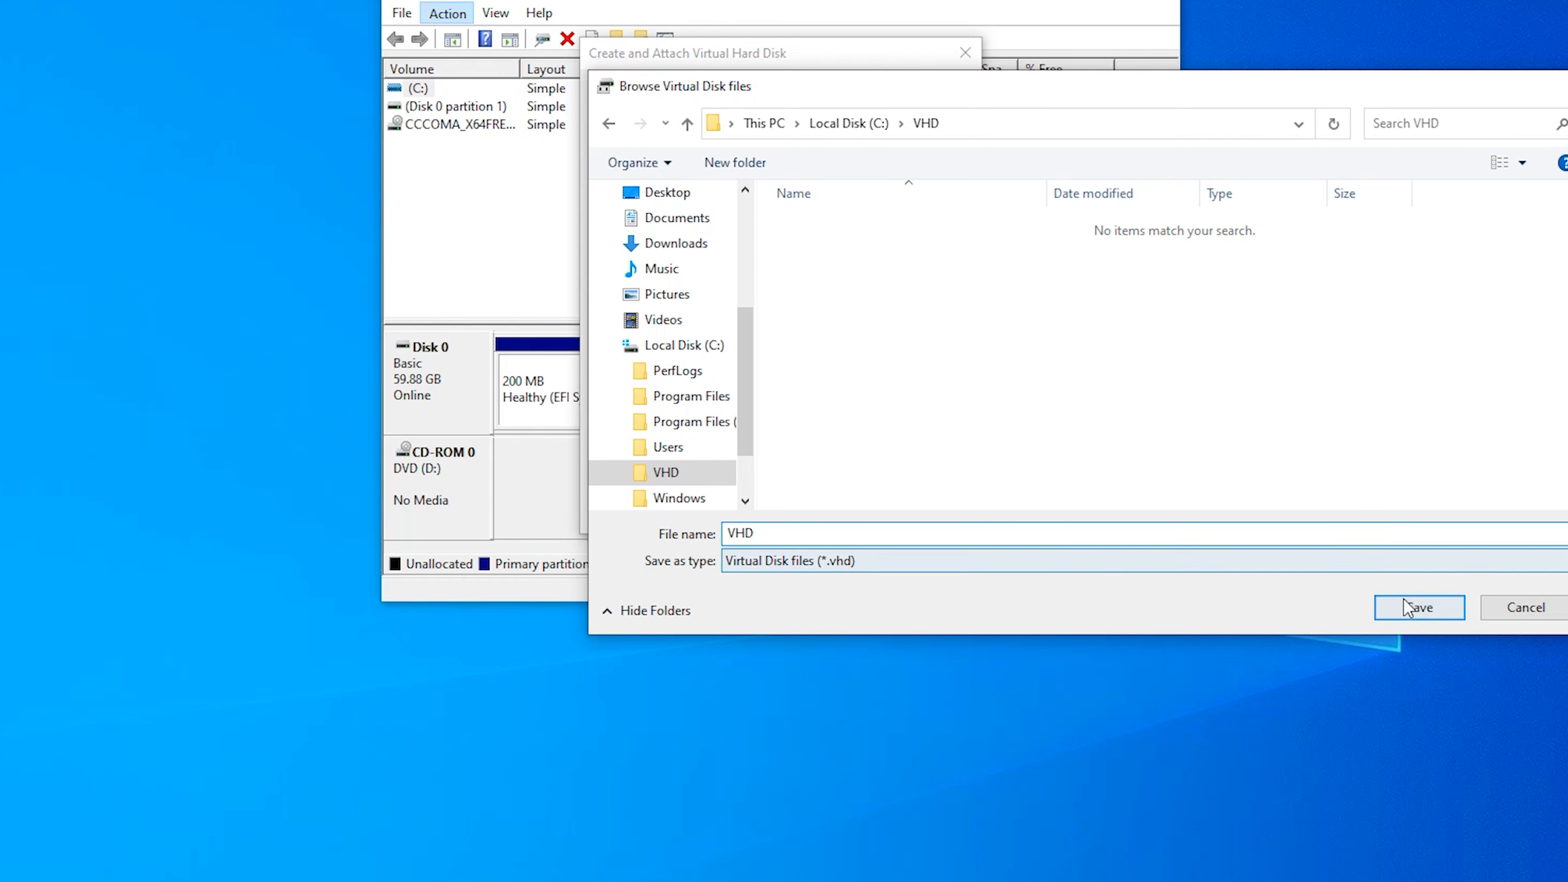
click(1418, 606)
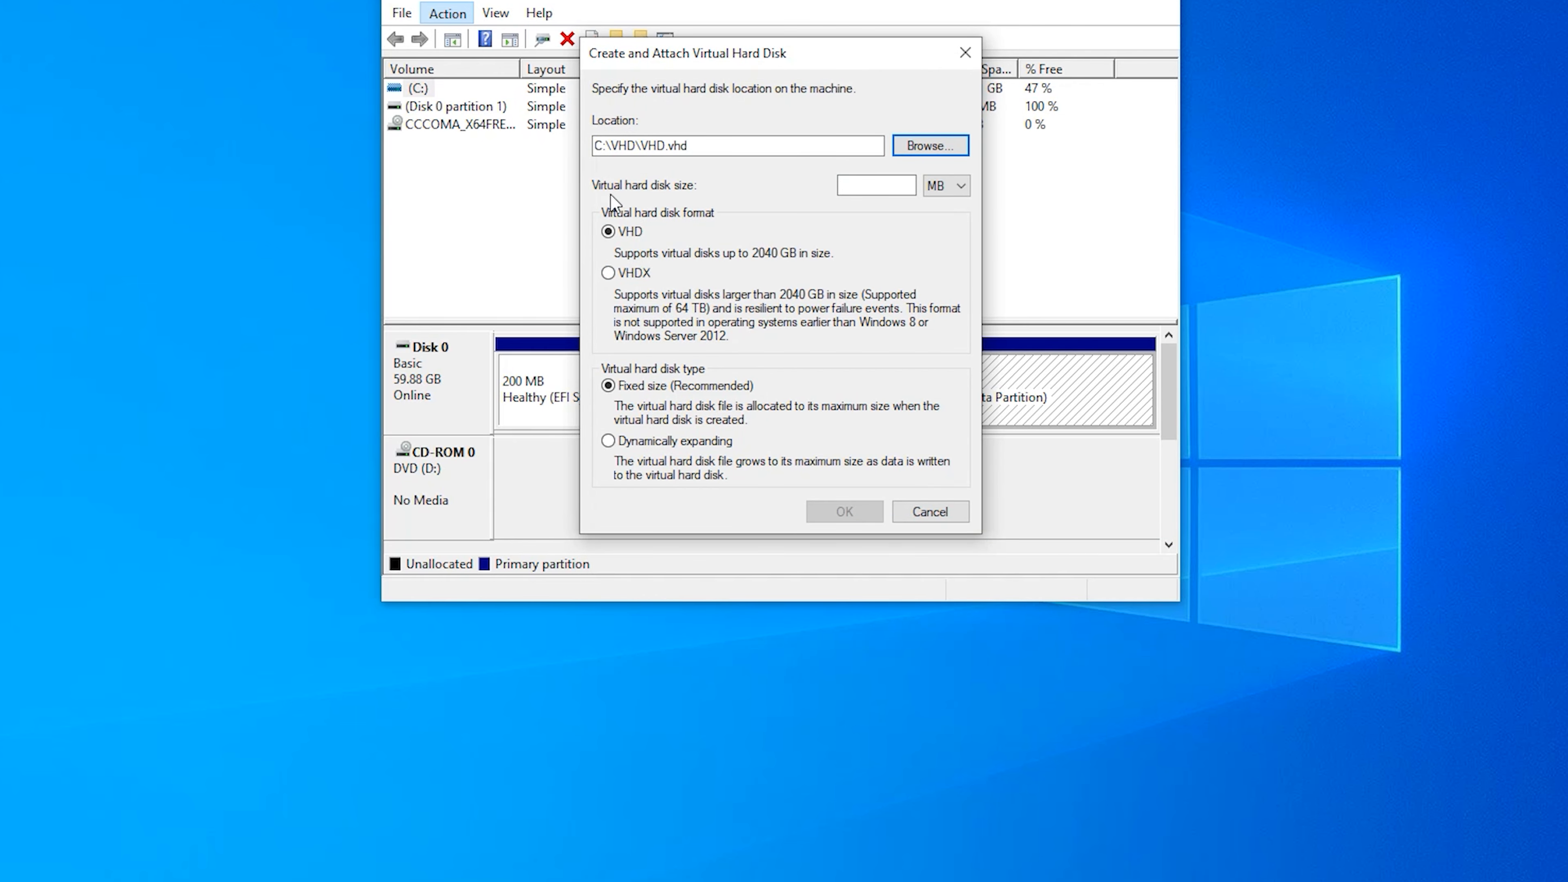
Step: Set the virtual hard disk size to 10 GB and create it in VHD format with a fixed size
click(948, 190)
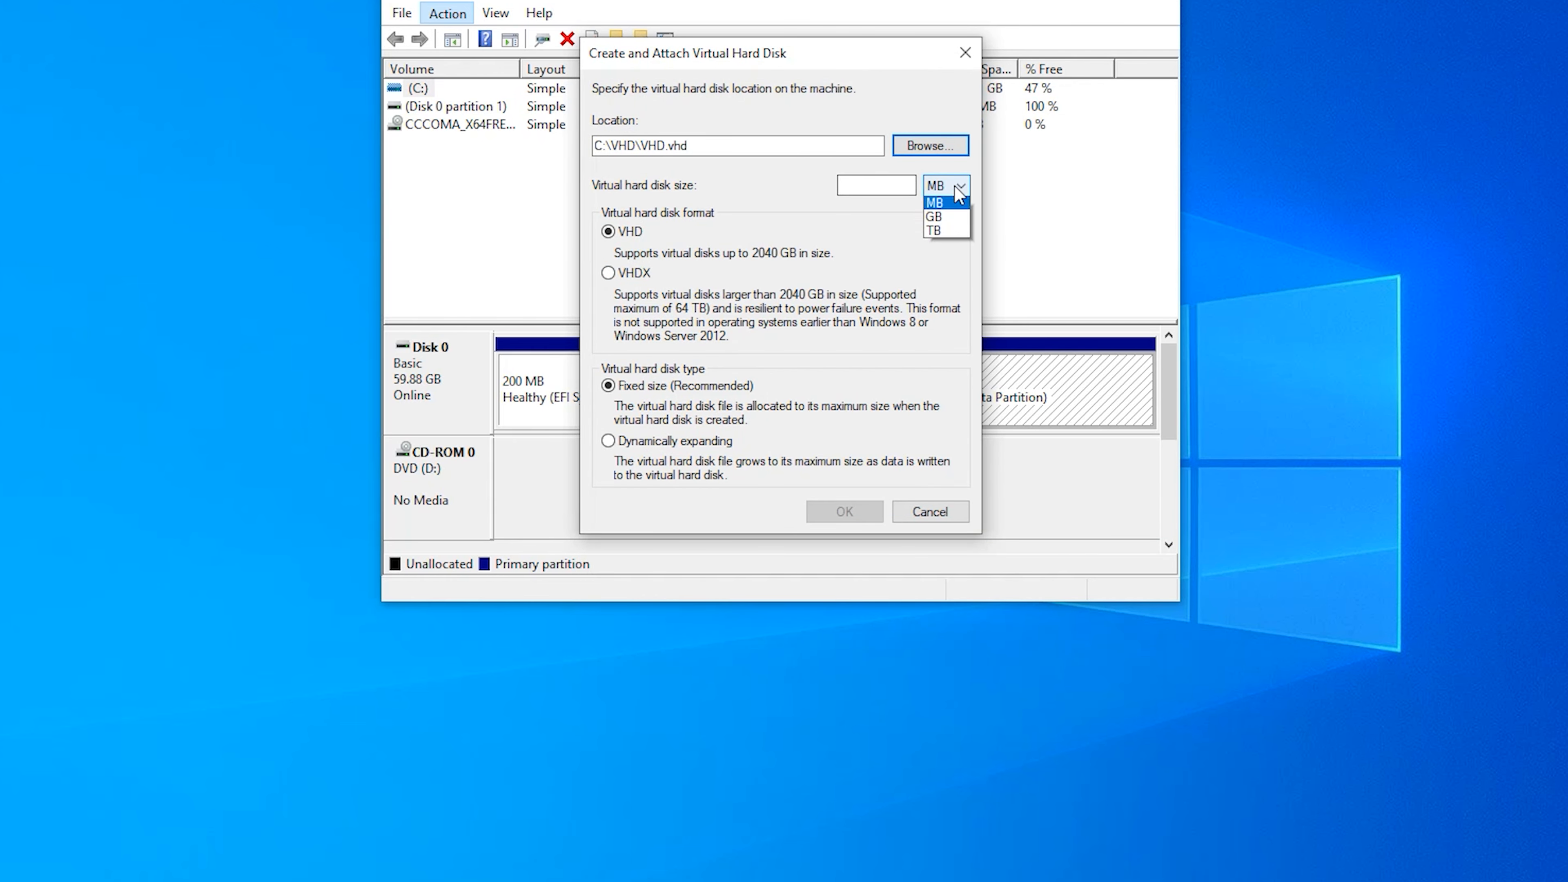
click(958, 217)
click(897, 182)
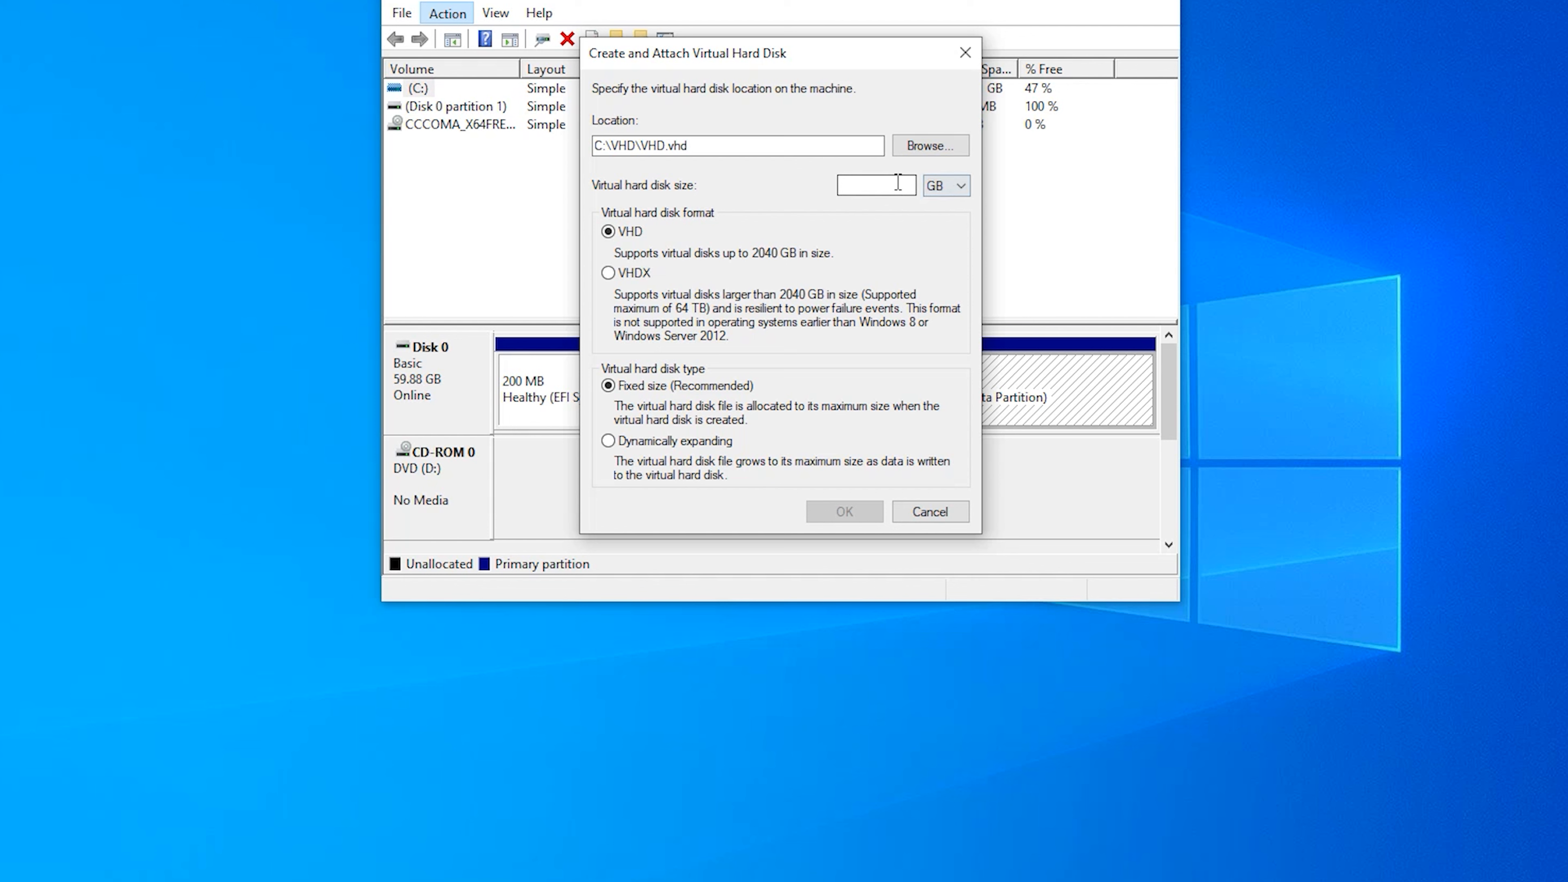
text(10)
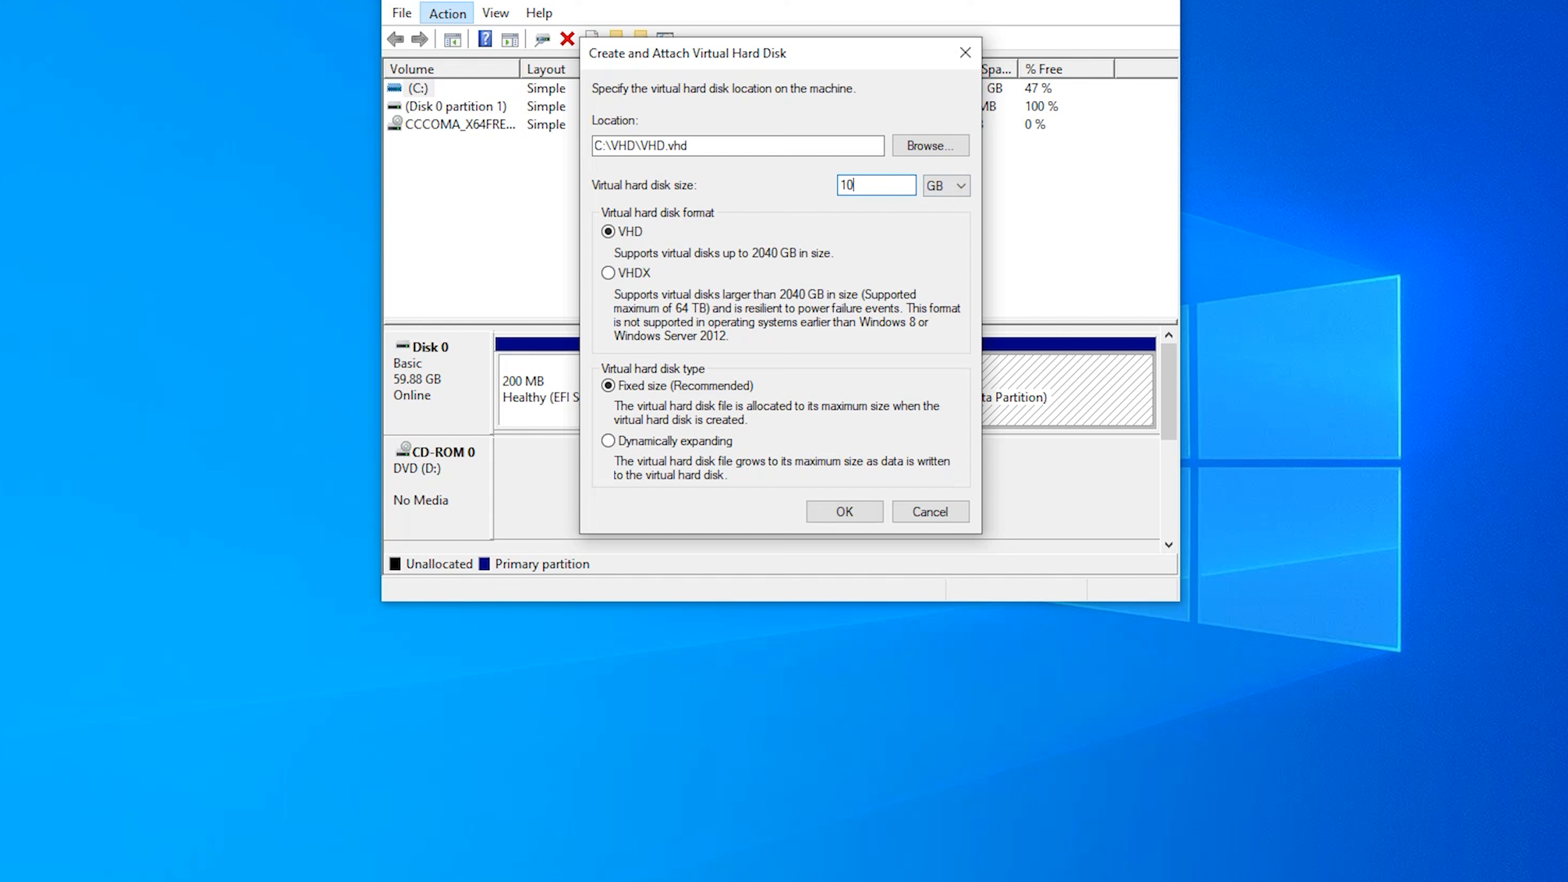
click(835, 512)
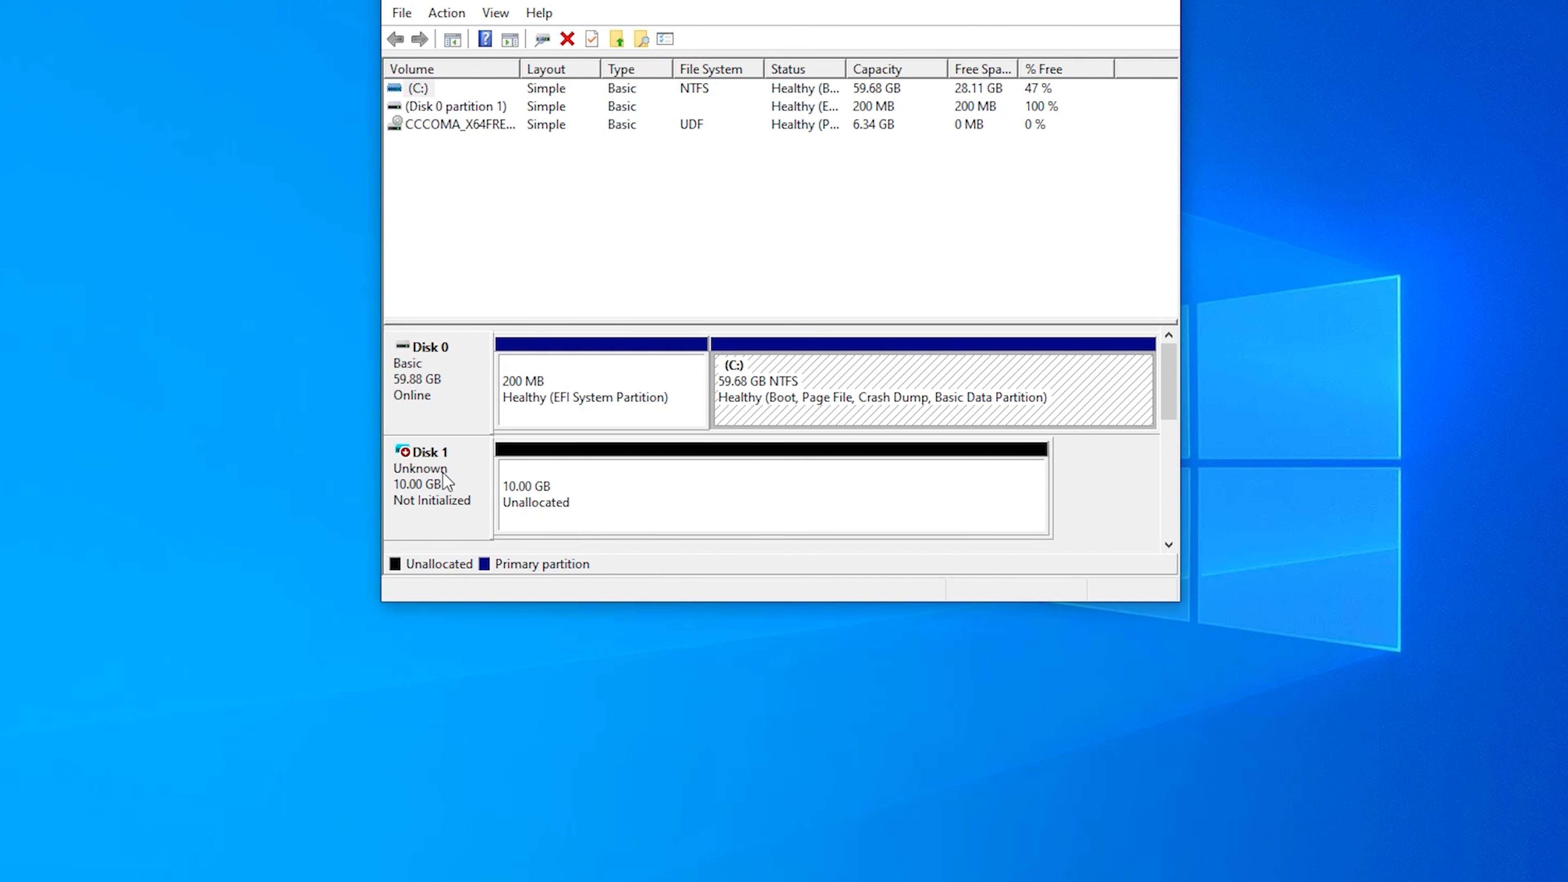
Step: Initialize the new virtual disk, Disk 1, with the offered partition style
right_click(464, 471)
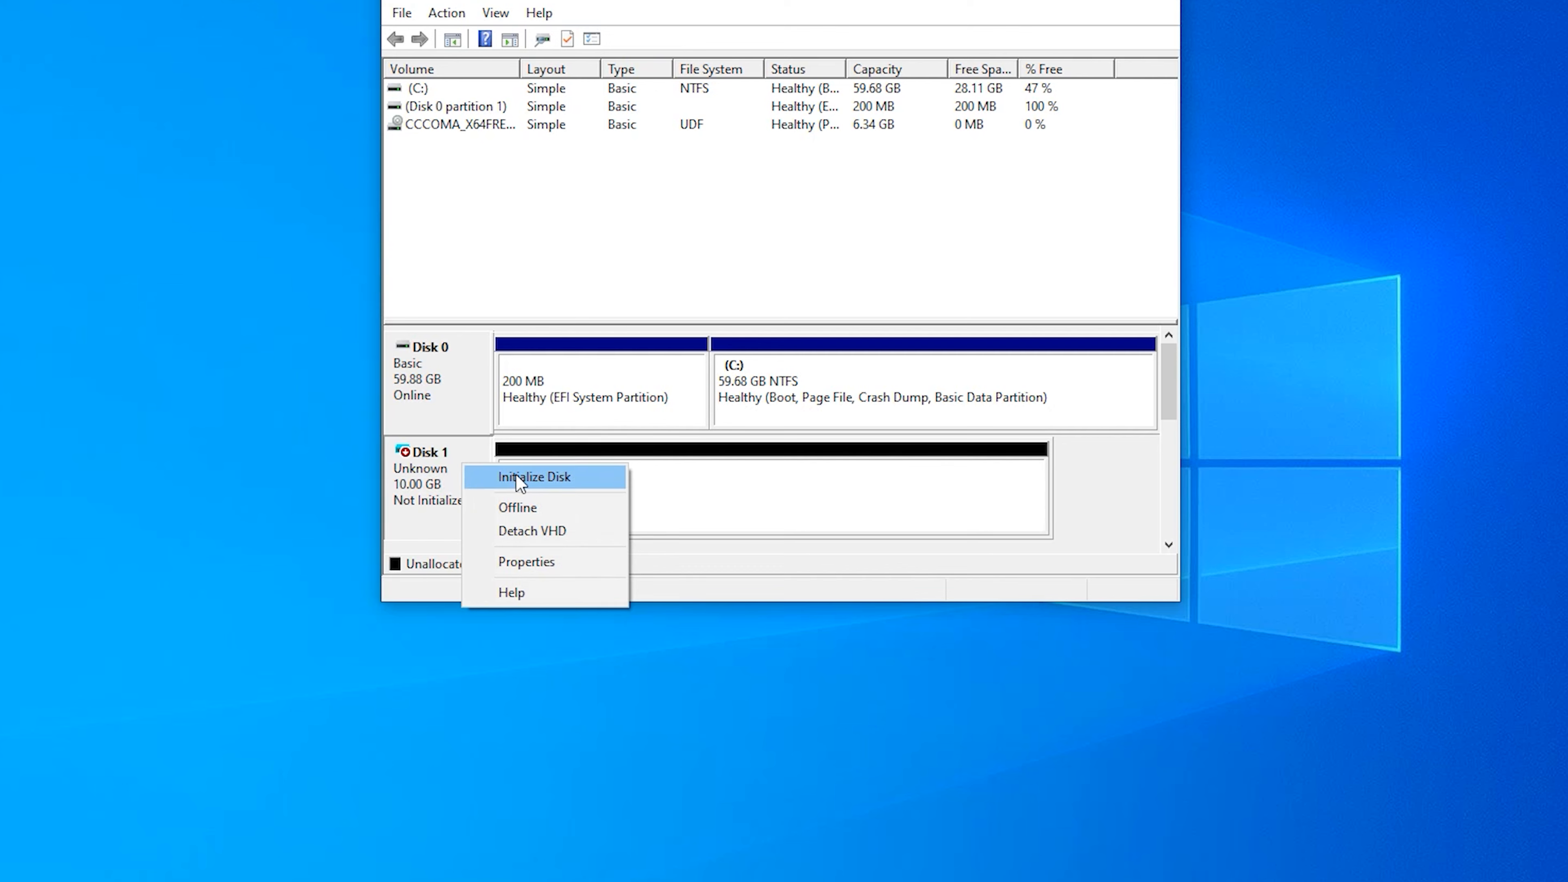
click(519, 479)
click(849, 424)
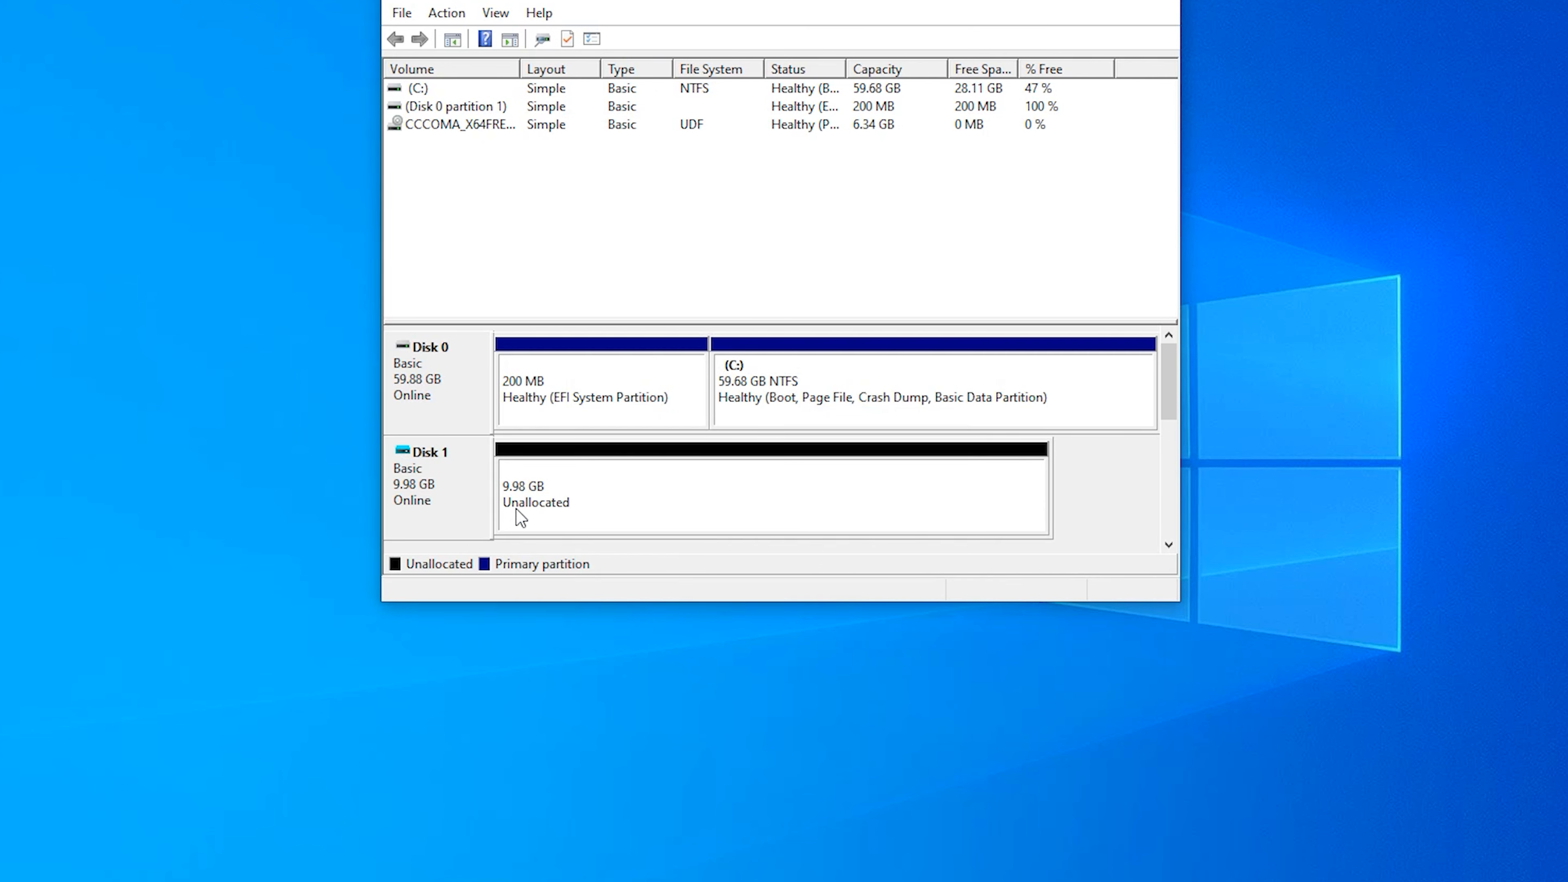
Step: Create a 10222 MB simple volume on Disk 1 with drive letter F, quick-formatted as NTFS and labelled New Volume, and close Disk Management
right_click(619, 481)
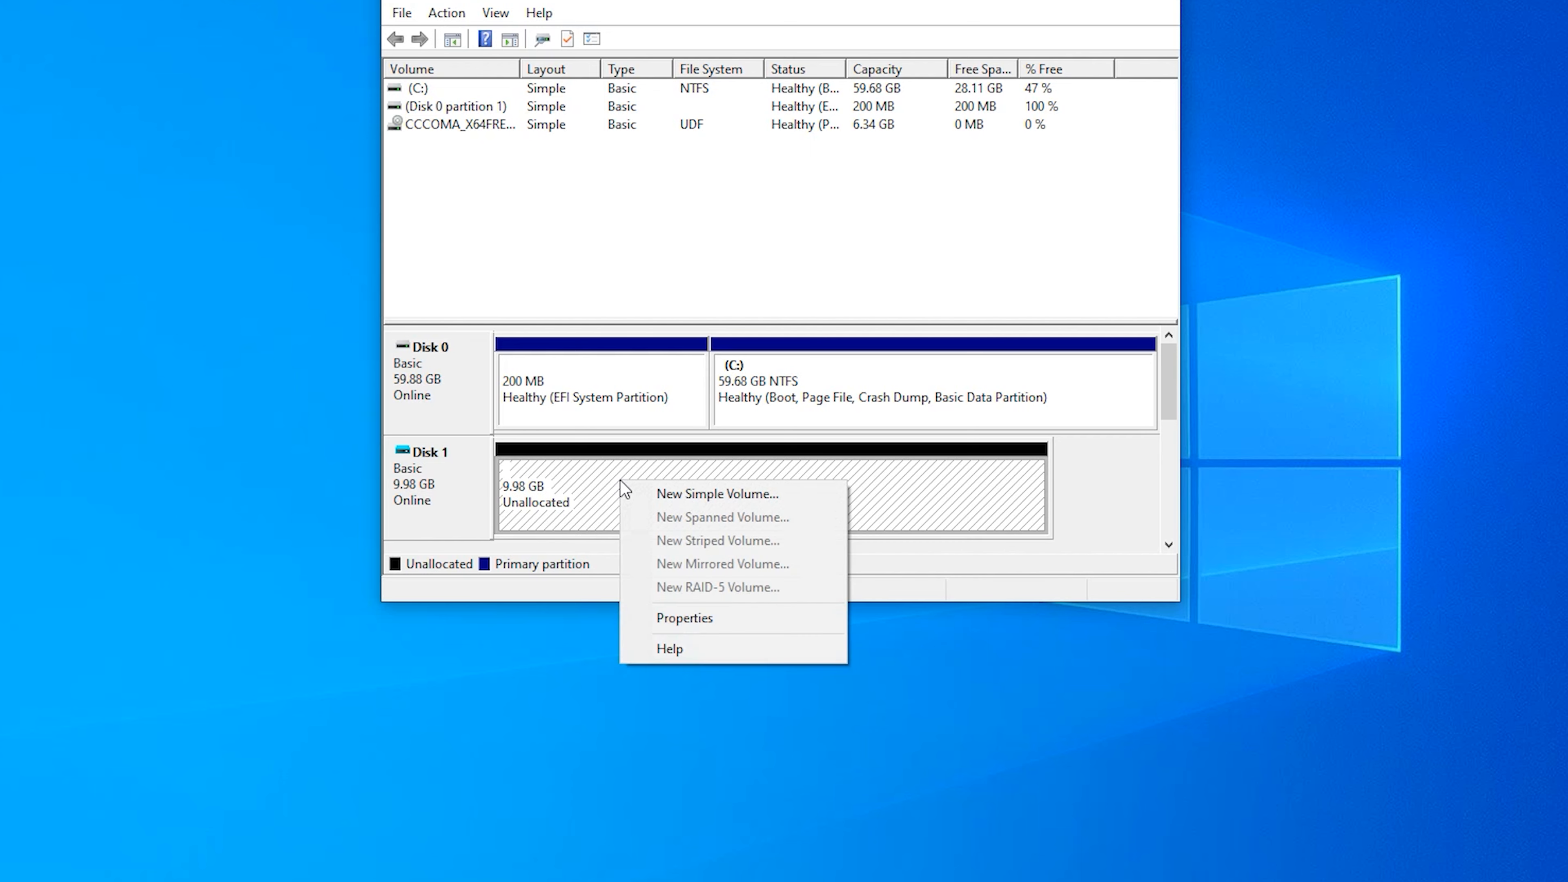
click(700, 493)
click(793, 471)
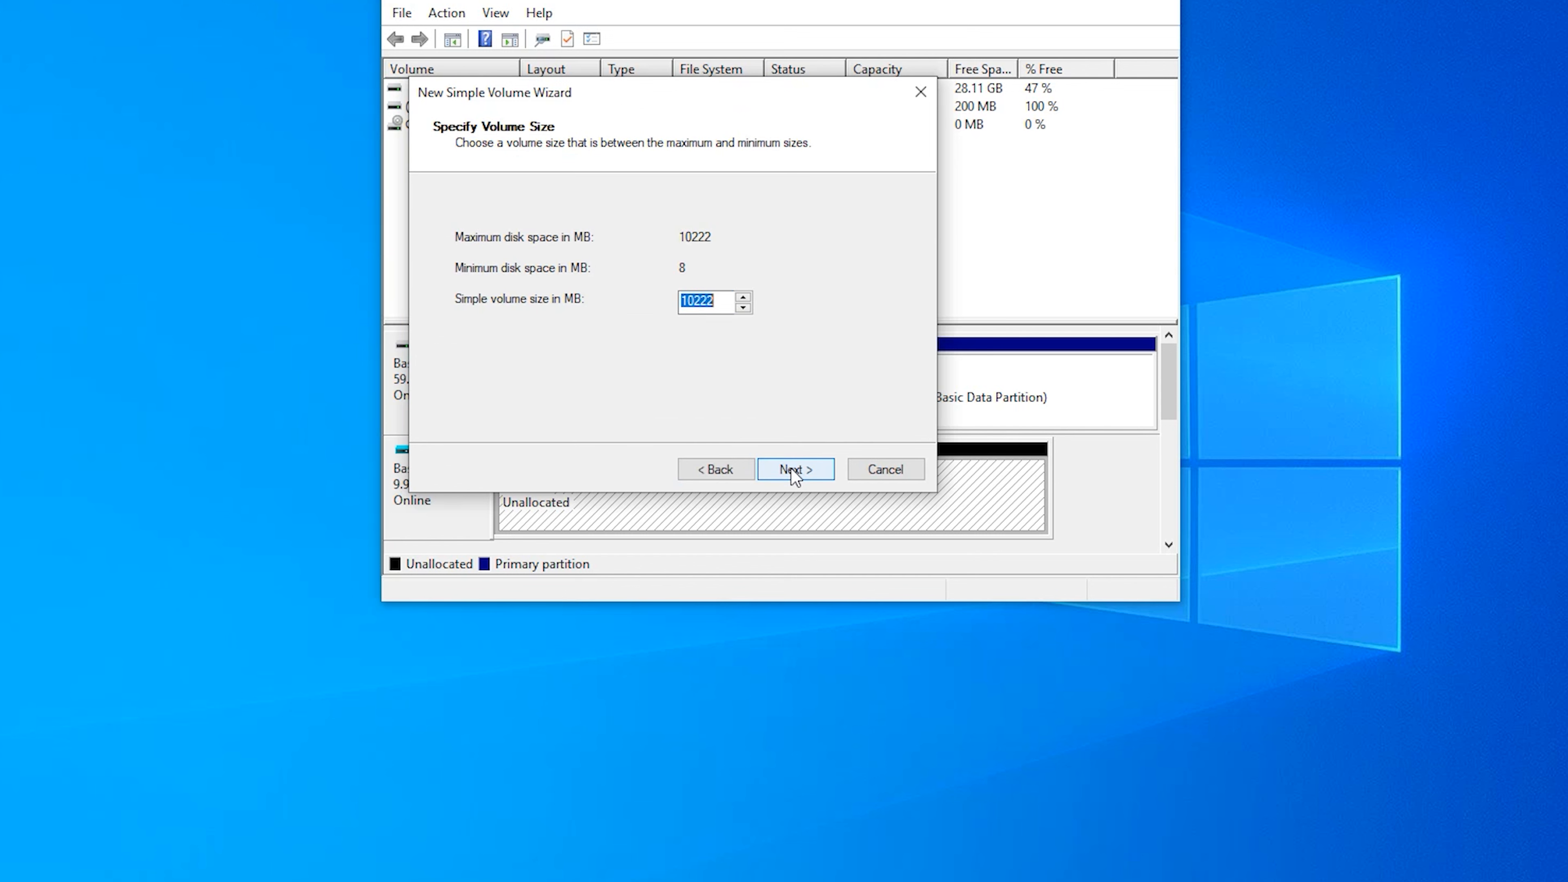
click(794, 471)
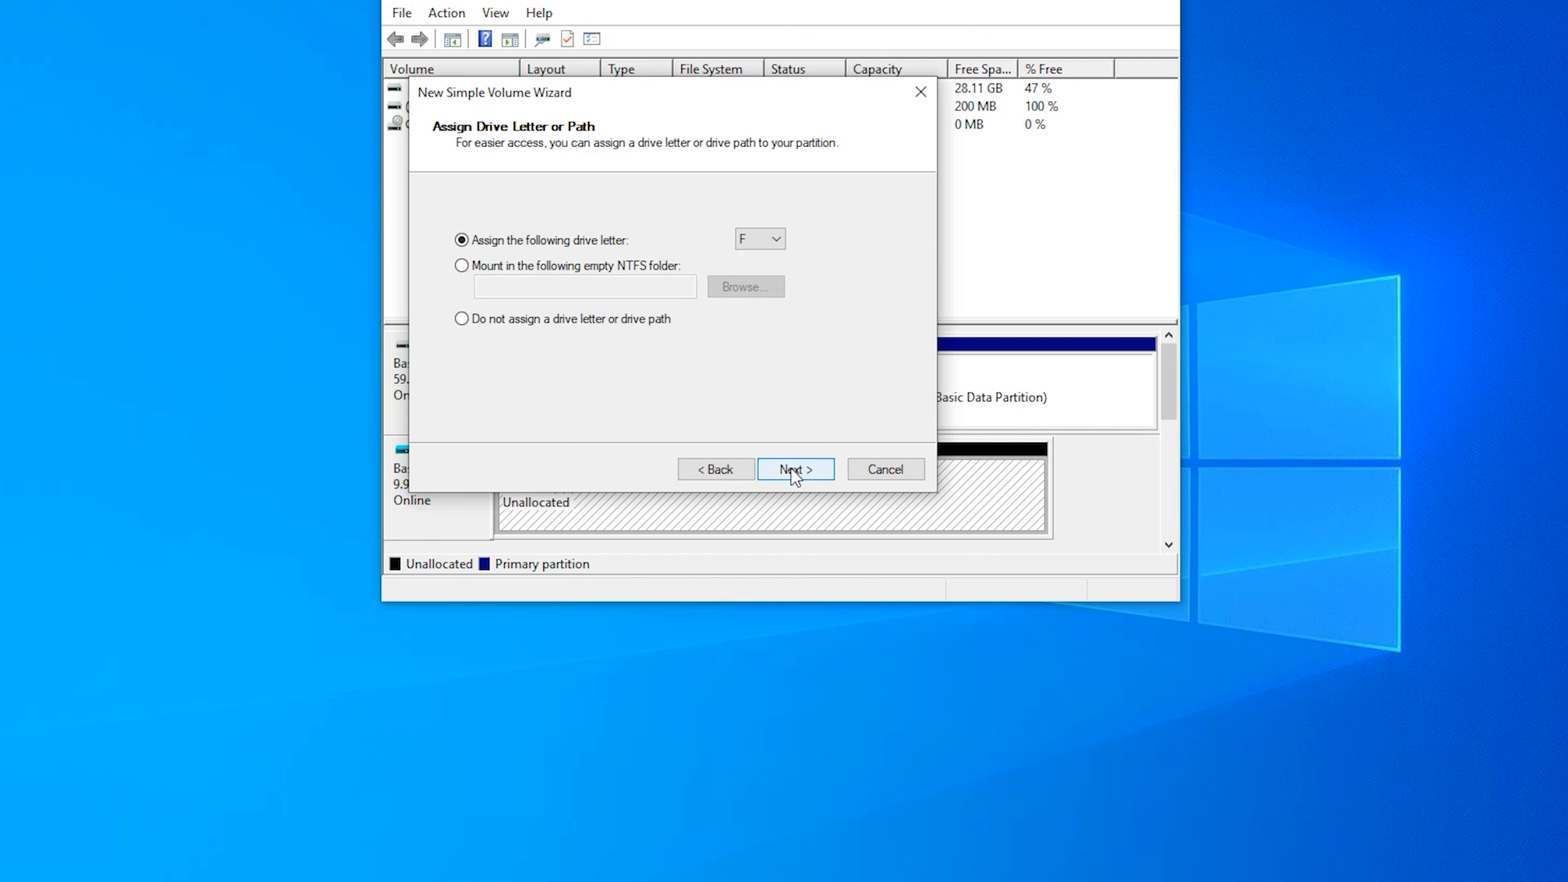
click(802, 469)
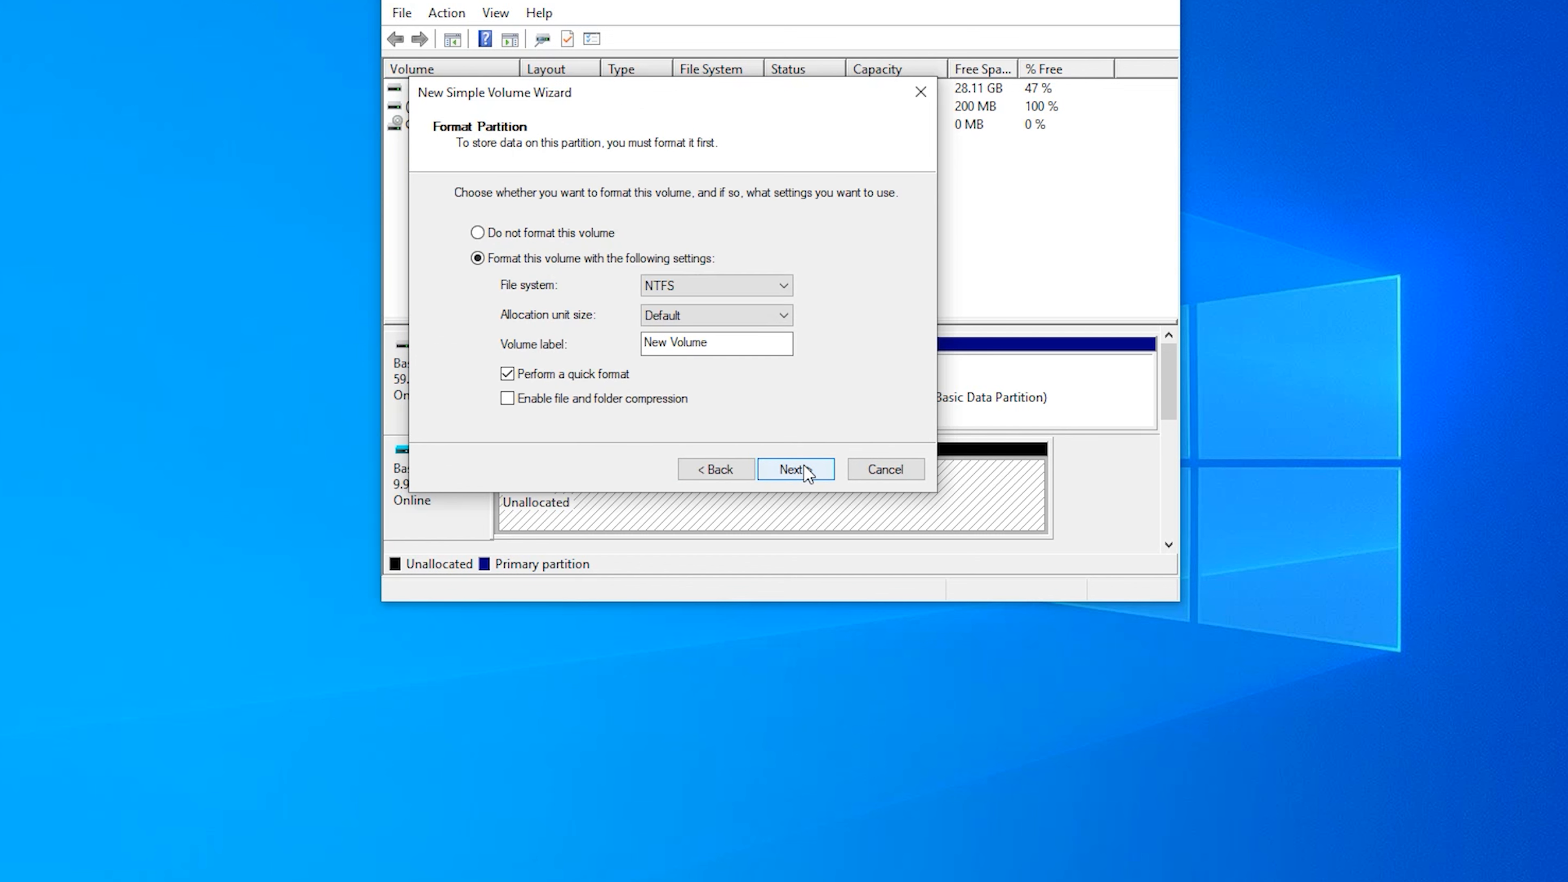
click(802, 468)
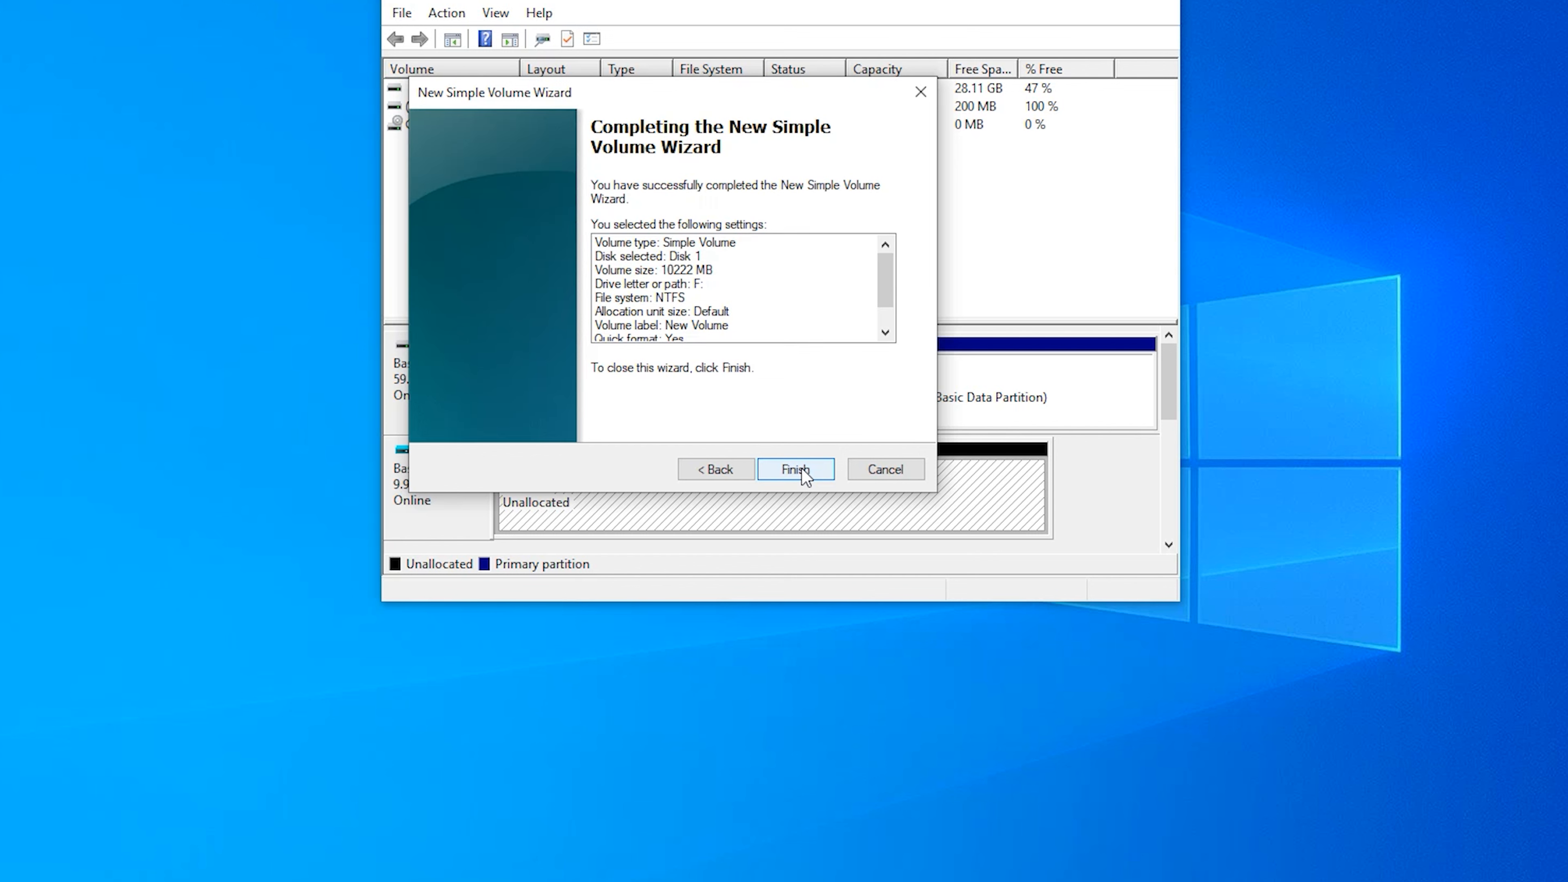
click(797, 470)
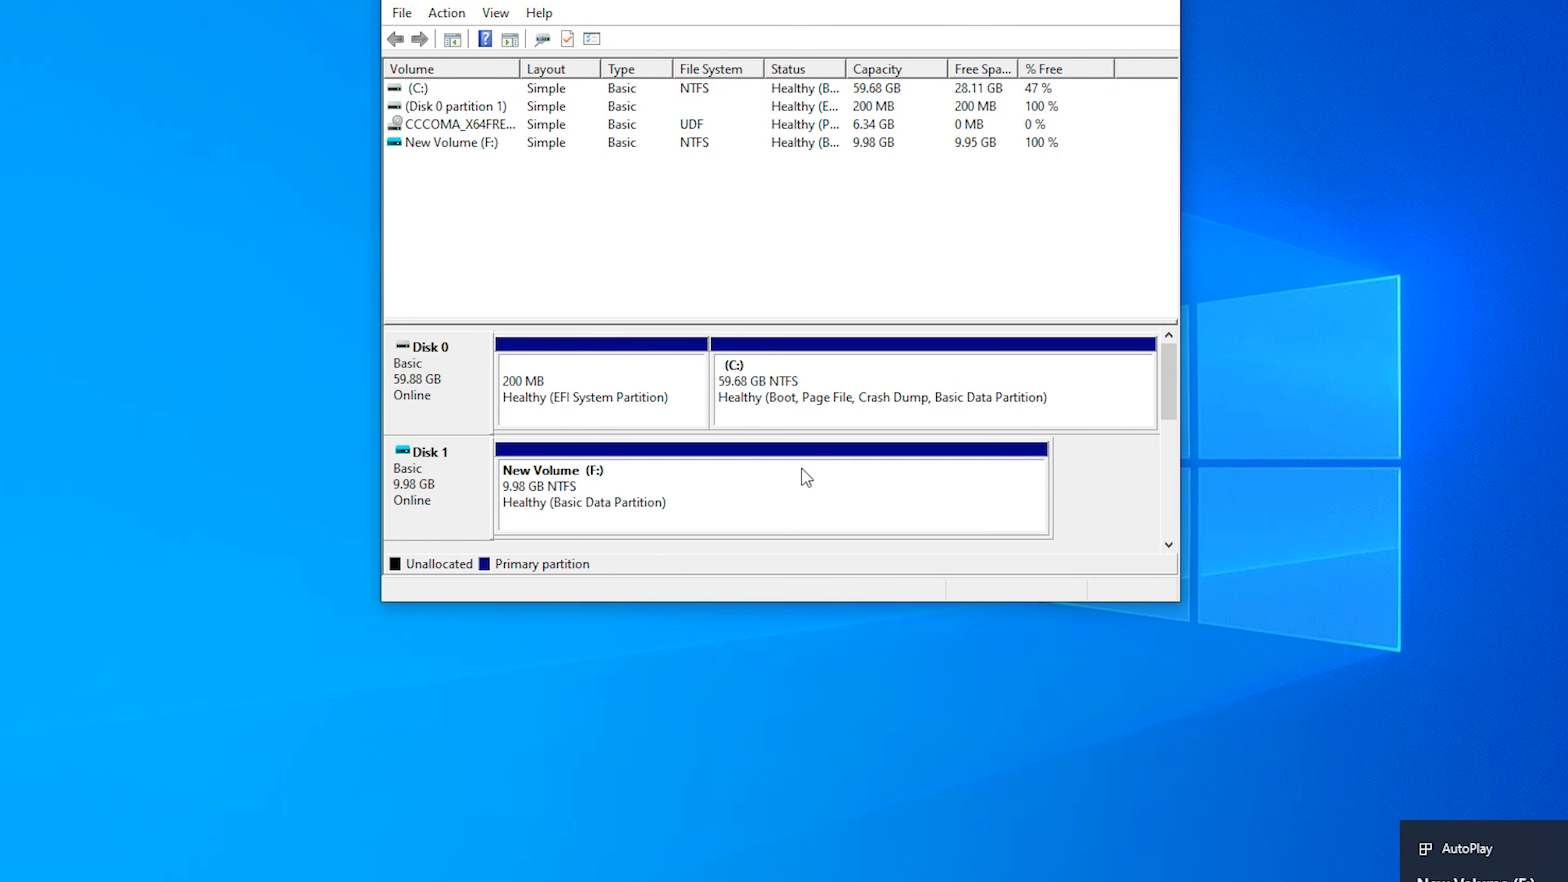
click(1134, 28)
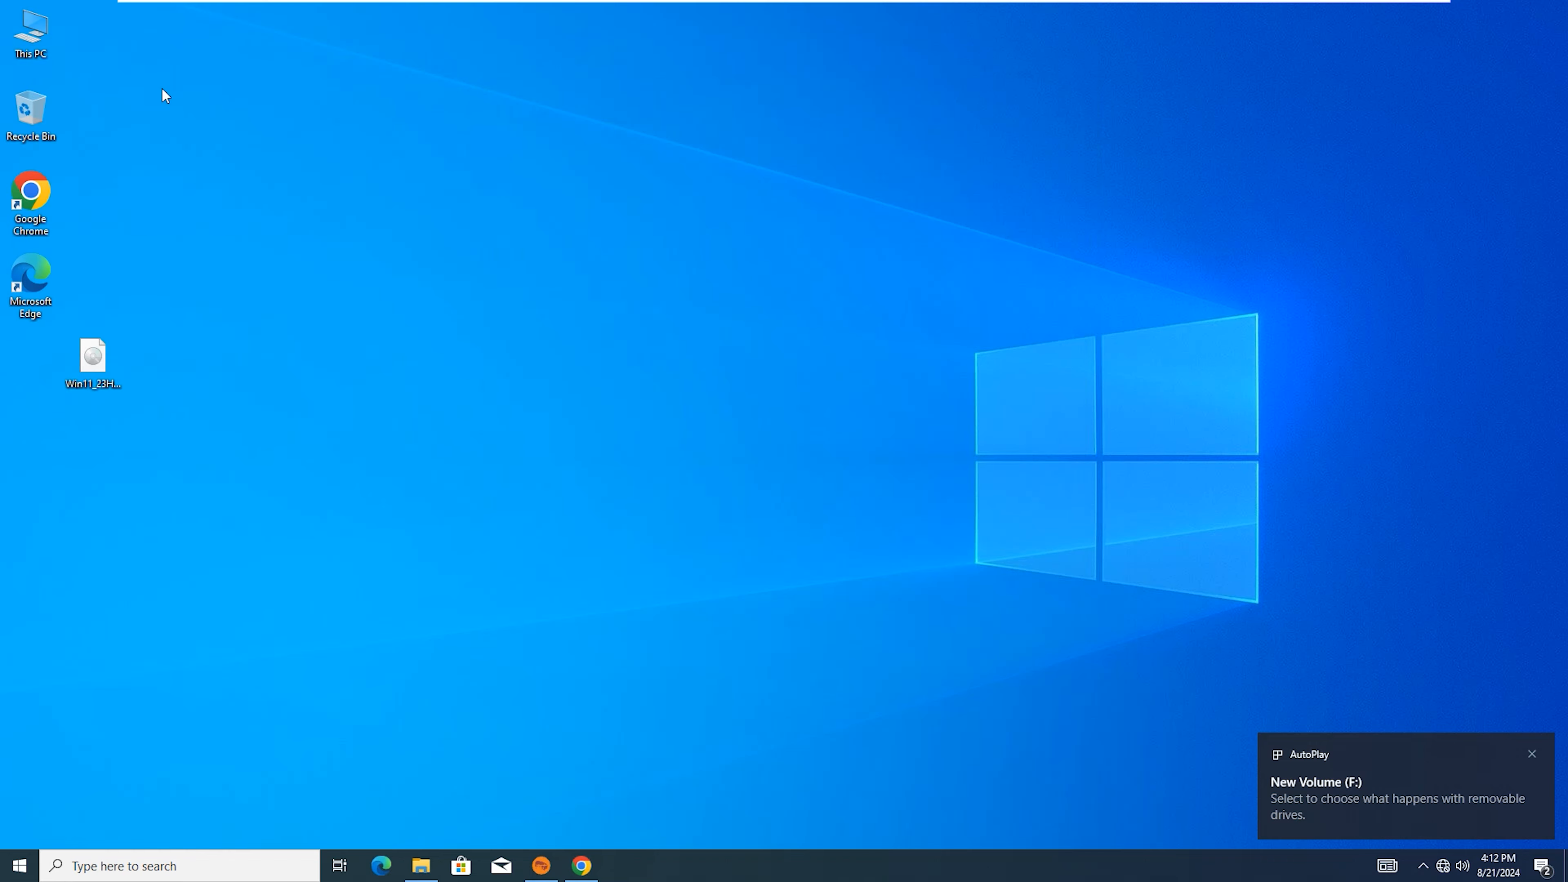
Step: Launch rufus-4.5 from the Downloads folder, allow it to make changes to the device, and minimize the File Explorer window
double_click(31, 31)
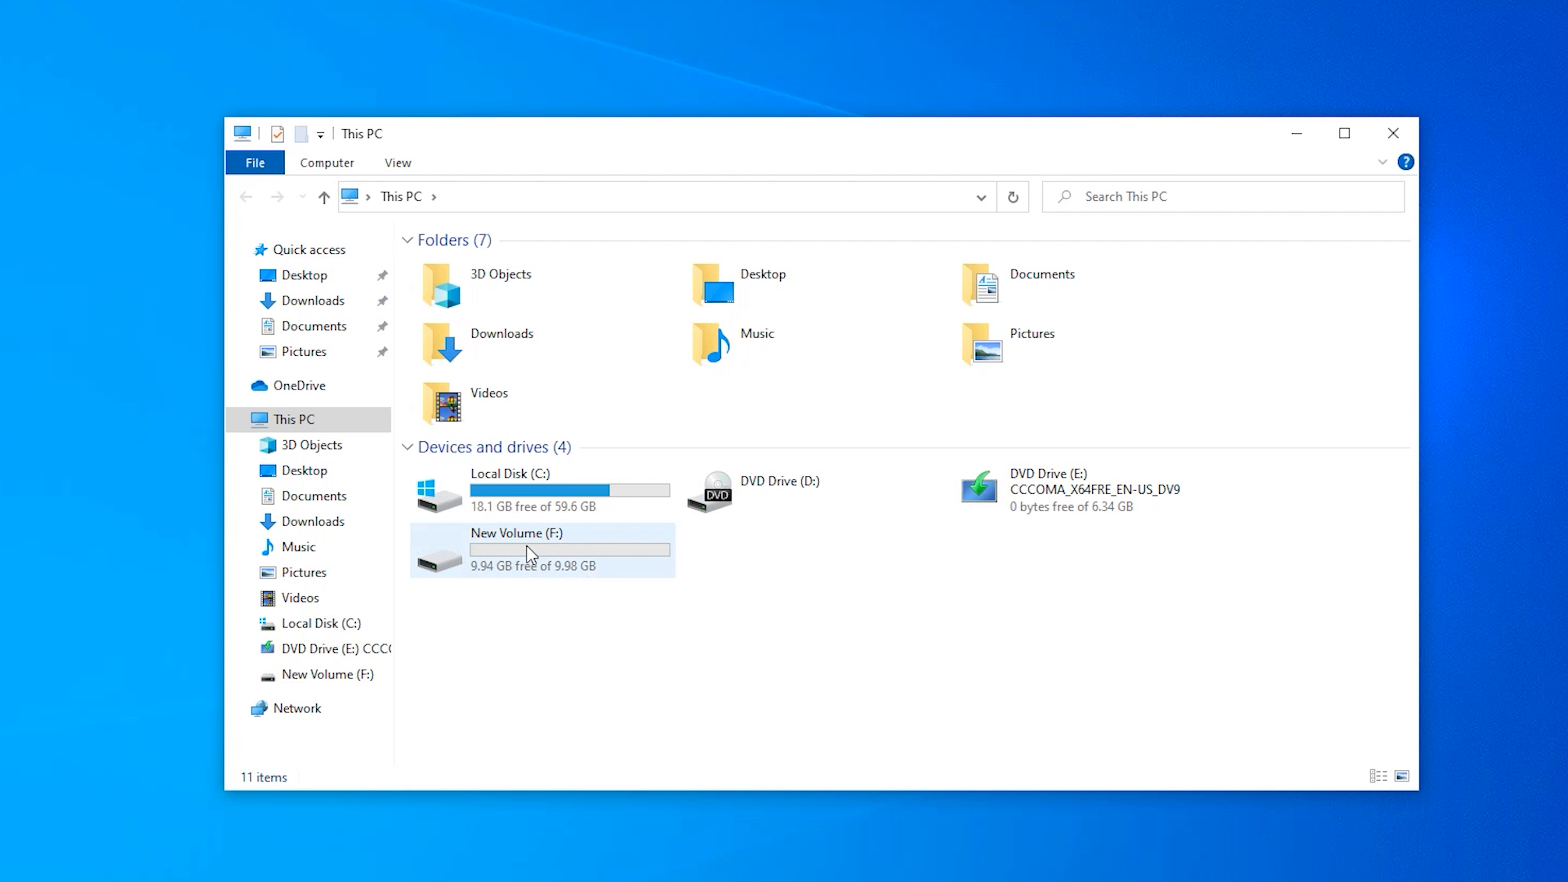
double_click(547, 347)
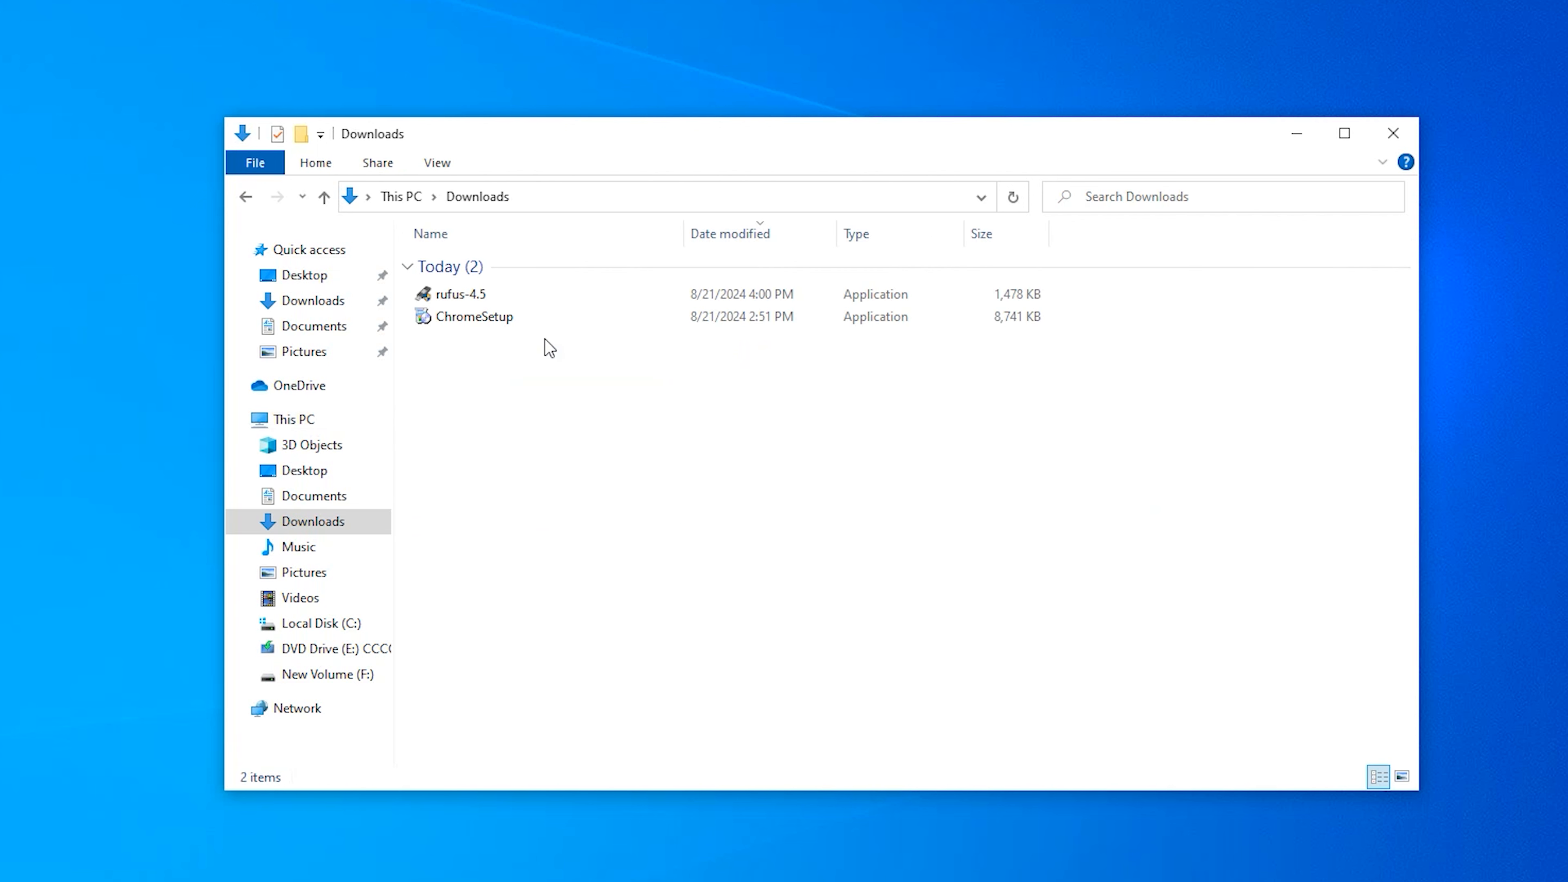
double_click(470, 295)
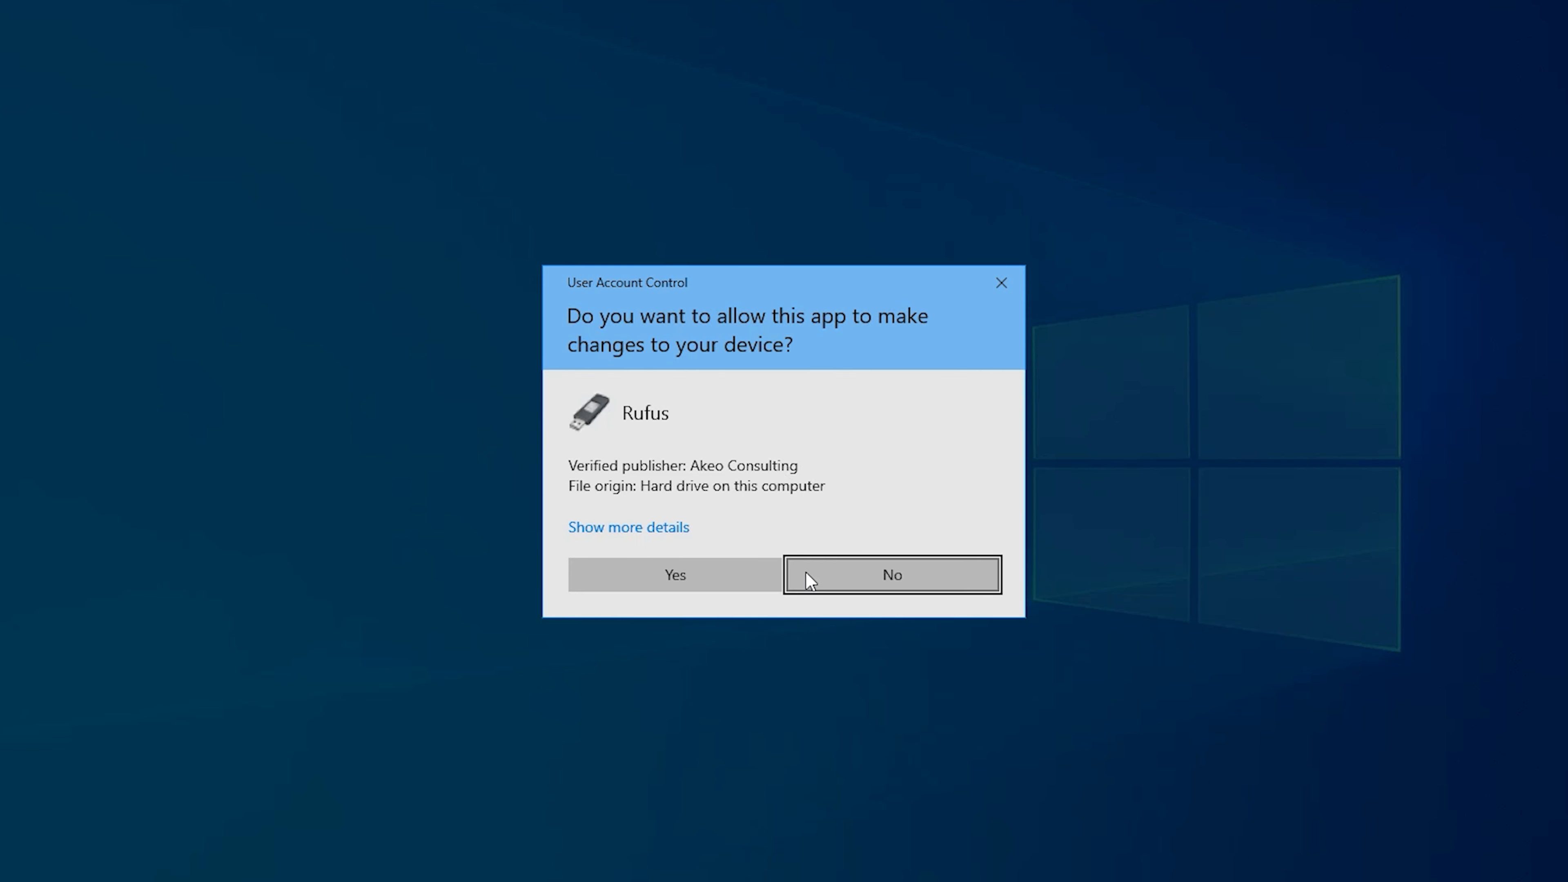
click(745, 580)
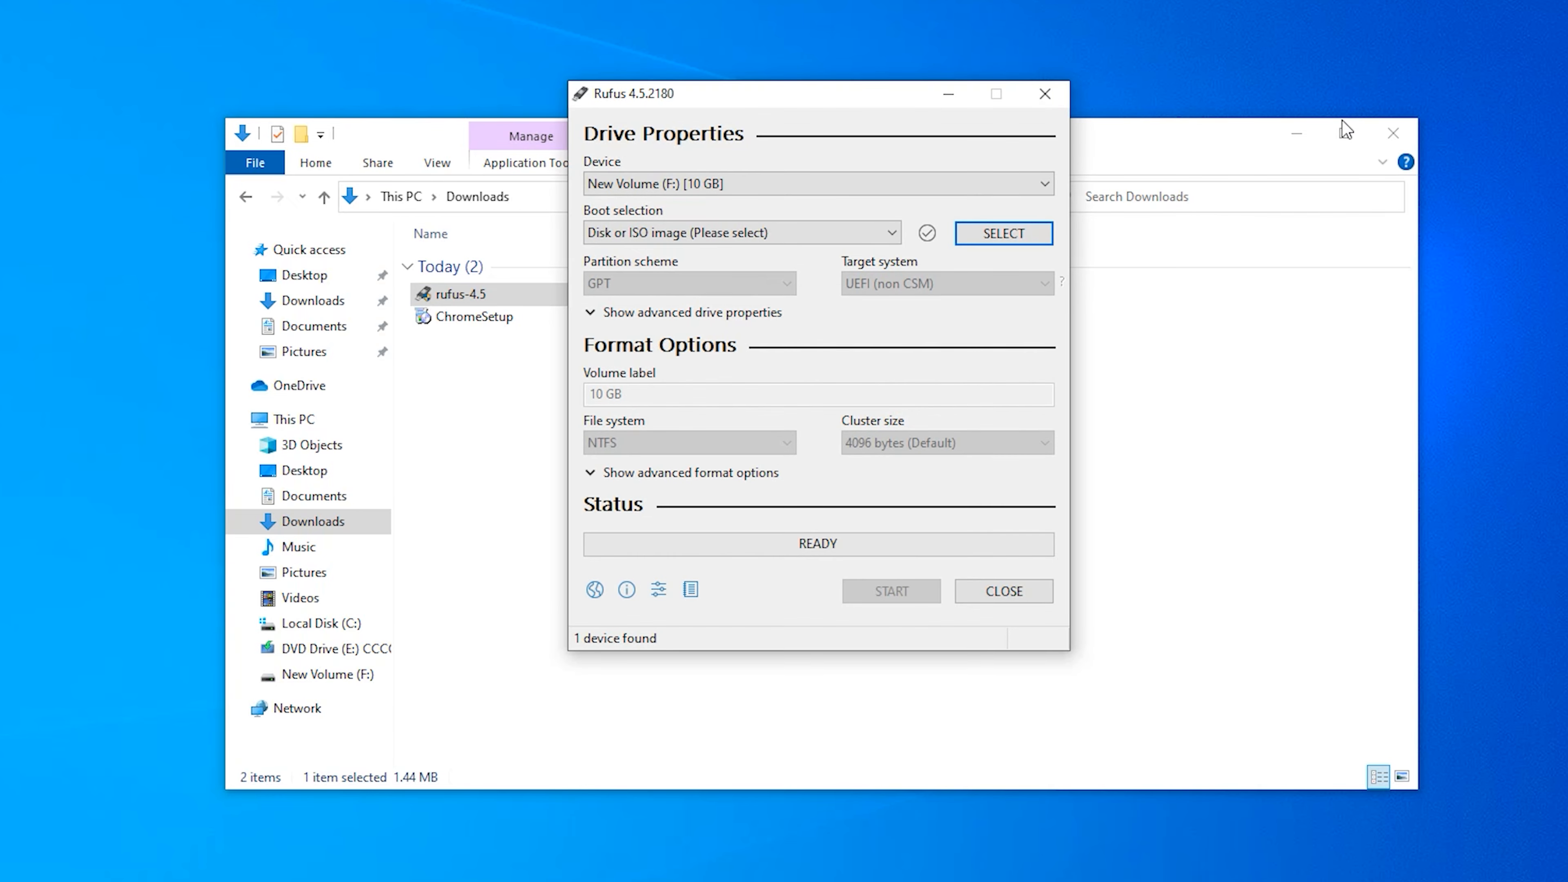
click(1296, 133)
Step: Load the Win11_23H2_English_x64v2 image from the Desktop as the Rufus boot selection
drag(876, 102, 833, 10)
click(958, 138)
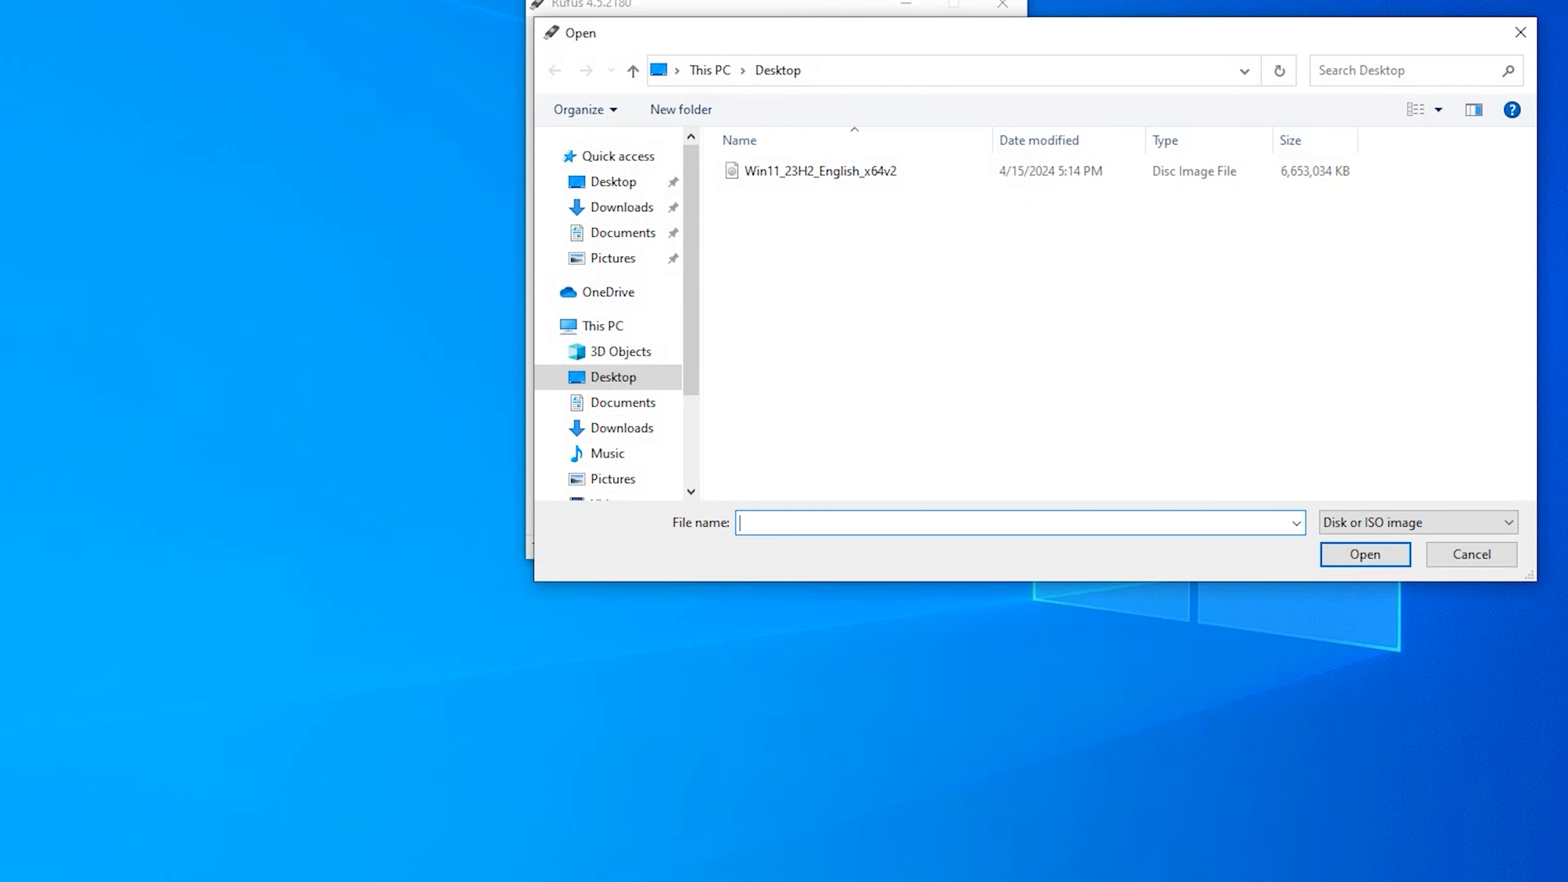
double_click(829, 172)
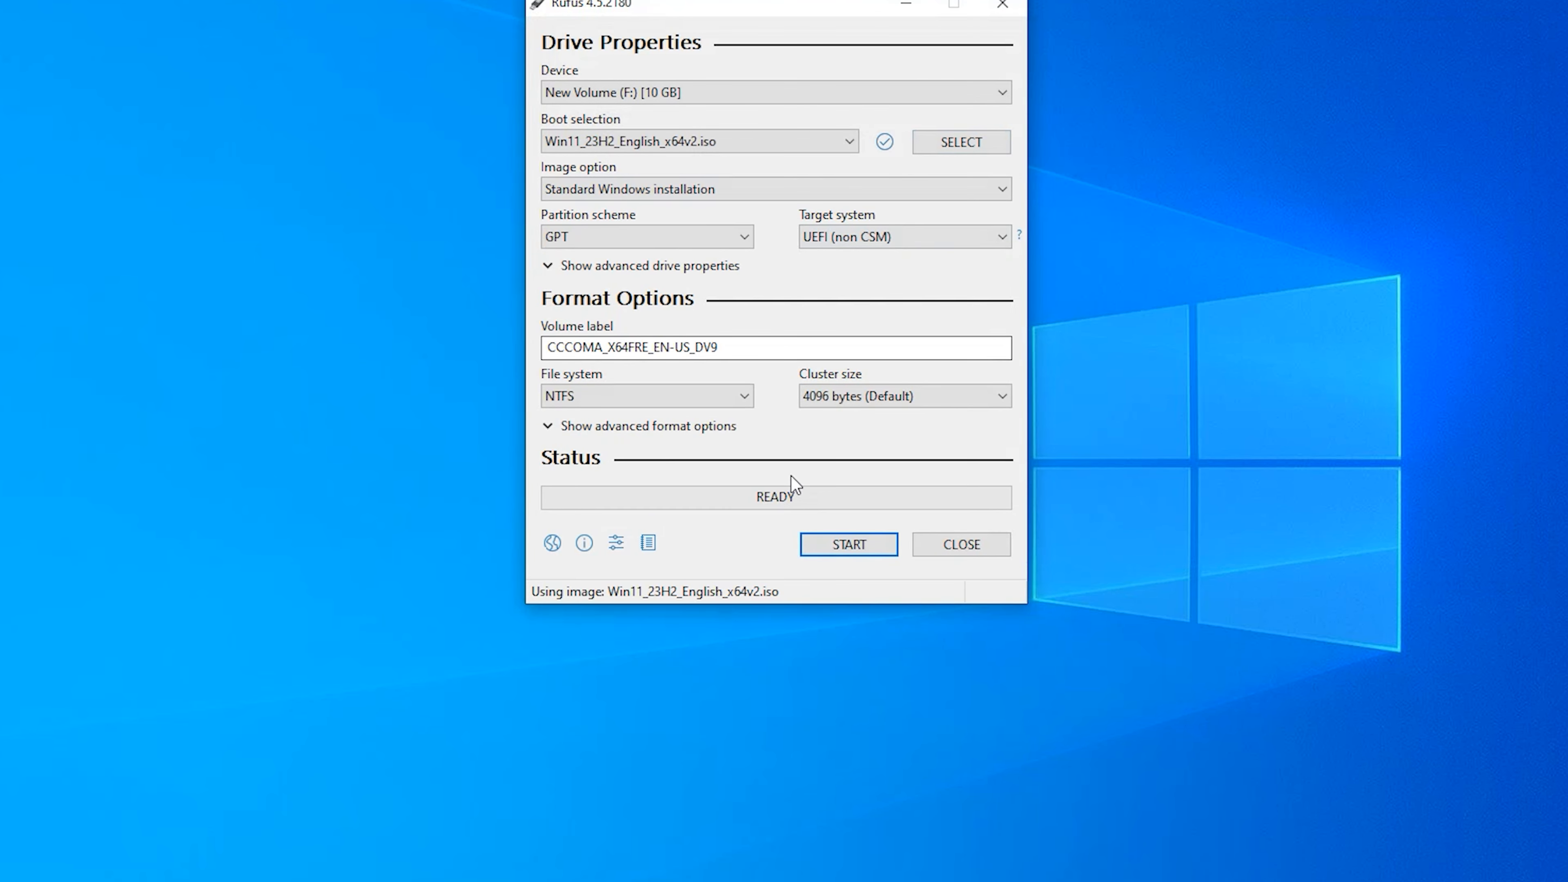
Step: Write the image to drive F without the RAM, Secure Boot, TPM and Microsoft account requirements, adding a local account and this user's regional options
click(853, 553)
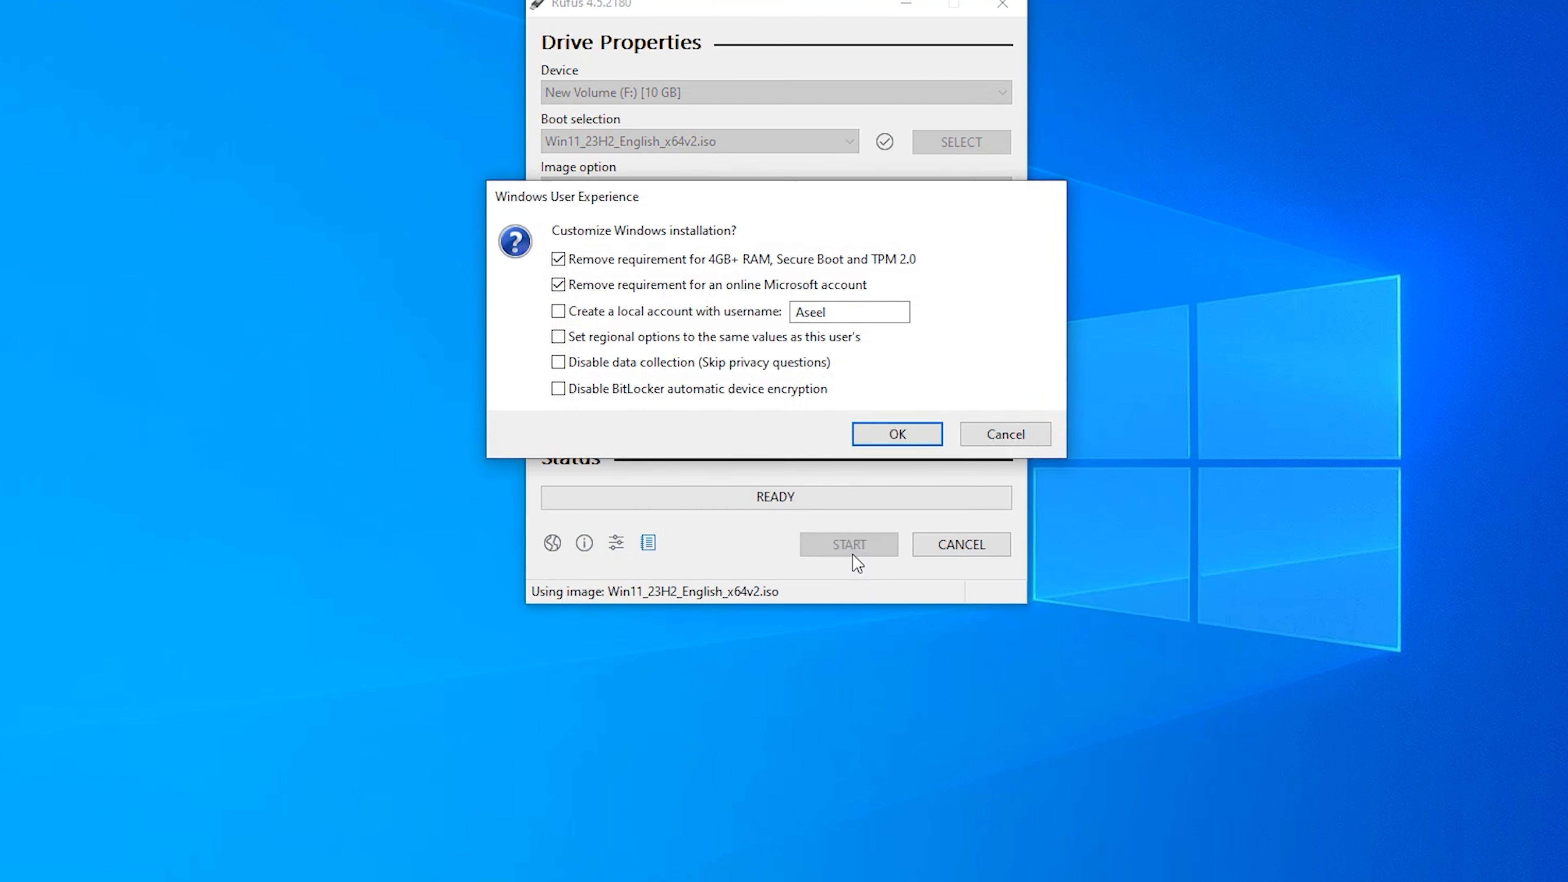
click(558, 312)
click(560, 343)
click(903, 435)
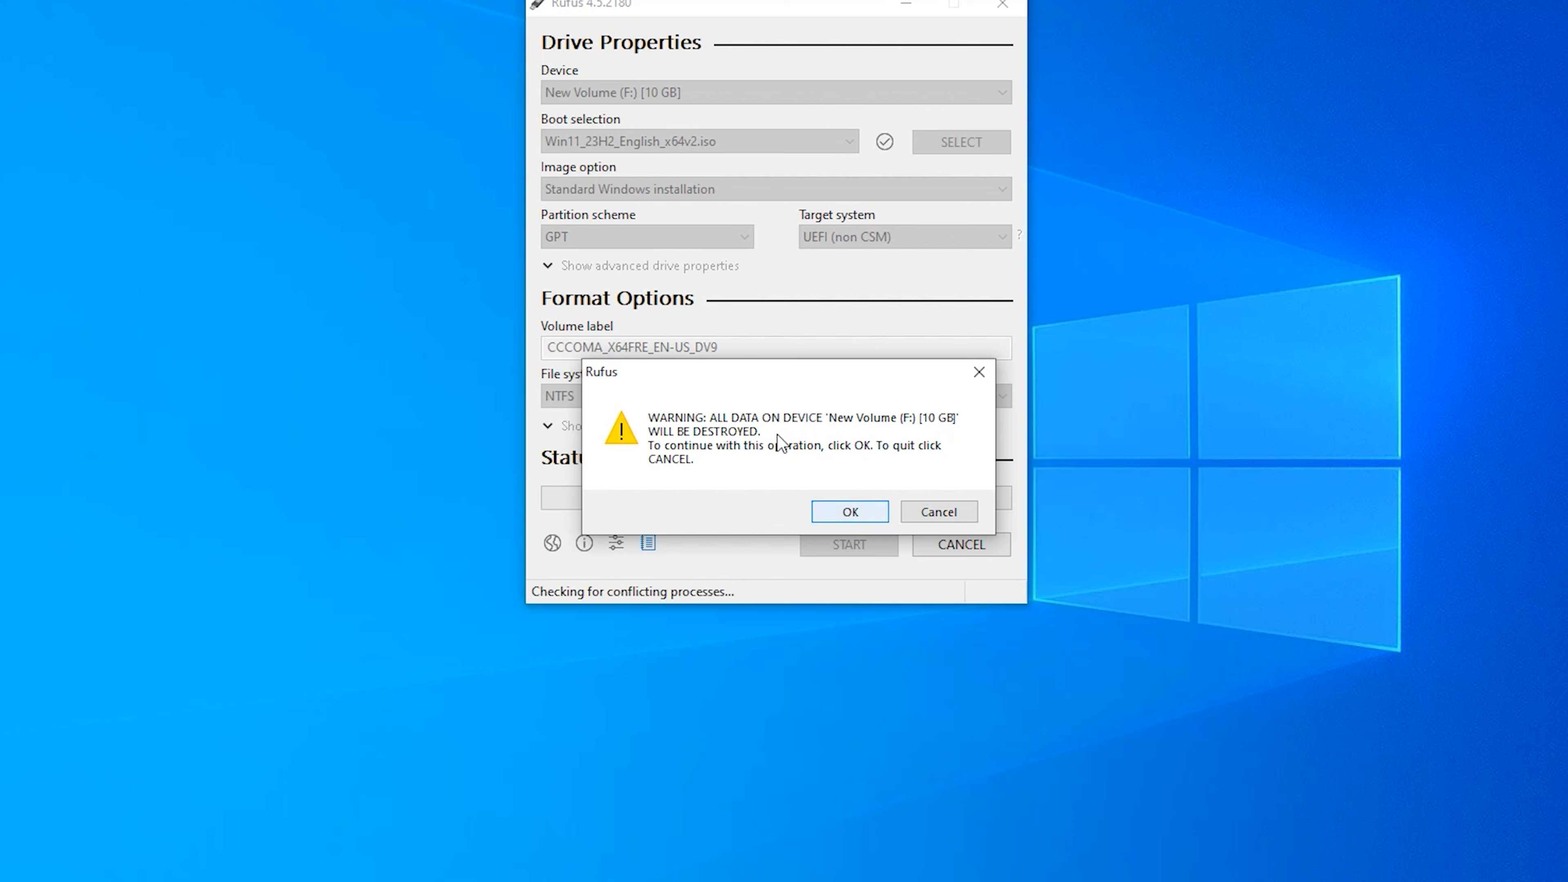
click(853, 515)
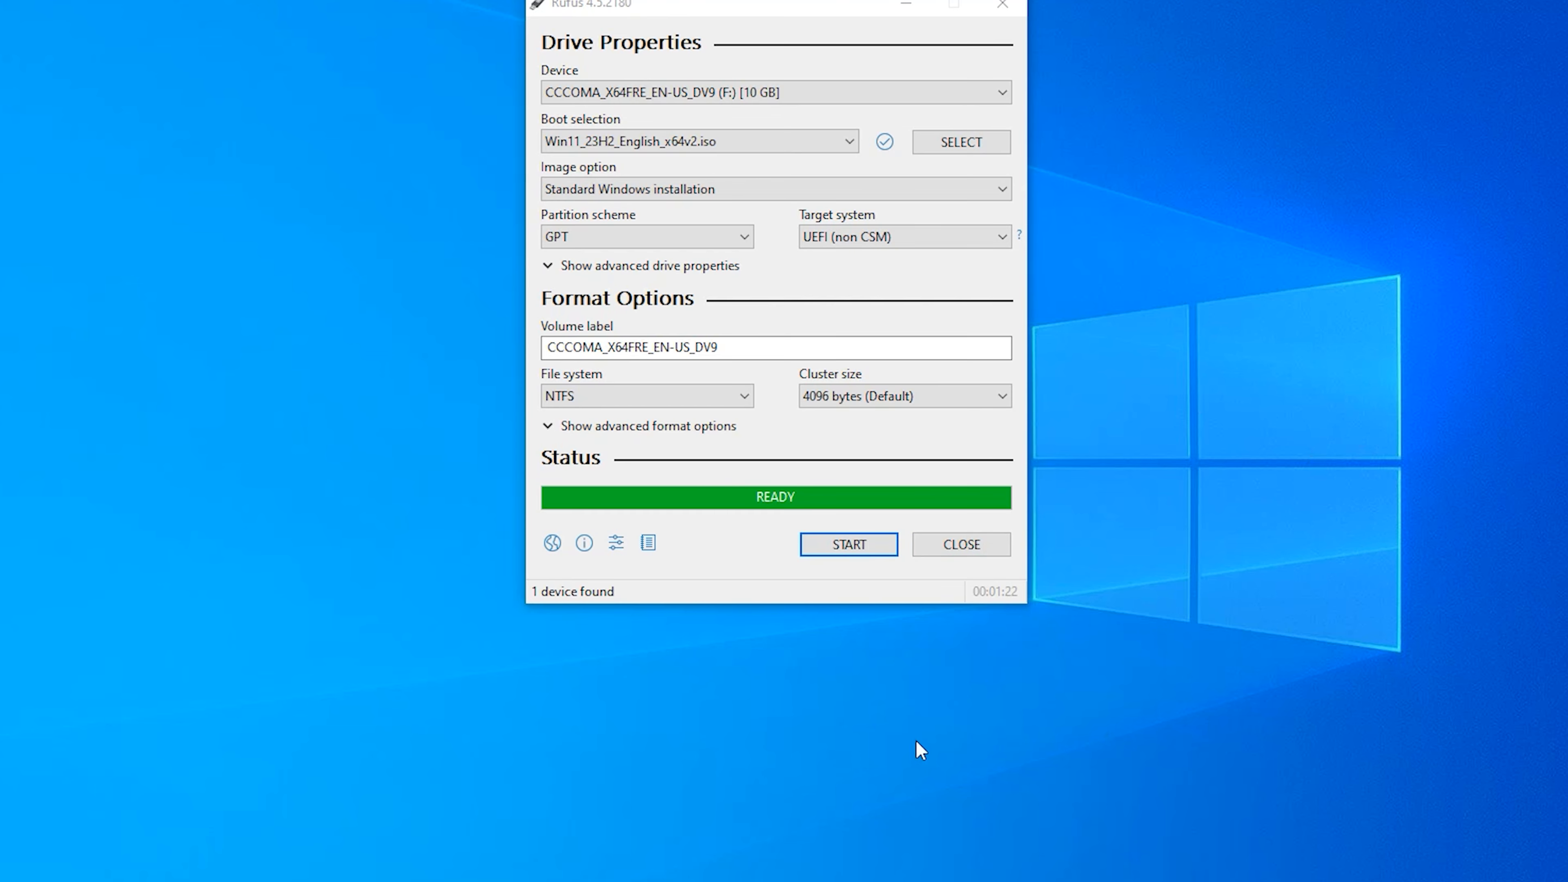
Step: Close Rufus and open the CCCOMA_X64FRE_EN-US_DV9 (F:) drive from This PC
click(990, 547)
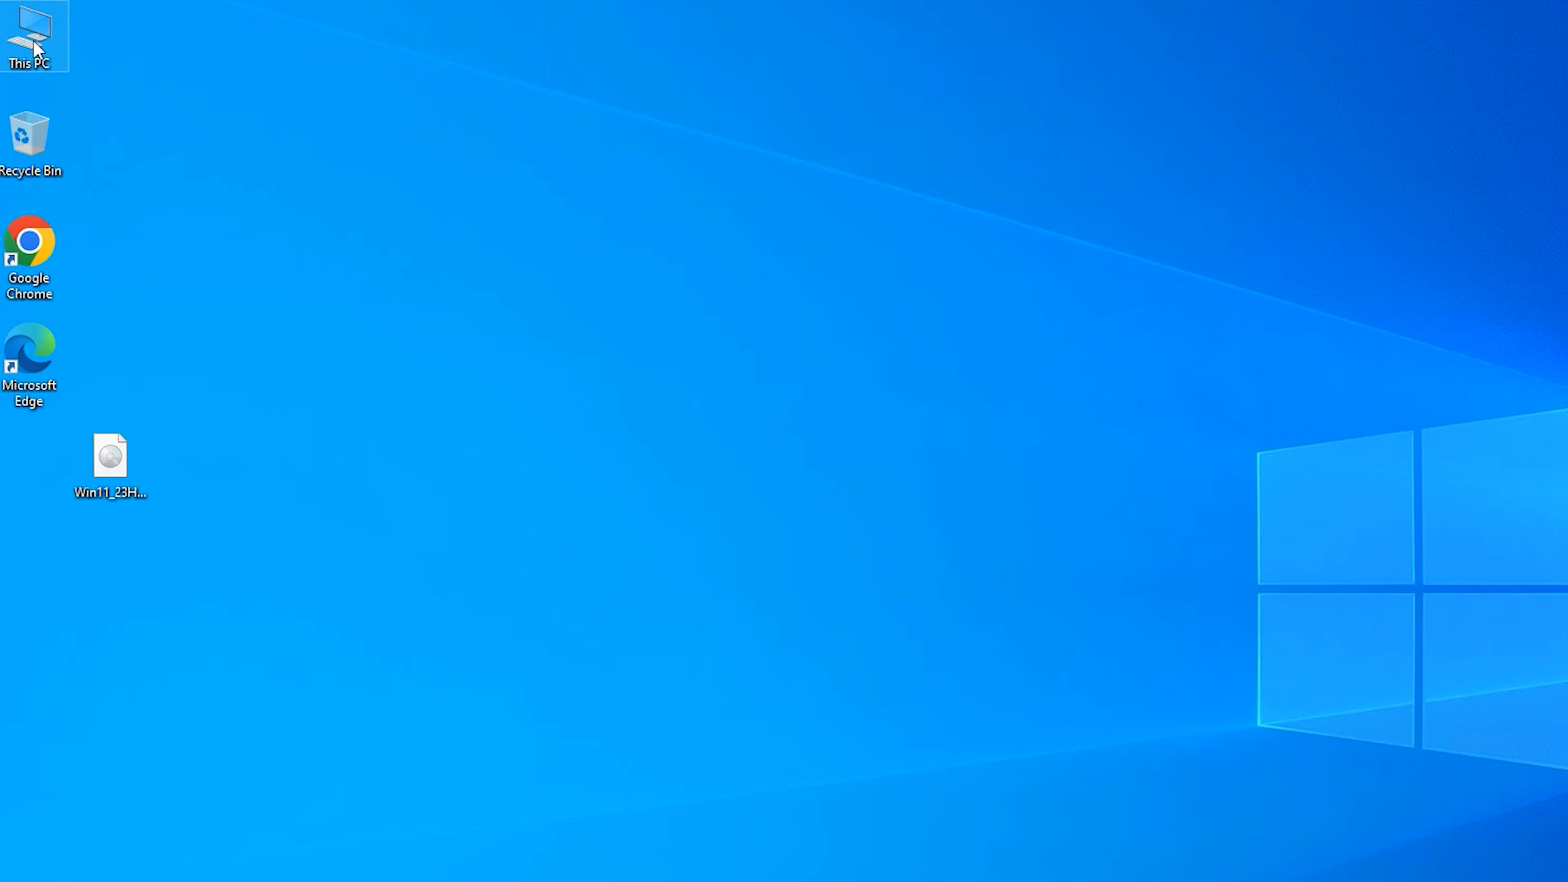
double_click(35, 45)
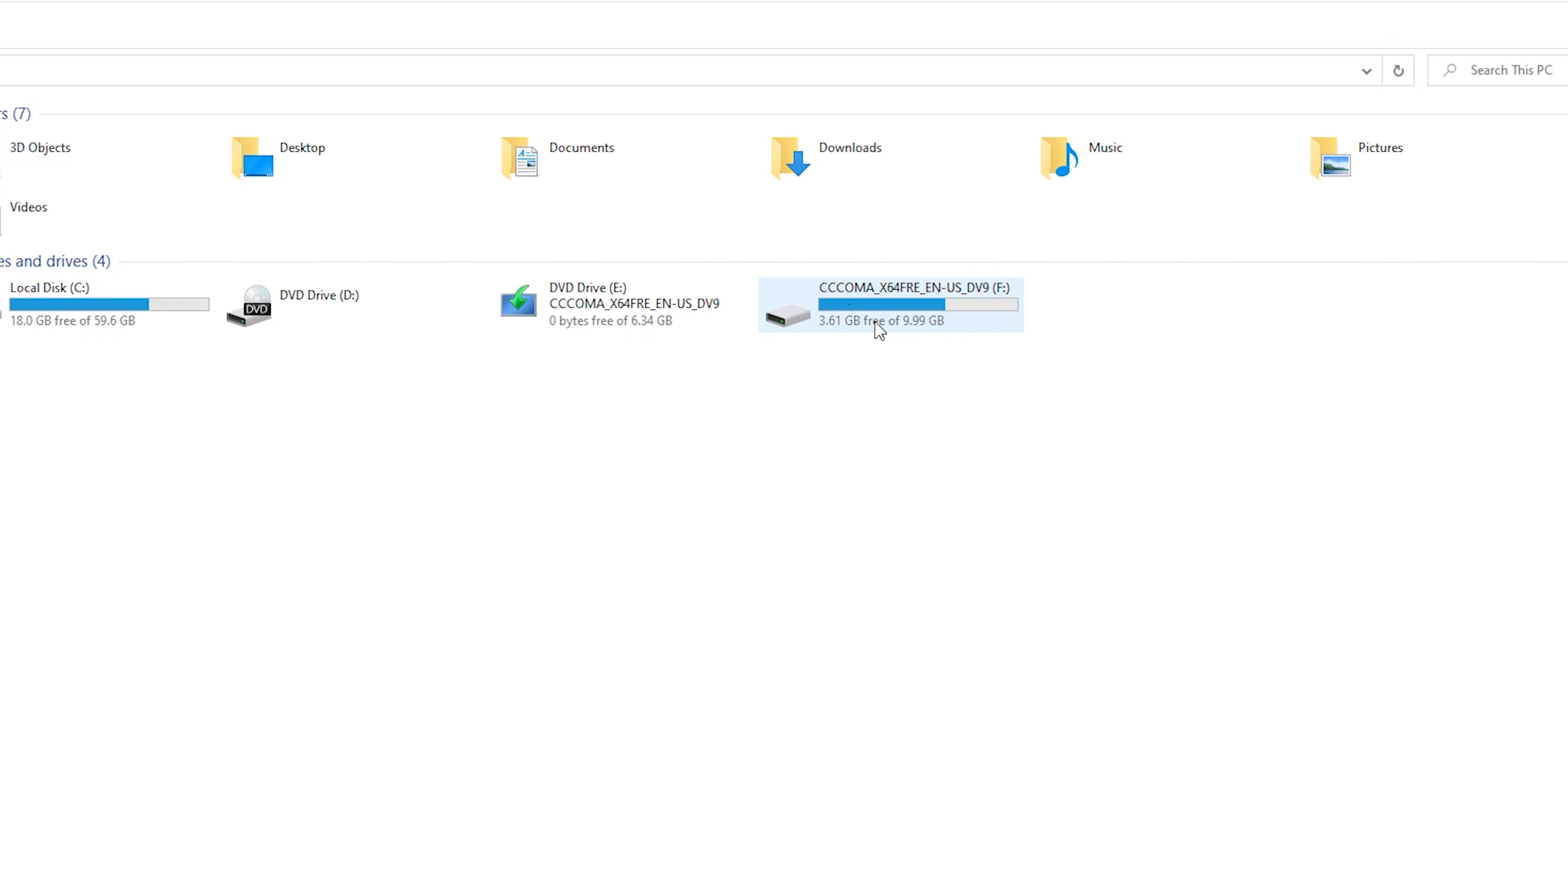
double_click(883, 305)
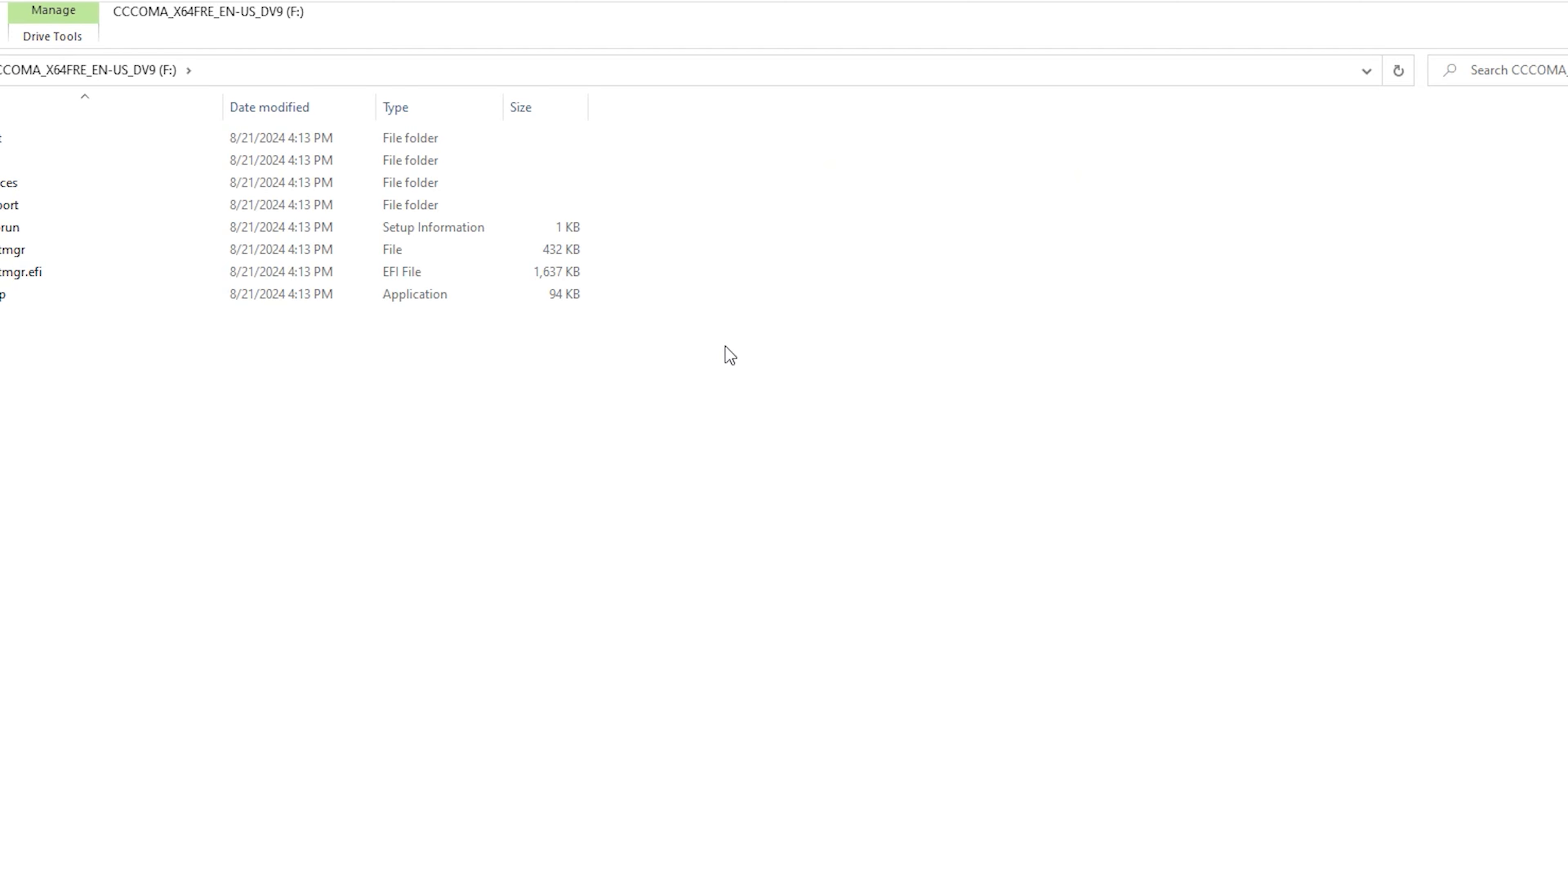